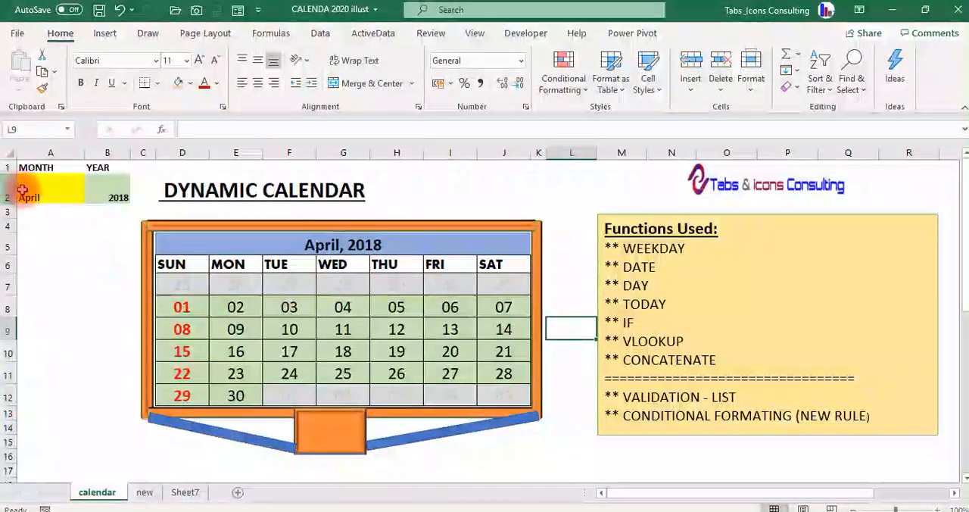
Set the dynamic calendar's month in A2 to July, and switch it to November.
left_click(45, 192)
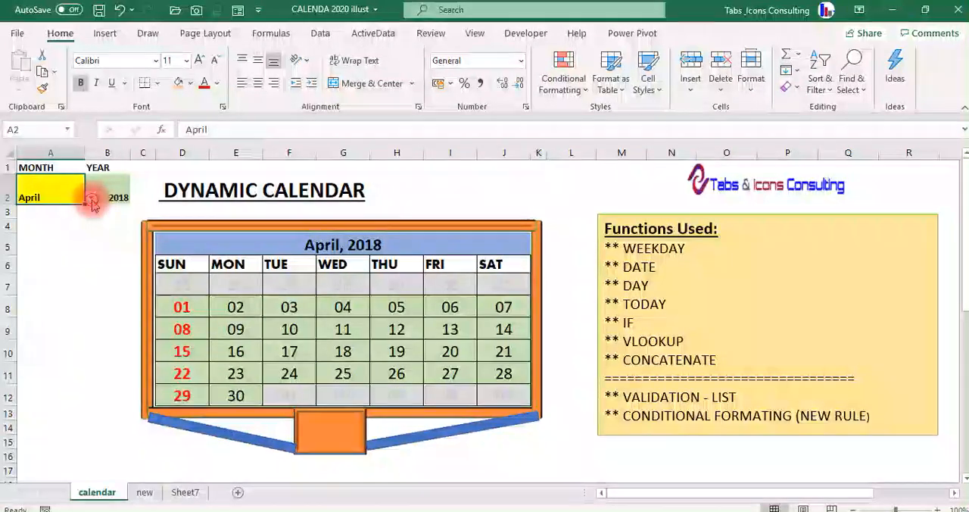
left_click(90, 200)
left_click(38, 238)
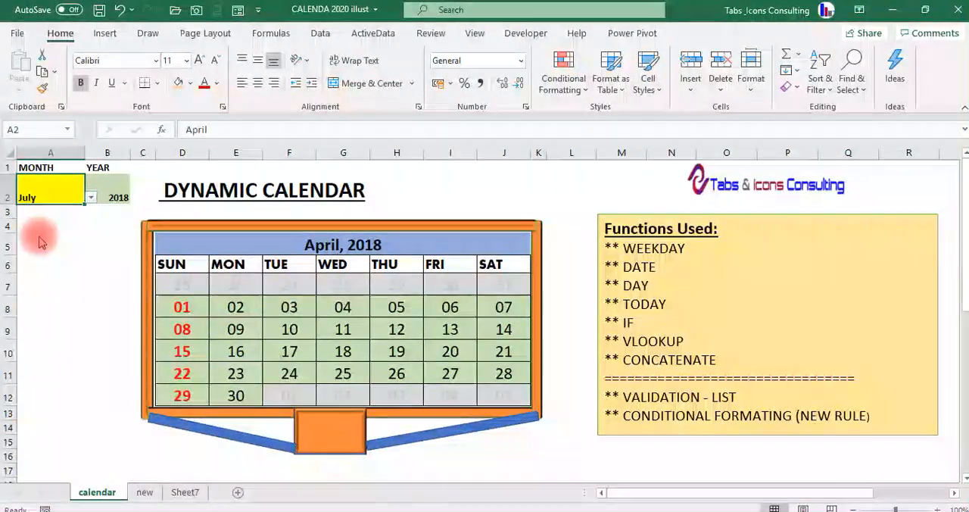
left_click(90, 196)
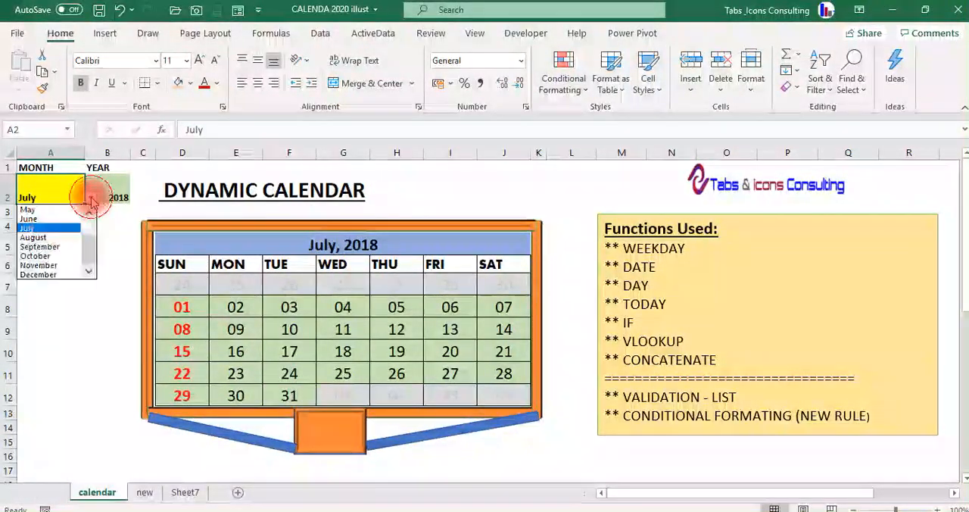
left_click(67, 265)
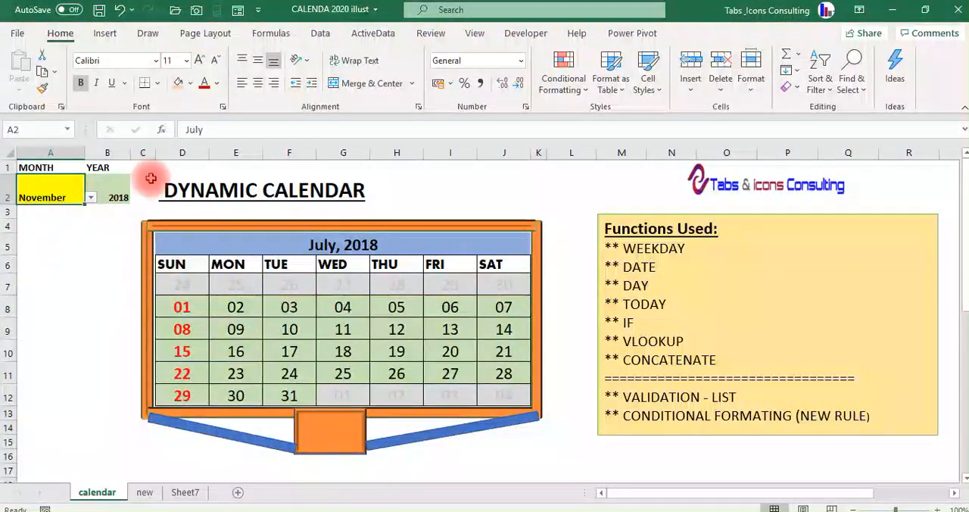
Set the dynamic calendar's year in B2 to 2020.
left_click(119, 196)
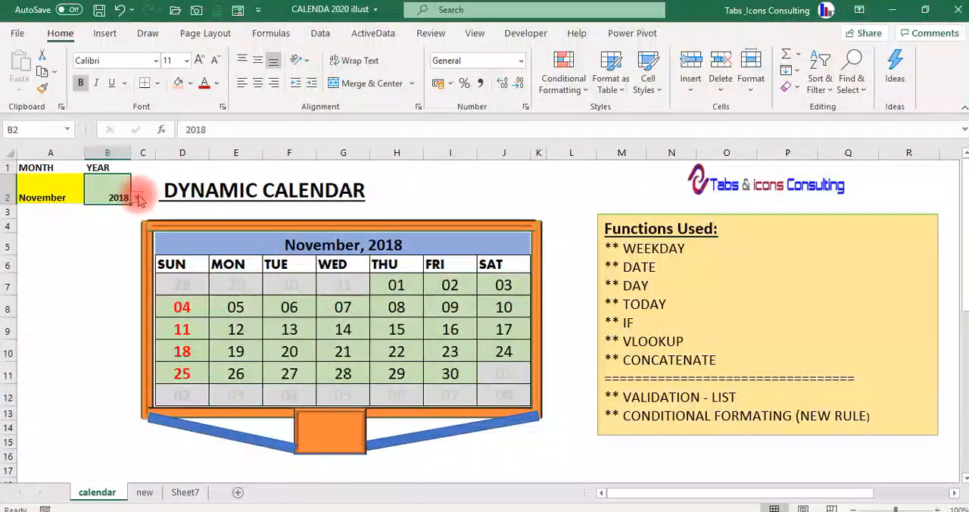
left_click(136, 197)
left_click(106, 231)
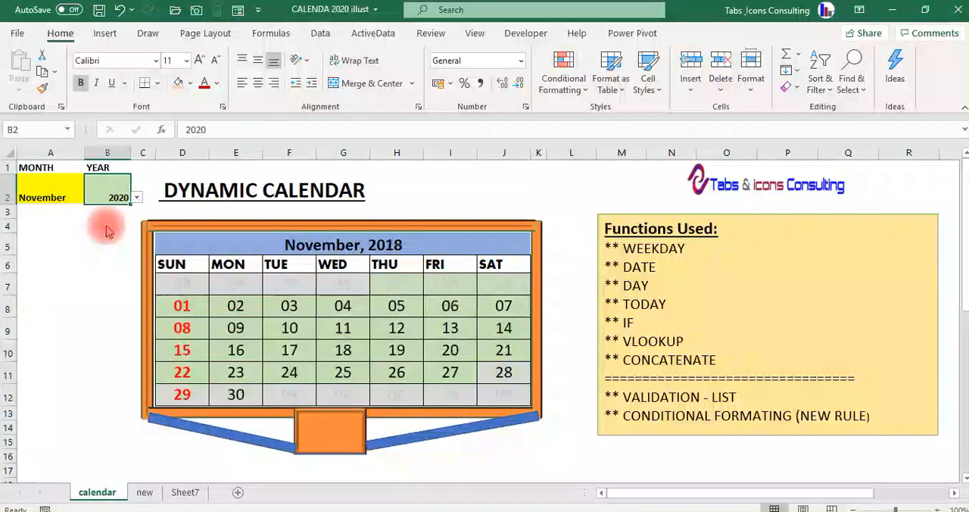
Set the dynamic calendar's month in A2 to December and deselect the cell.
left_click(56, 199)
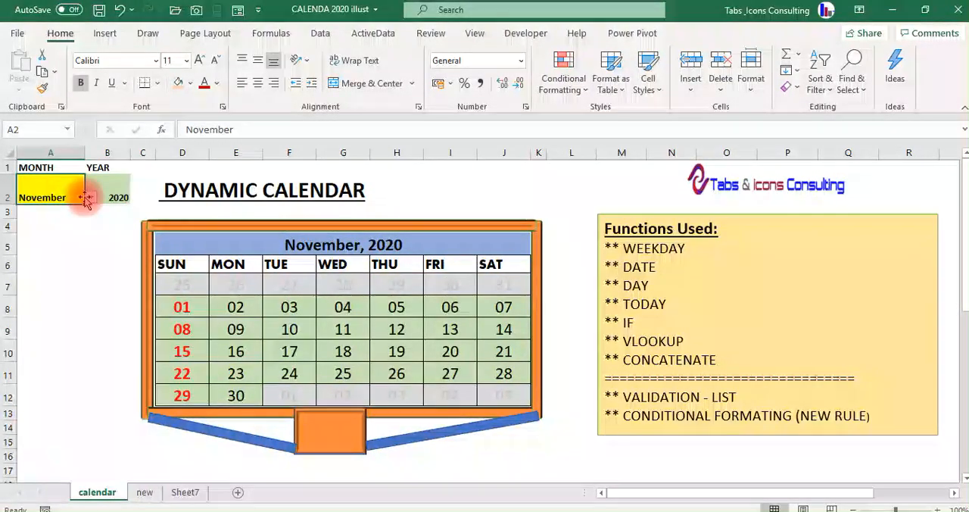
left_click(91, 198)
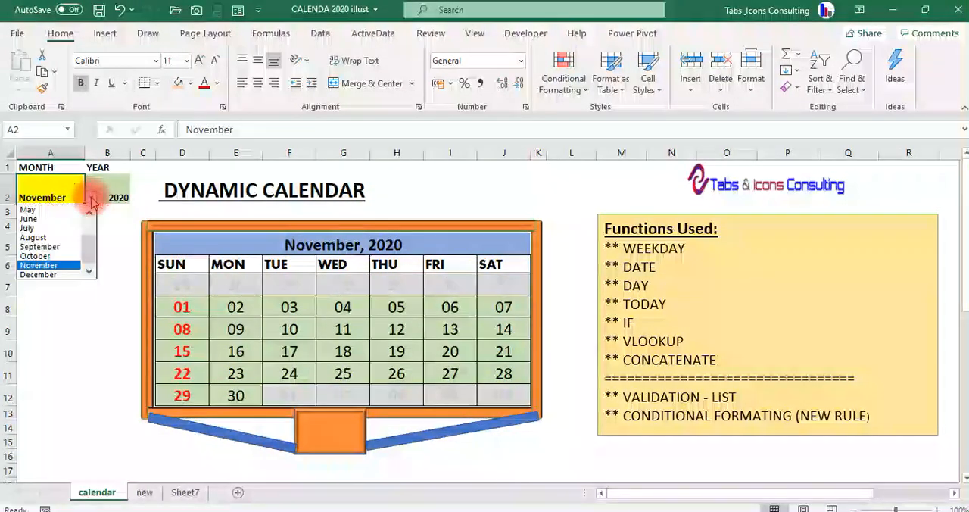
left_click(64, 274)
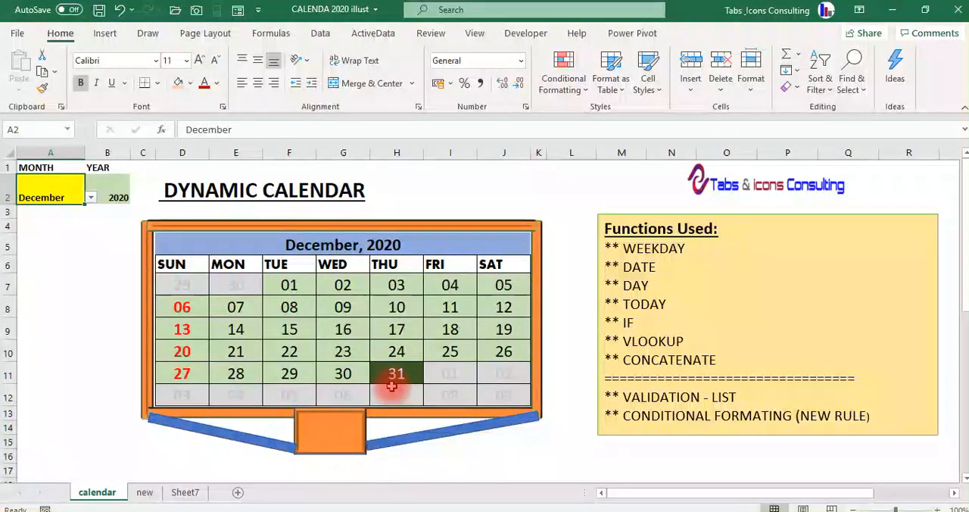
left_click(572, 283)
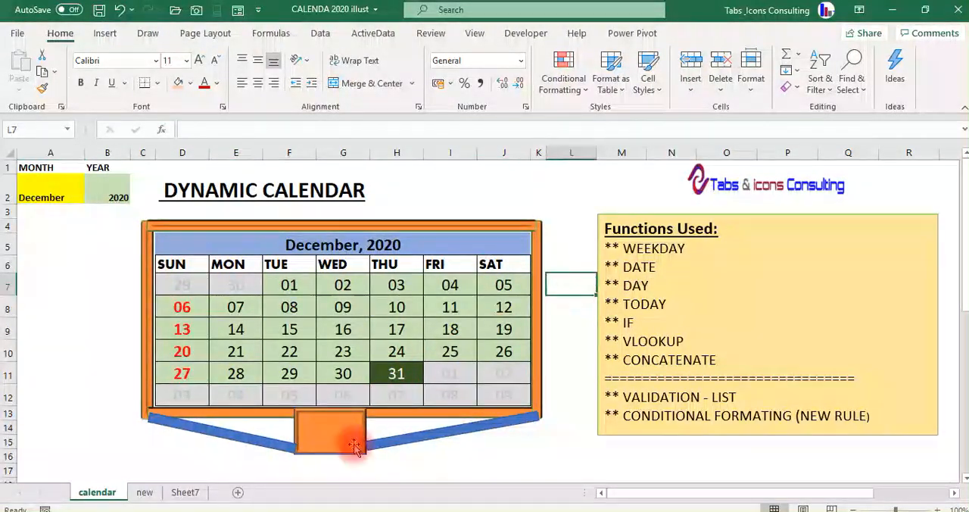
key("Right")
key("Right")
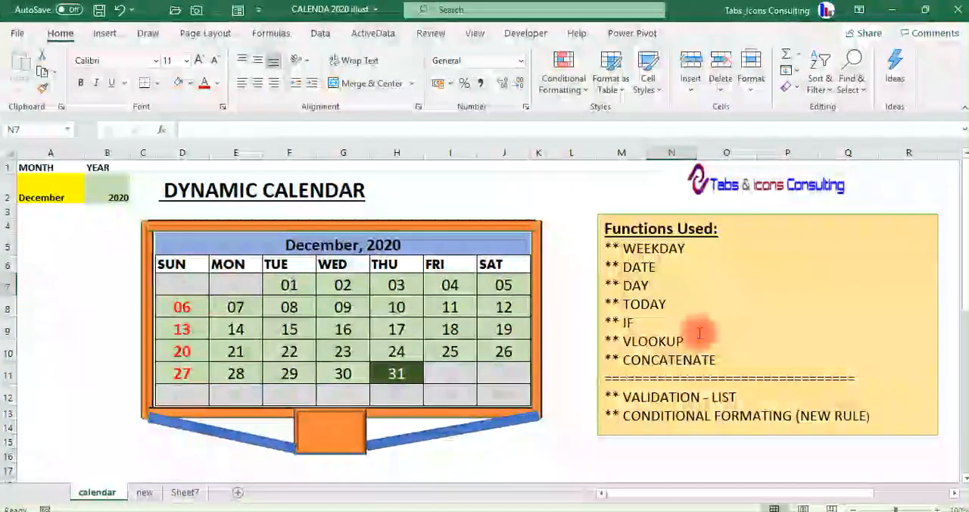
View the Sheet7 worksheet and switch to the worksheet named new.
left_click(44, 195)
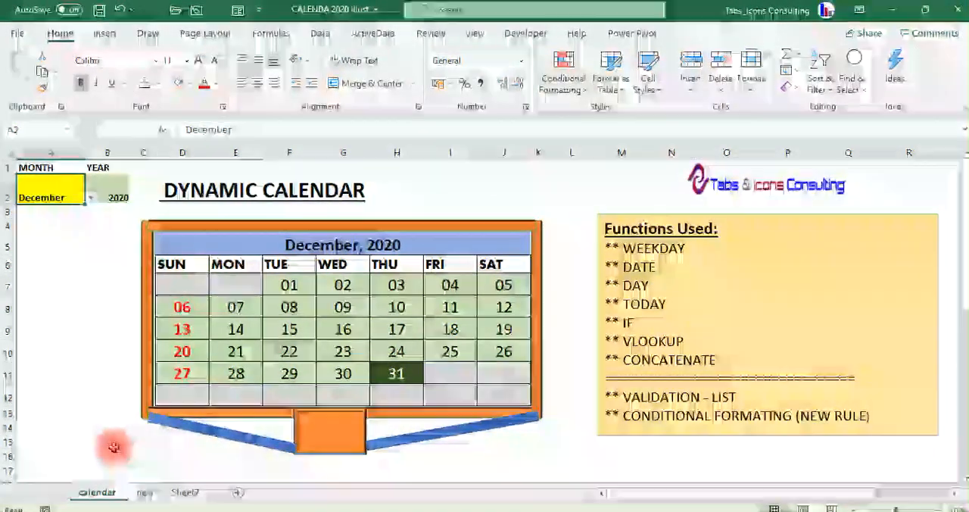
left_click(184, 493)
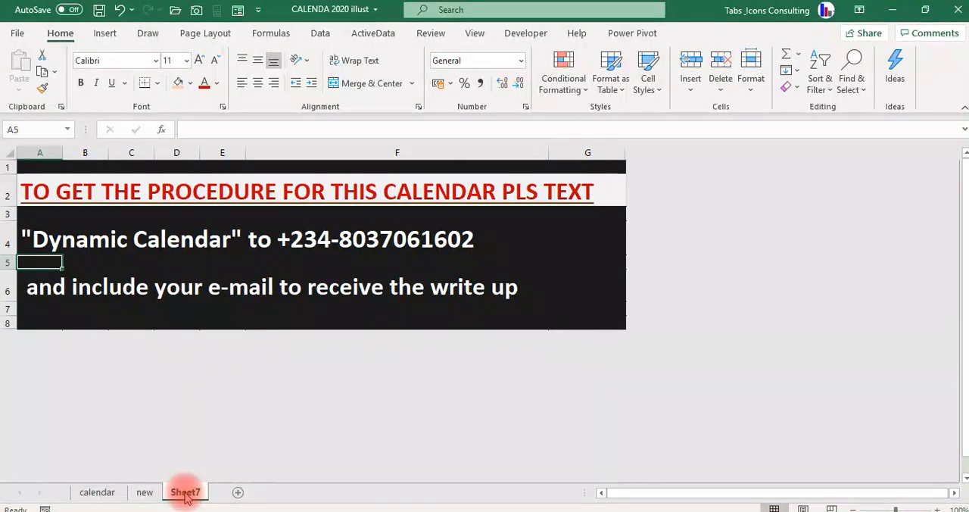
left_click(145, 493)
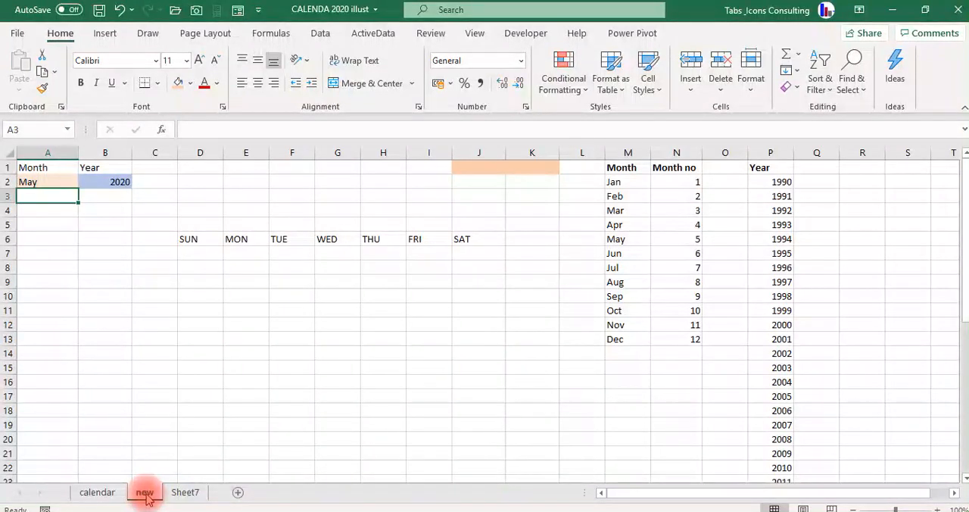
Examine the Month and Year input cells in A1:B2 and the start of the month list in column M.
key("Down")
key("Up")
key("Up")
key("Down")
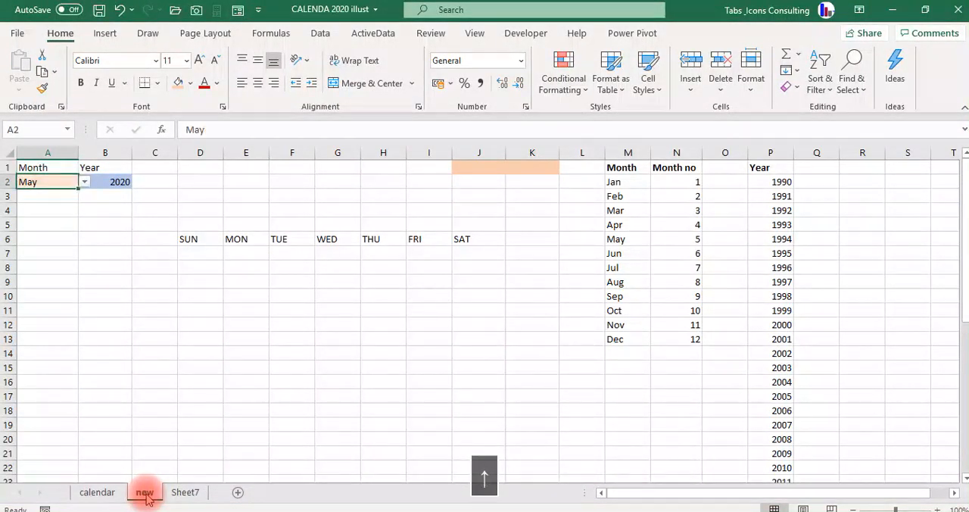
key("Up")
key("Right")
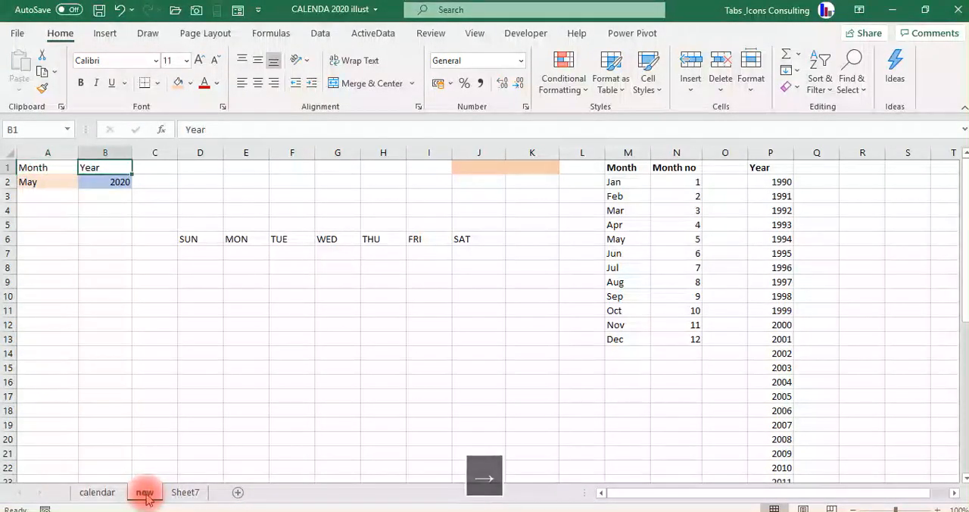
key("Down")
key("Right")
key("Right")
key("Right")
key("Right")
key("Right")
key("Right")
key("Right")
key("Right")
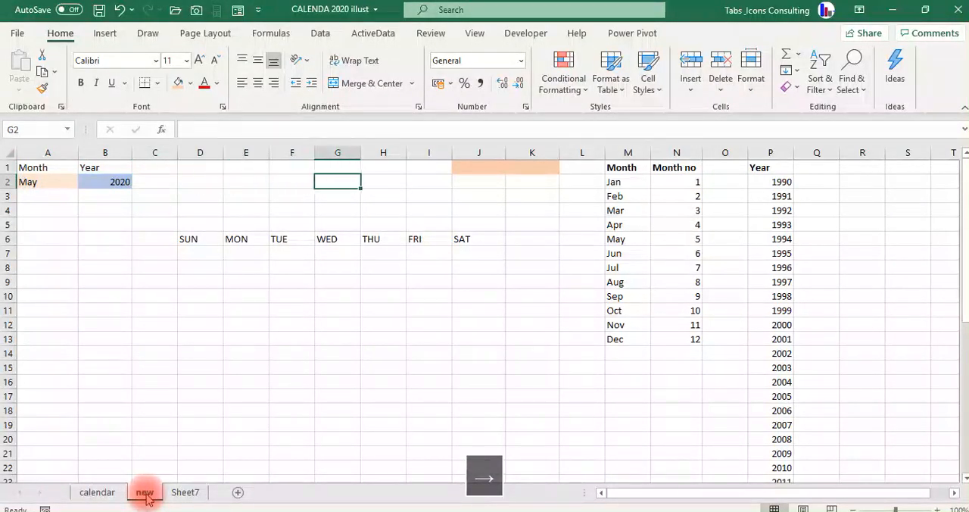
key("Right")
key("Right")
key("Right")
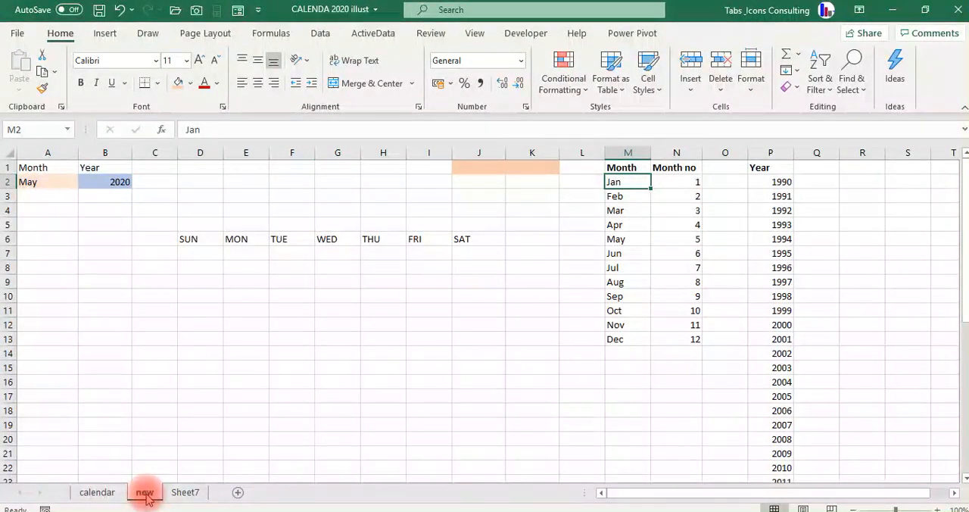
Clear the month names in M3:M13 and refill the list through Dec by extending Jan from M2.
key("Down")
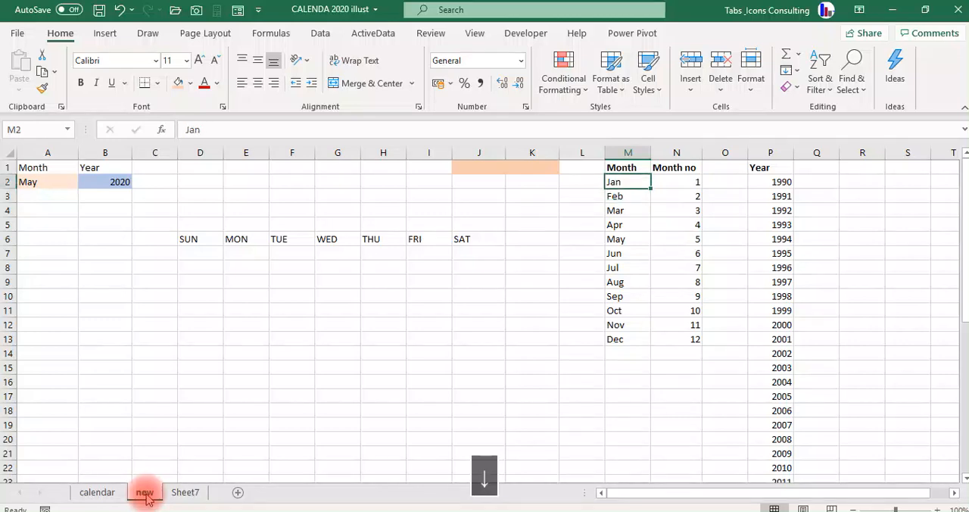
key("ctrl+shift+Down")
key("Delete")
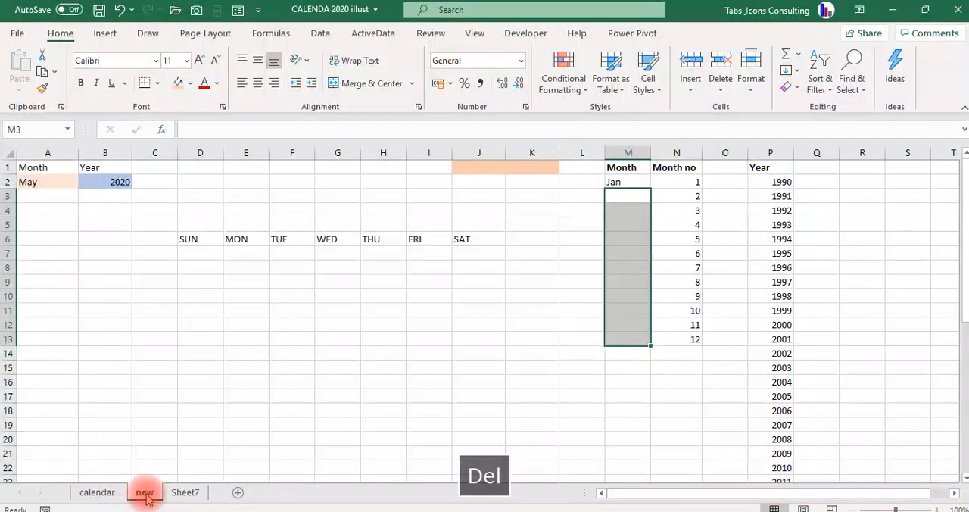
key("Up")
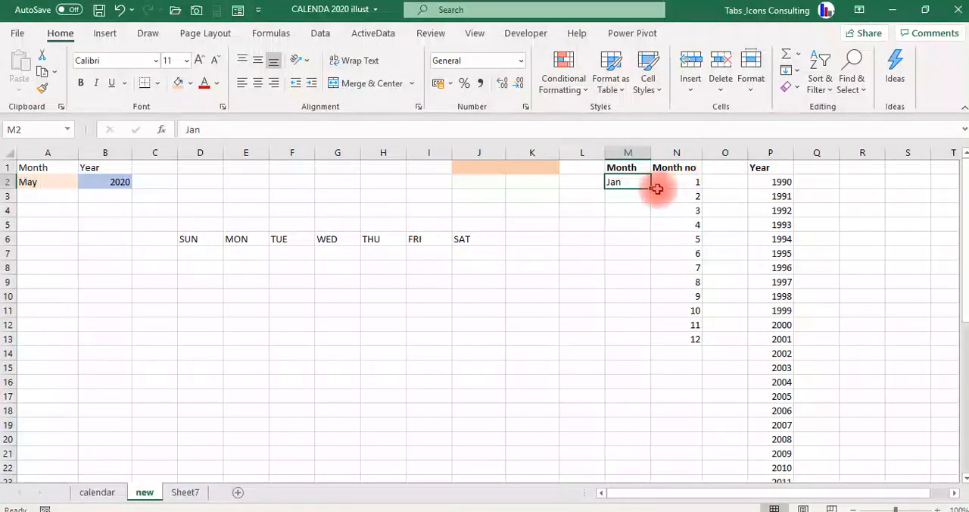
left_click_drag(648, 189, 639, 340)
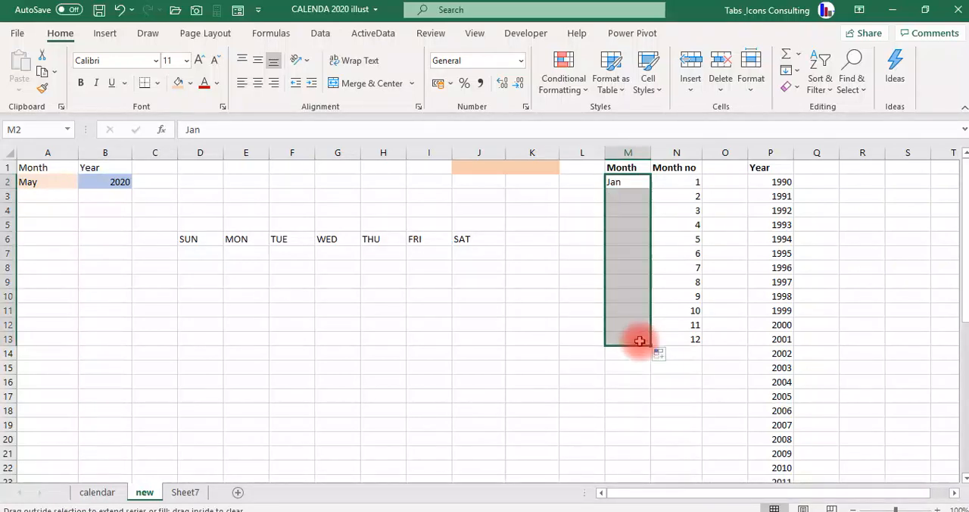
Examine the year list in column P down to its last entry, and the month numbers in column N.
left_click(788, 181)
key("ctrl+Down")
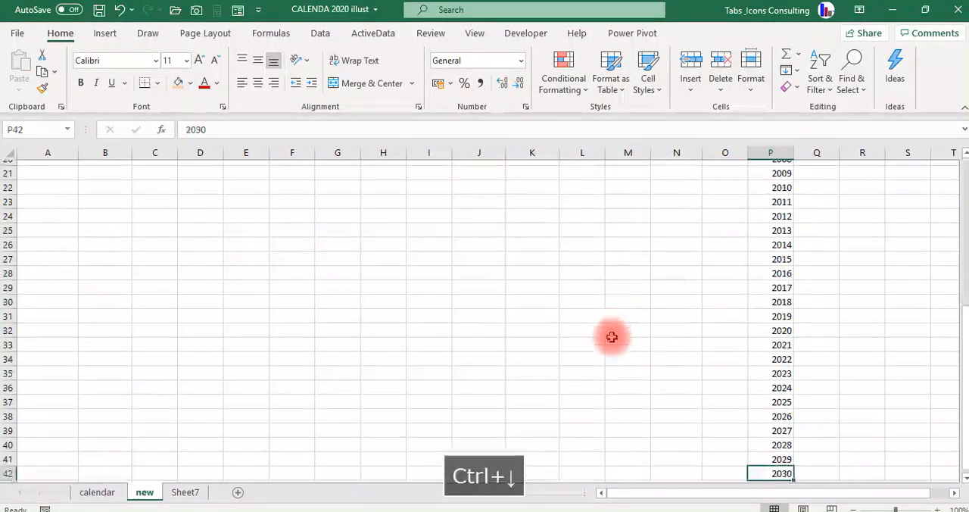
key("ctrl+Up")
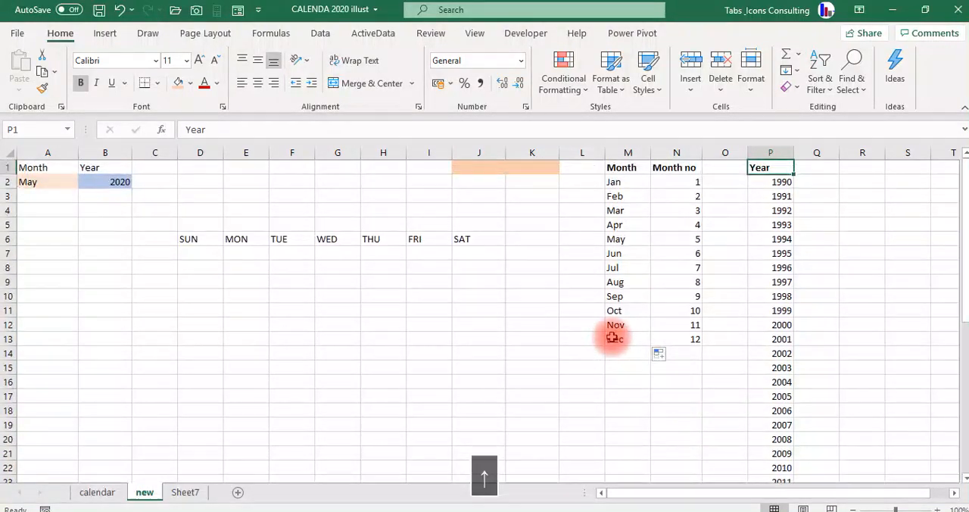
key("Left")
key("Left")
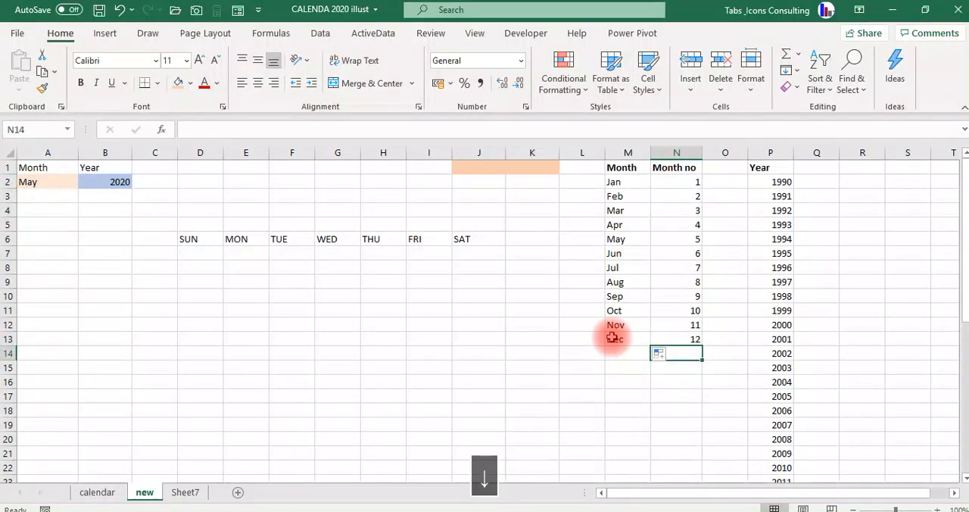
key("Up")
key("Left")
key("Left")
key("Left")
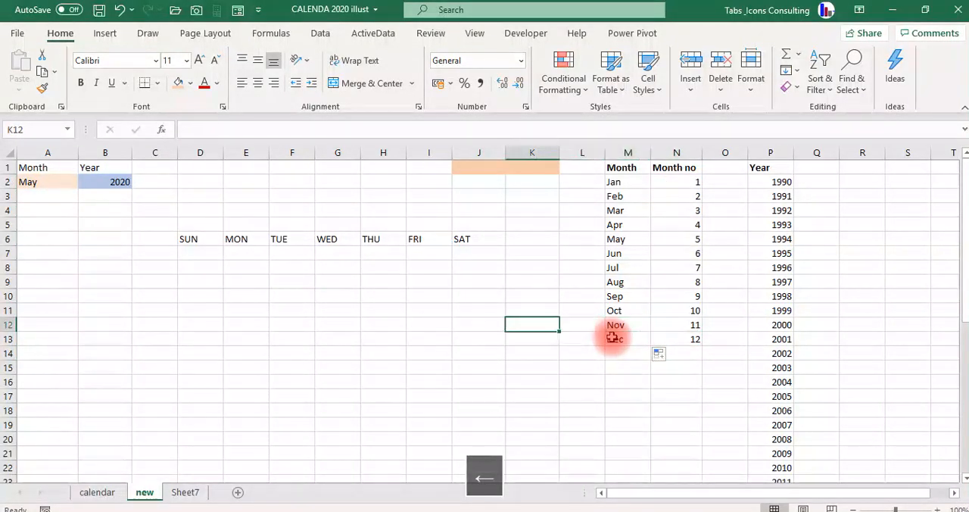
Examine the weekday headers from SUN to SAT in row 6.
key("Up")
key("Up")
key("Up")
key("Up")
key("Up")
key("Up")
key("Up")
key("Up")
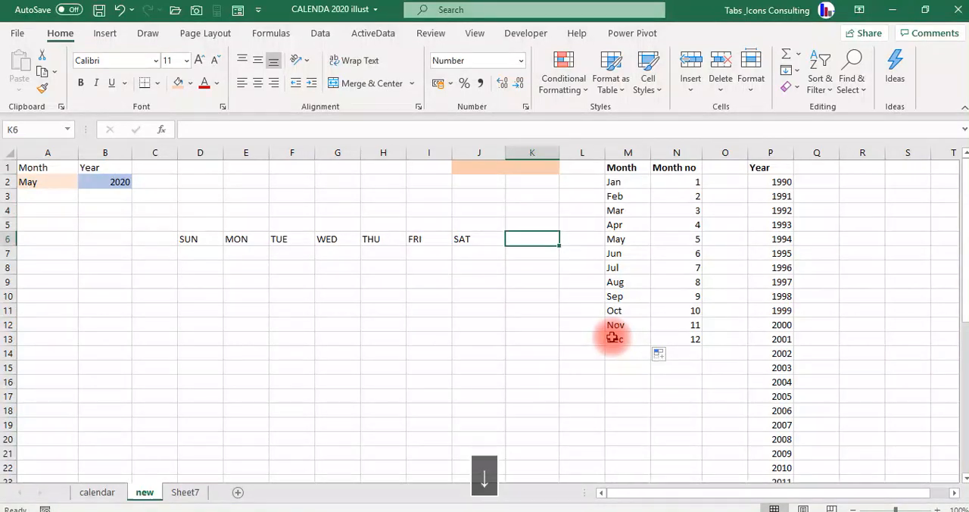
key("Left")
key("Left")
key("Left")
key("Left")
key("Left")
key("Left")
key("Left")
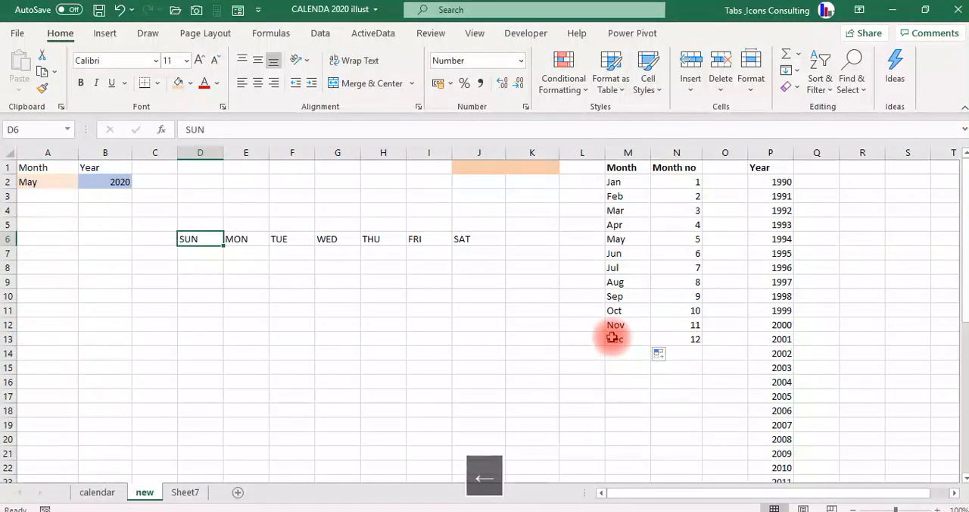
key("Right")
key("Left")
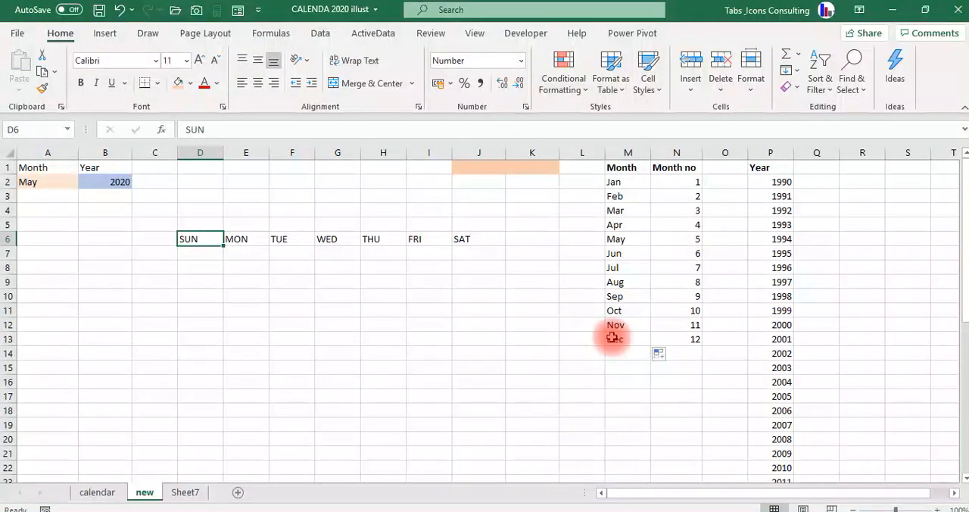
key("Right")
key("Right")
key("Right")
key("Right")
key("Right")
key("Right")
key("Left")
key("Left")
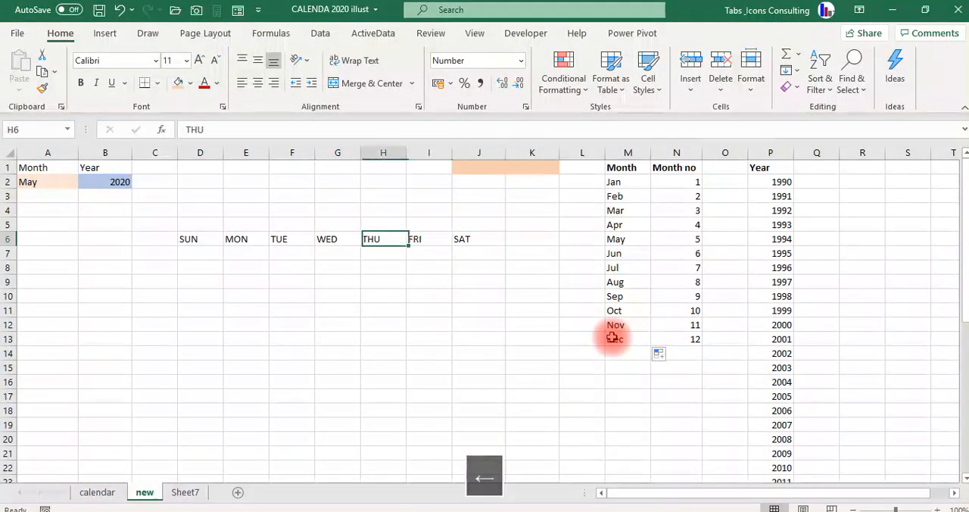
key("Left")
key("Left")
key("Left")
key("Left")
Examine the shaded cells at J1:K1, the month and year inputs in A2:B2, and the area above the weekday headers.
key("Up")
key("Up")
key("Up")
key("Up")
key("Up")
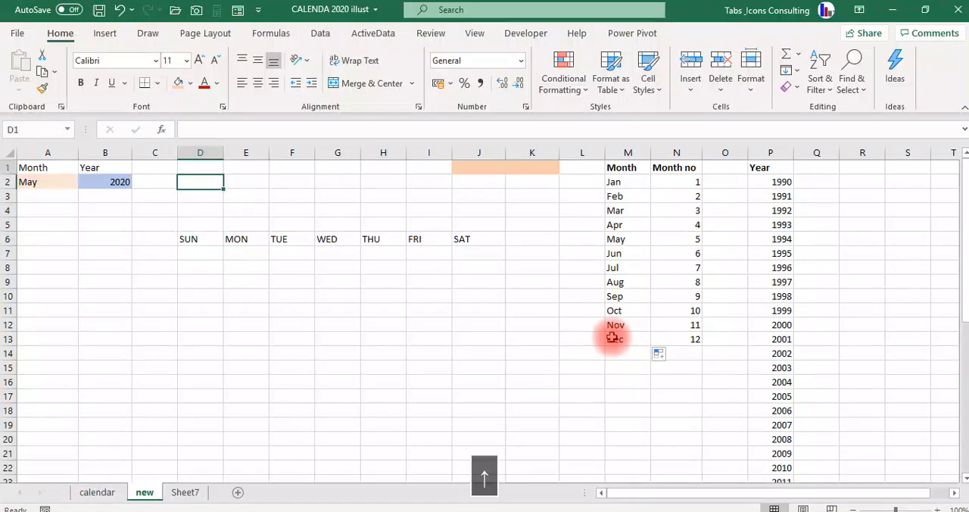
key("Right")
key("Right")
key("Right")
key("Right")
key("Right")
key("Right")
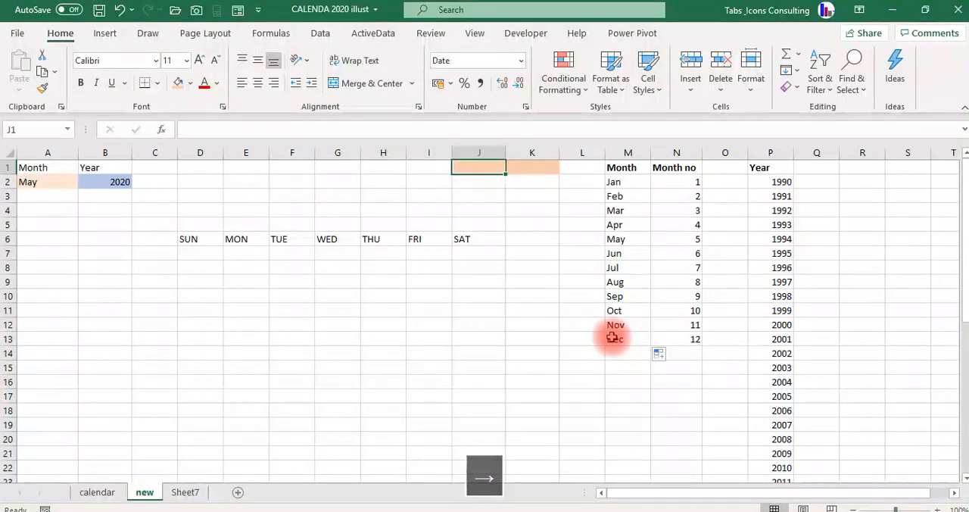
key("Left")
key("Left")
key("Left")
key("Left")
key("Left")
key("Left")
key("Left")
key("Left")
key("Left")
key("Down")
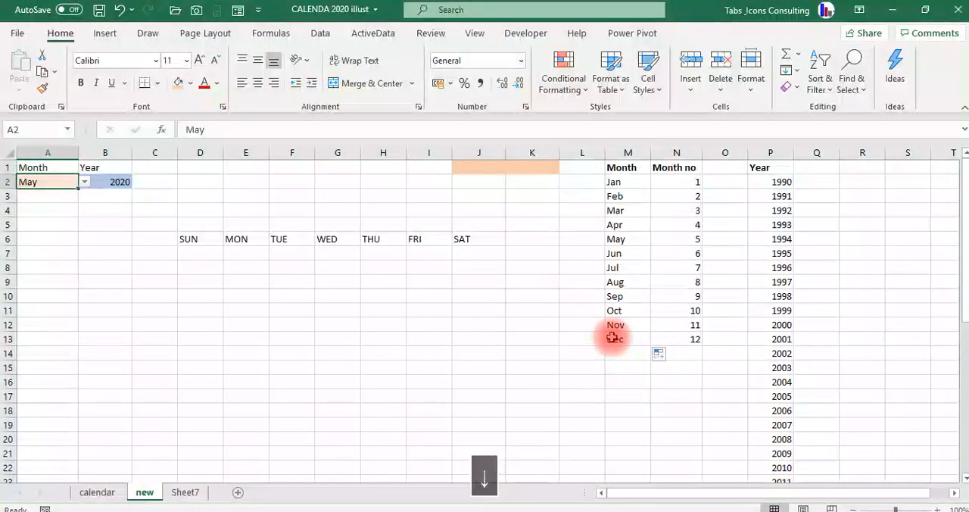
key("Right")
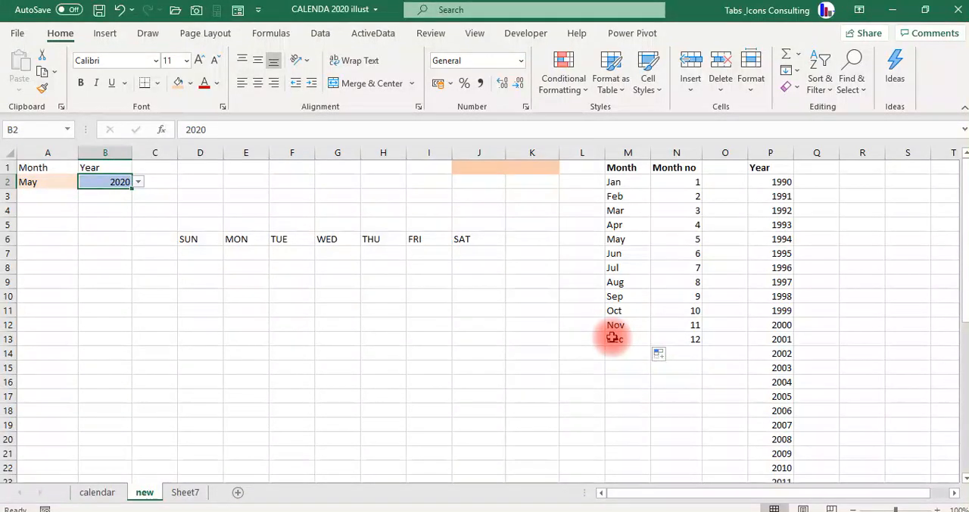
key("Right")
key("Down")
key("Down")
key("Down")
key("Right")
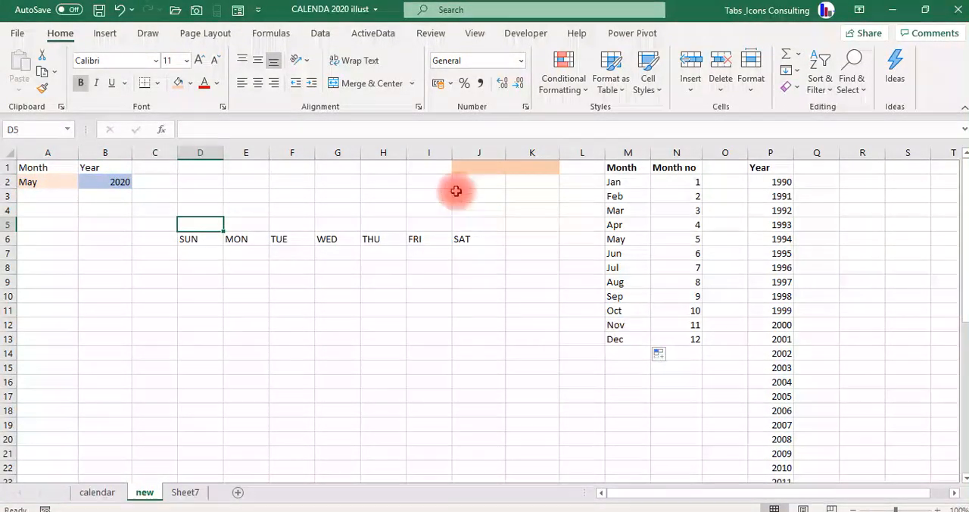
Start a CONCATENATE formula in D5, above the weekday headers, with the month cell A2 as its first text.
left_click(47, 182)
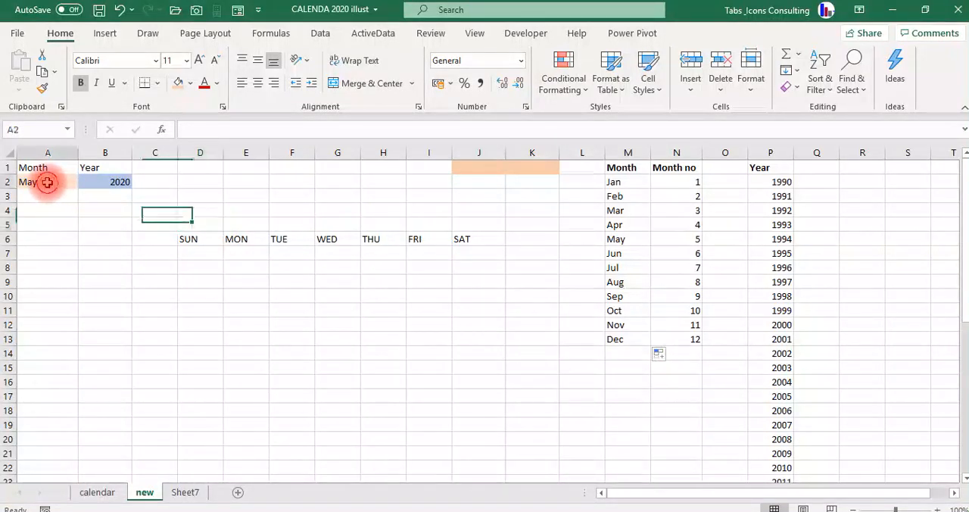
left_click(106, 181)
left_click(197, 229)
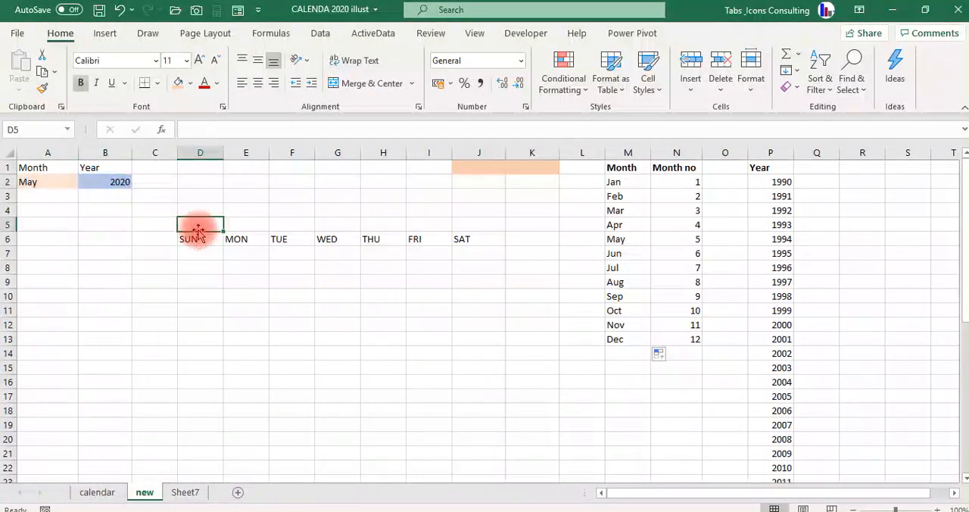
type("=CONC")
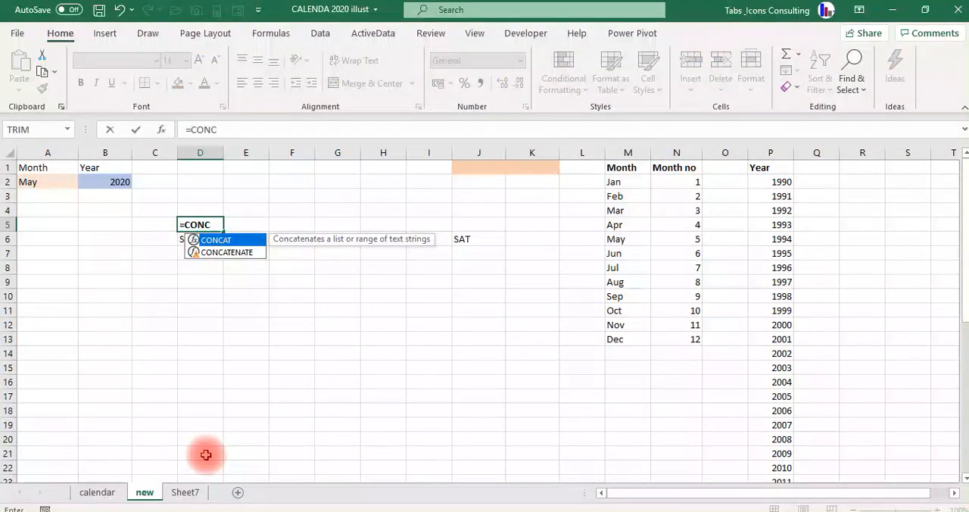
key("Down")
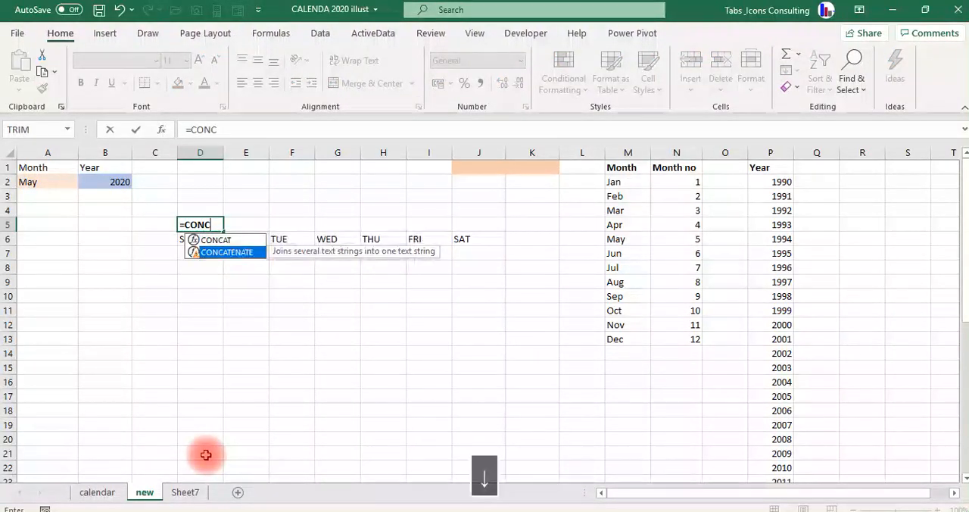
key("Tab")
key("Up")
key("Up")
key("Up")
key("Left")
key("Left")
key("Left")
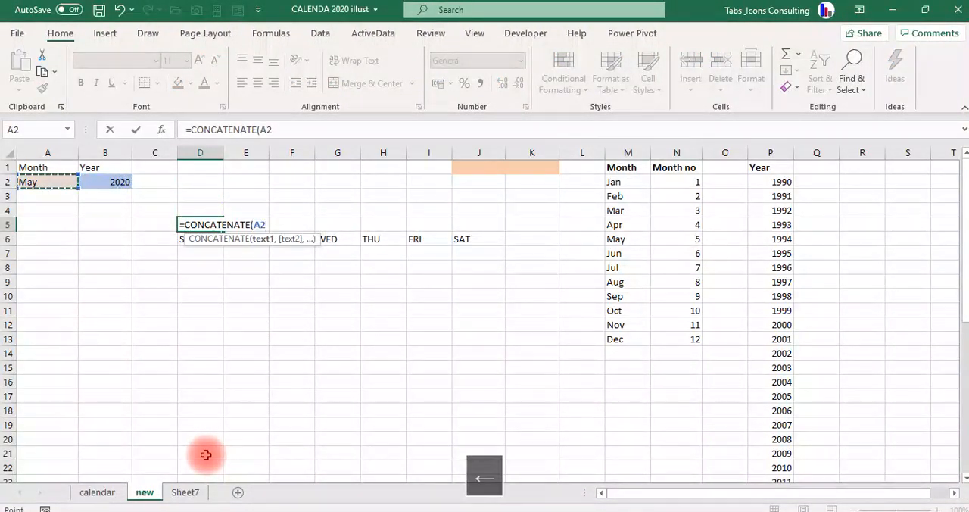
type(",")
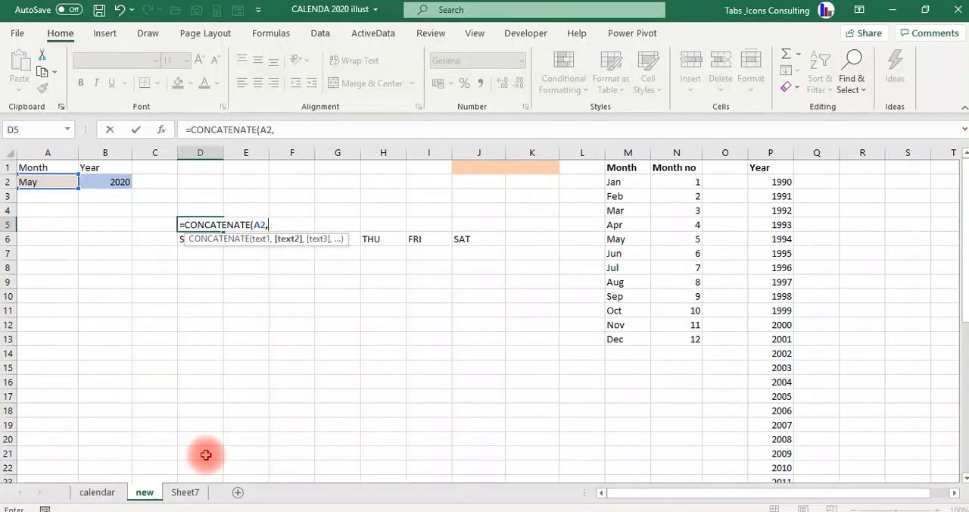
type("\"")
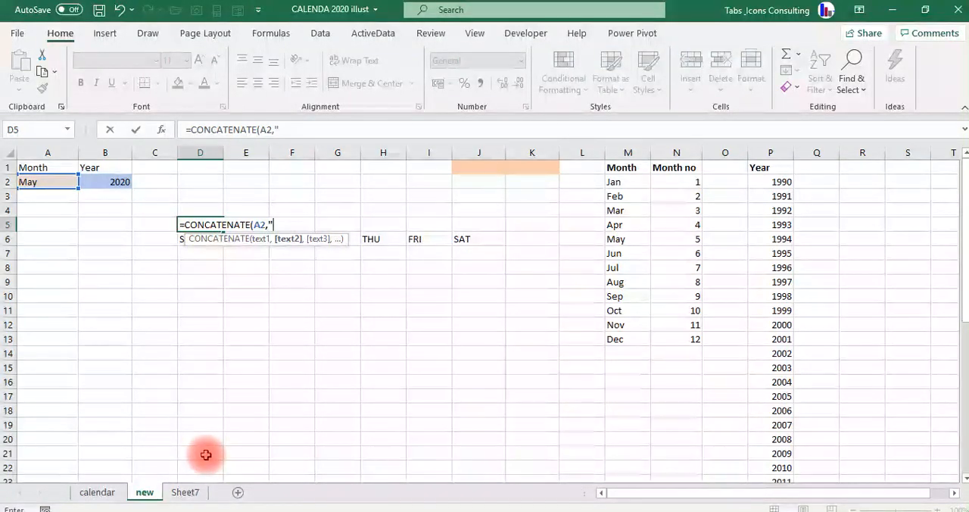
type(" \",")
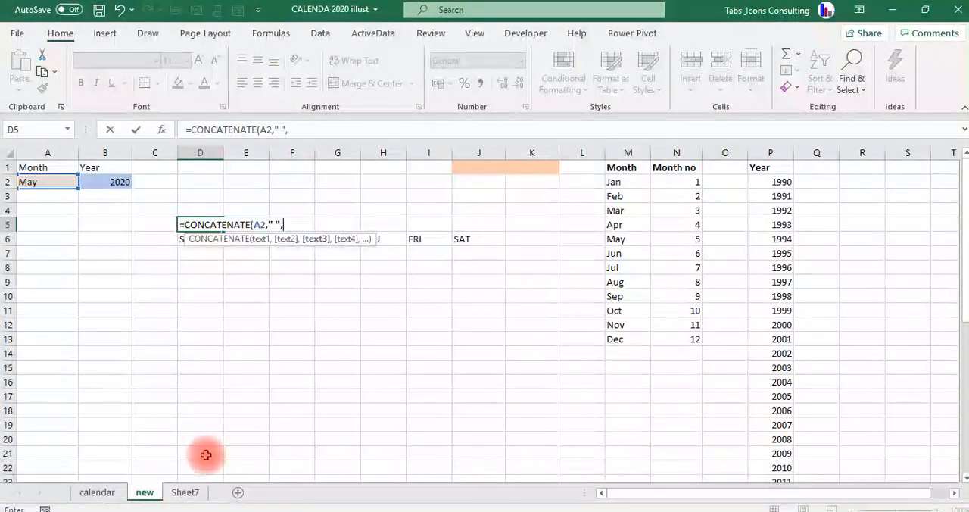
Complete D5's CONCATENATE formula with a space " " and the year cell B2 as the remaining texts.
key("Up")
key("Up")
key("Up")
key("Left")
key("Left")
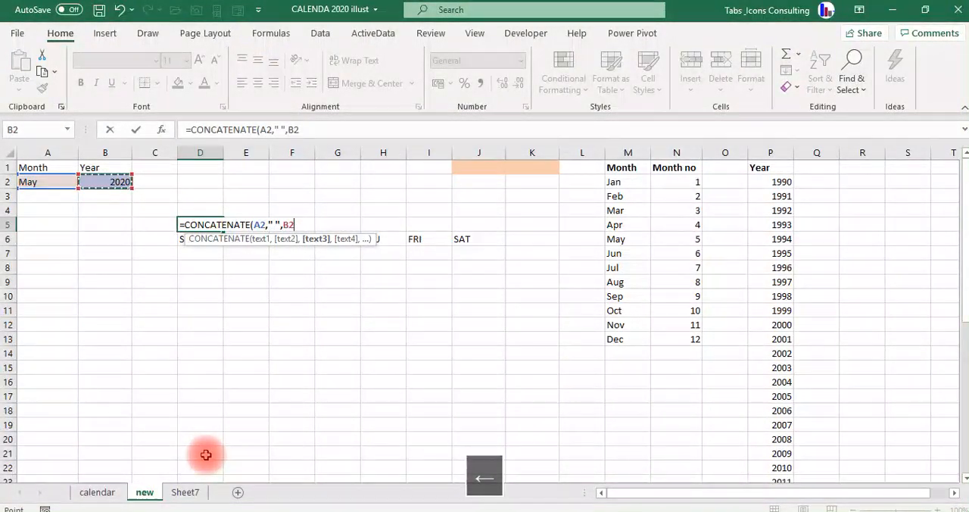
key("Return")
key("Up")
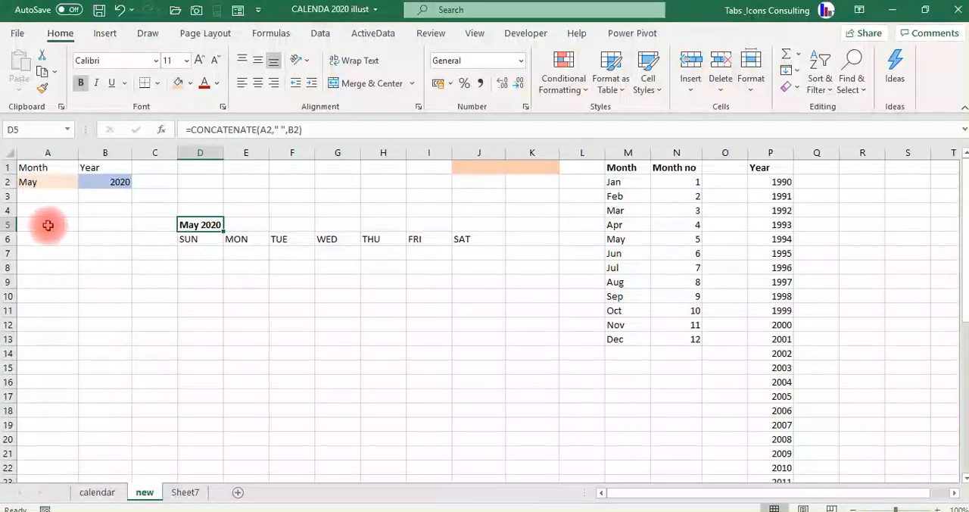
Set the month in A2 to Aug to test the calendar title.
left_click(46, 181)
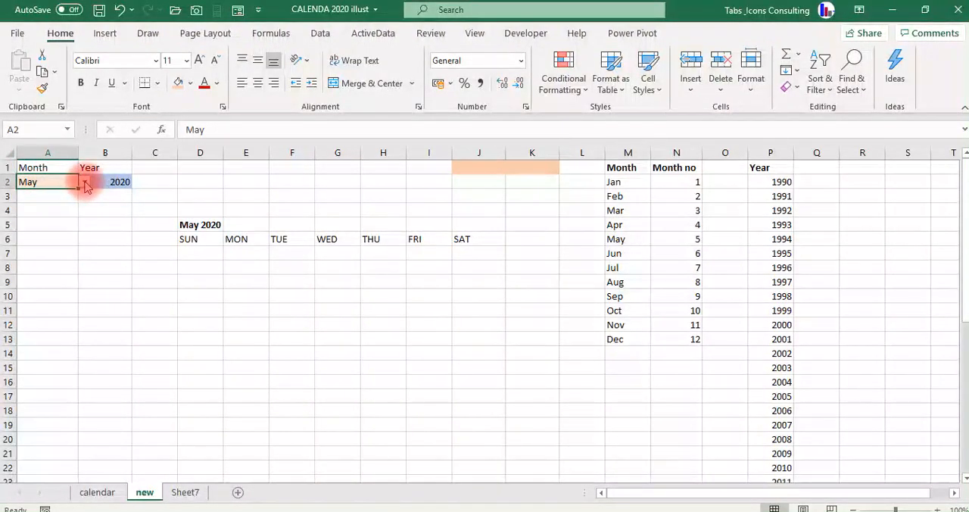
left_click(86, 184)
left_click(55, 219)
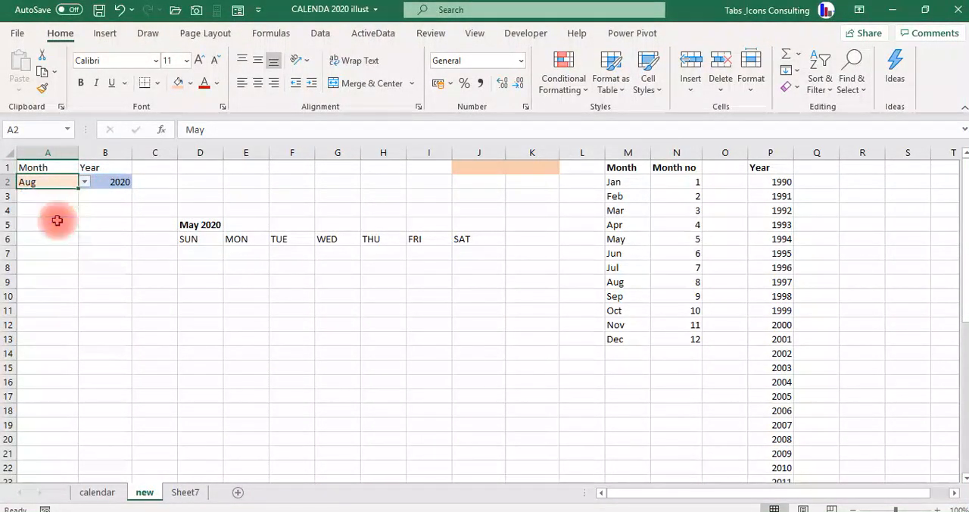
Set the horizontal alignment of the title cells D5:J5 to Center Across Selection.
left_click(189, 224)
key("shift+Right")
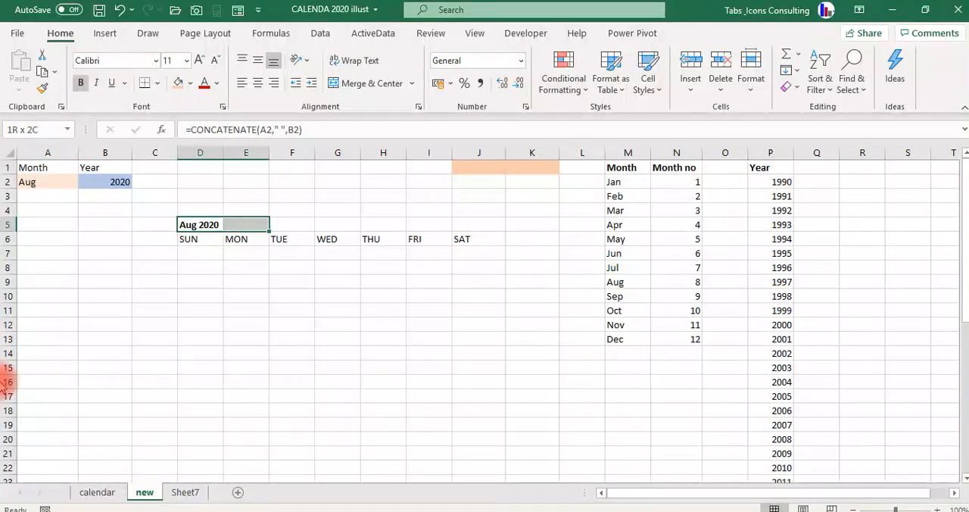
key("shift+Right")
key("shift+Right")
key("shift+Right")
key("shift+Right")
key("shift+Right")
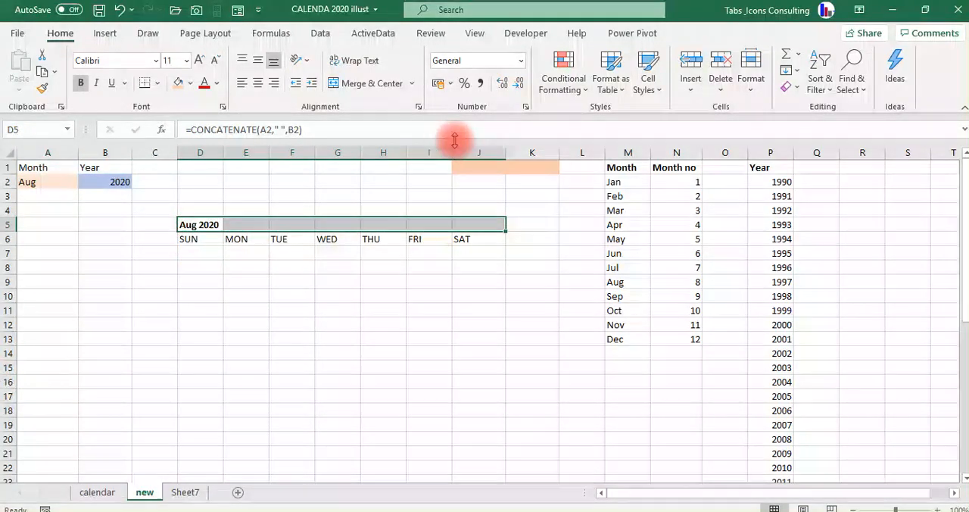
left_click(525, 108)
left_click(561, 137)
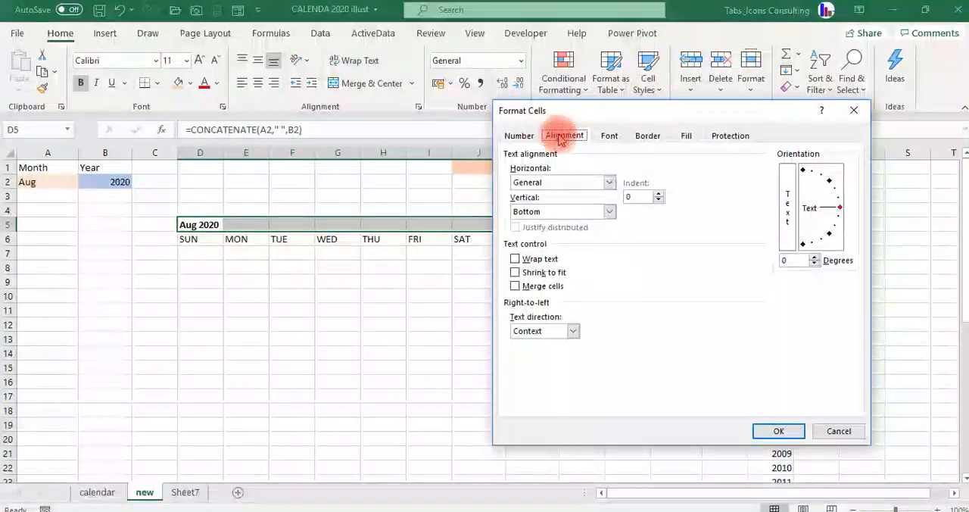
left_click(609, 182)
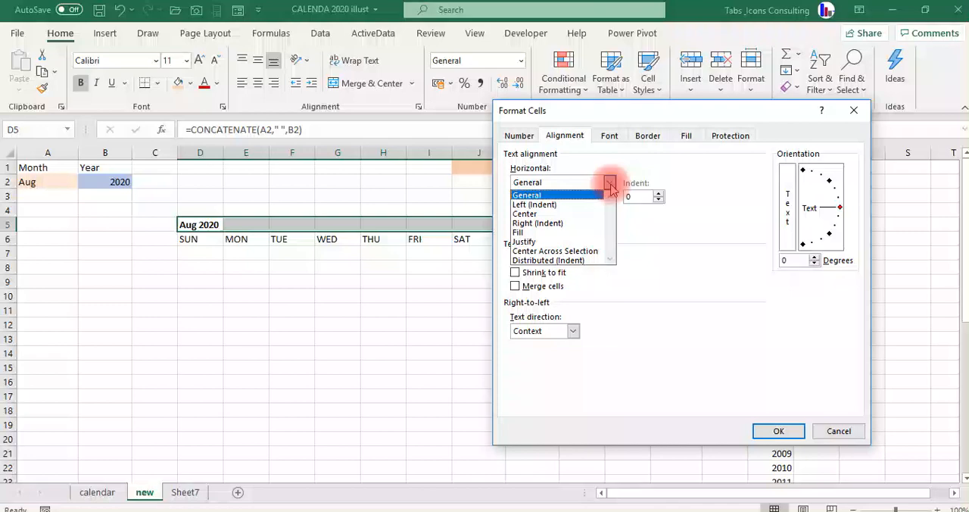
left_click(573, 251)
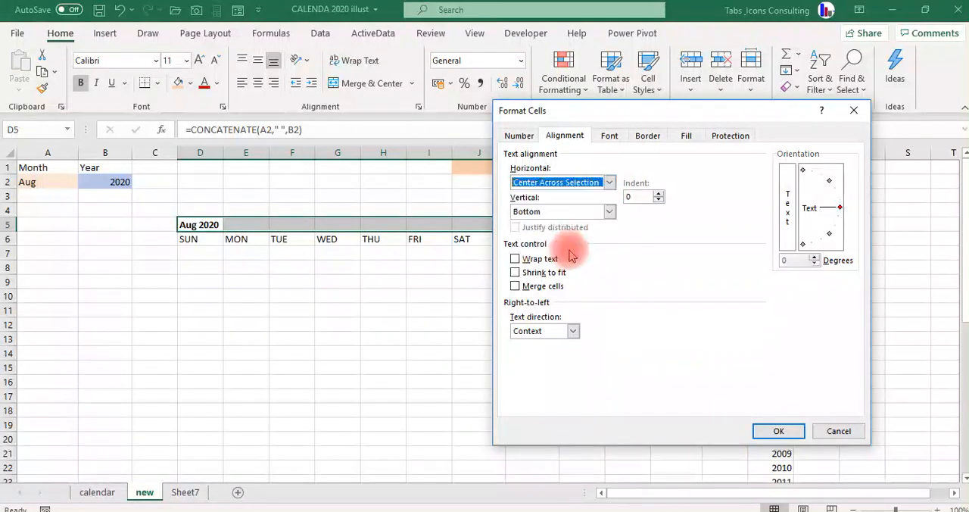
left_click(773, 430)
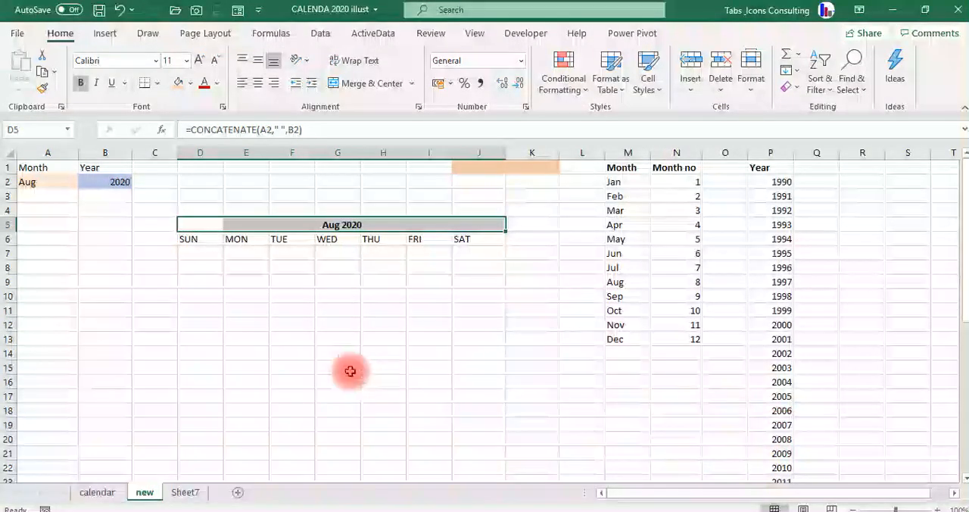
Try to build the first-of-month date in shaded cell J1 with the formula =DATE(B2,A2,1).
left_click(189, 254)
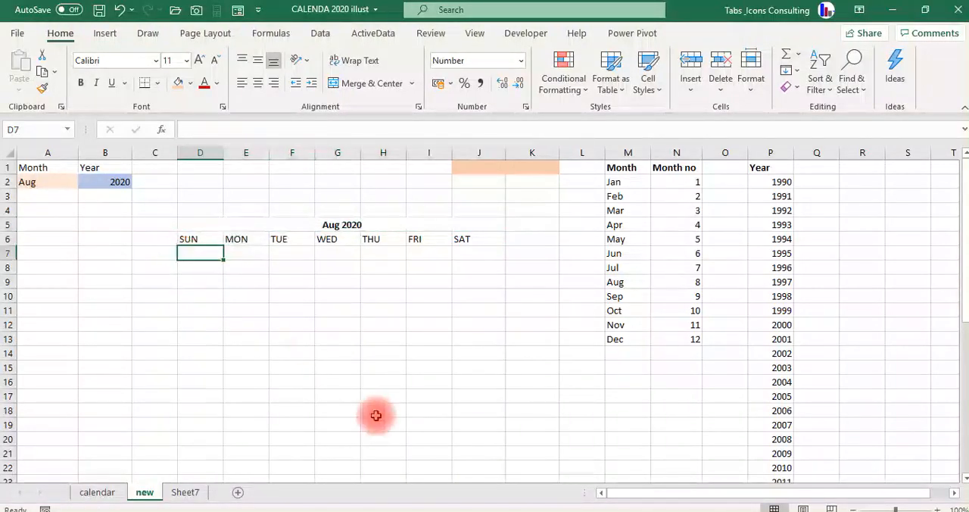
key("Up")
key("Up")
key("Up")
key("Up")
key("Up")
key("Up")
key("Left")
key("Left")
key("Left")
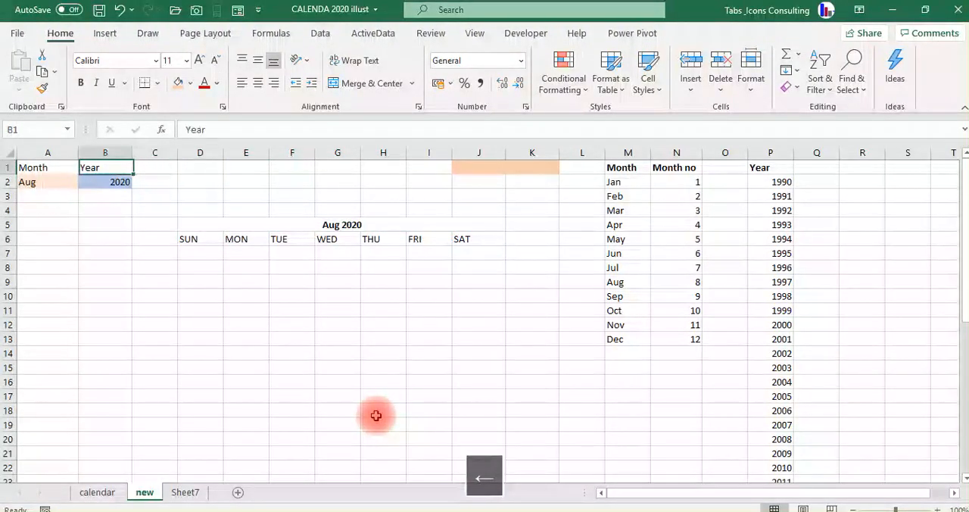
key("Down")
key("Right")
key("Right")
key("Right")
key("Right")
key("Right")
key("Right")
key("Right")
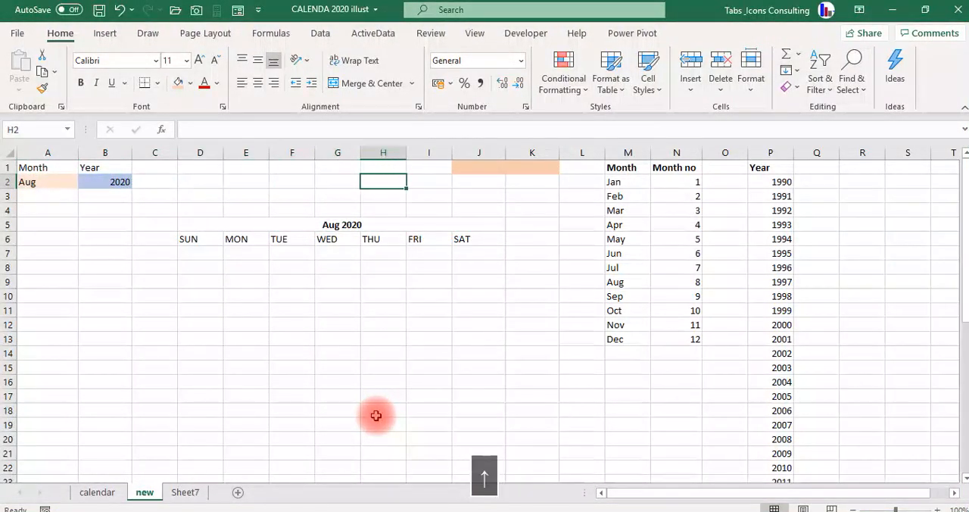
key("Up")
key("Right")
key("Right")
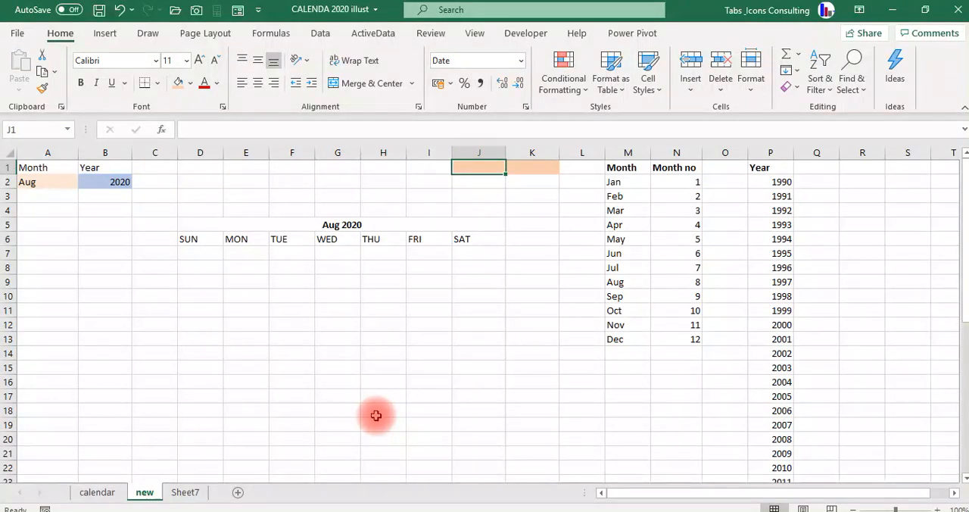
type("=DATE")
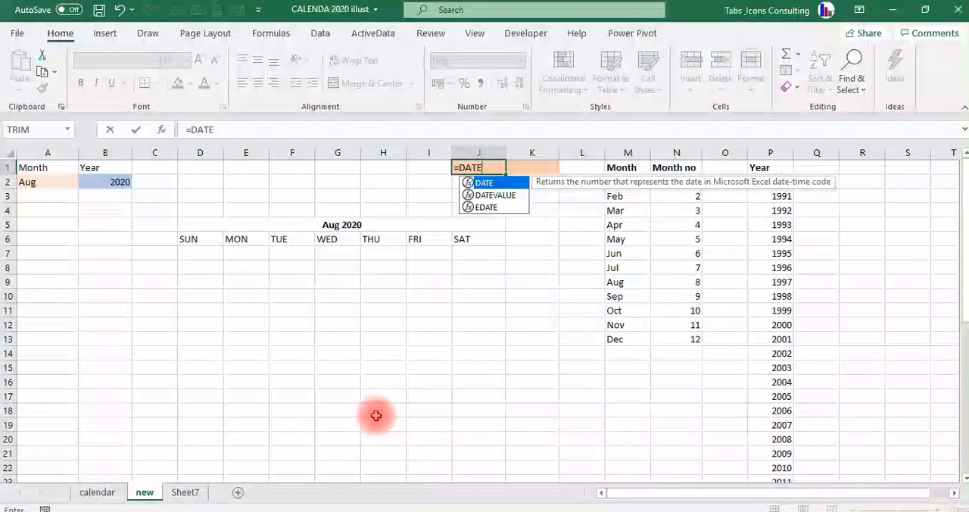
key("Tab")
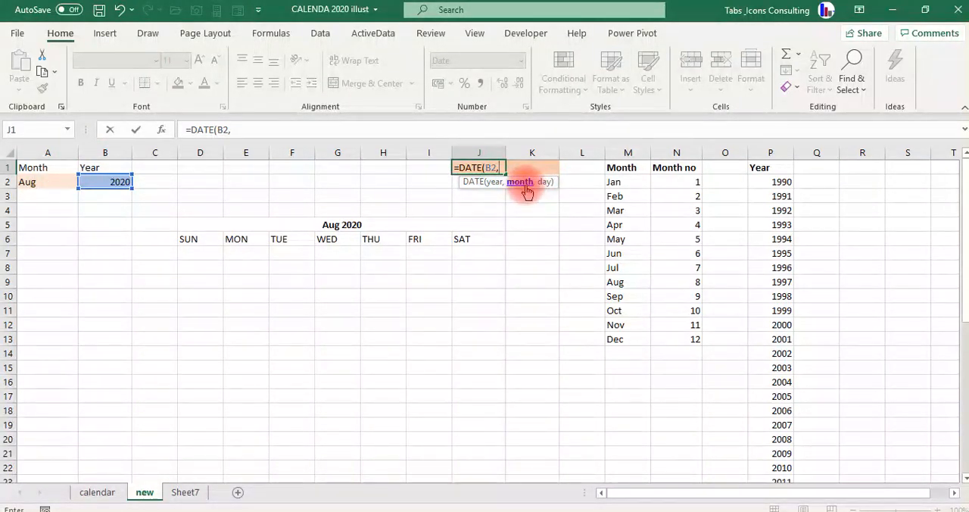
left_click(28, 183)
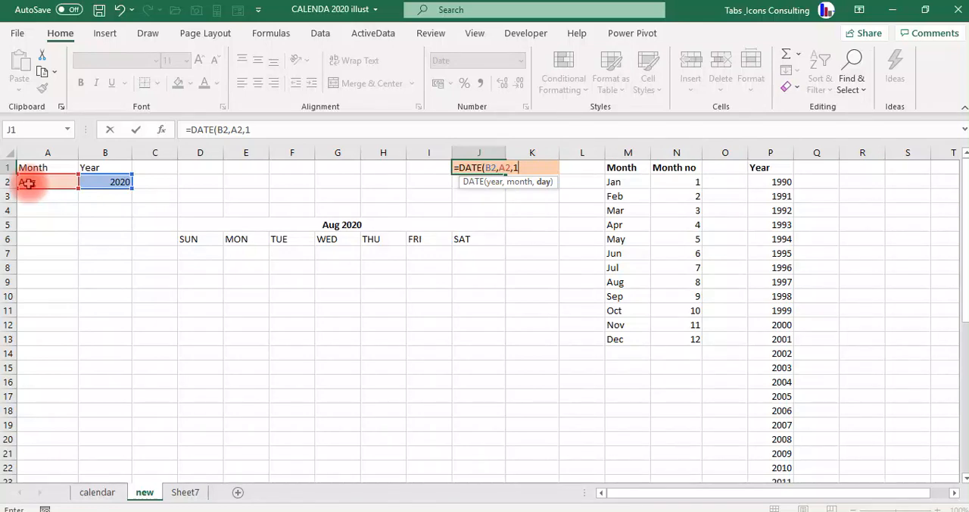
type("1")
key("Return")
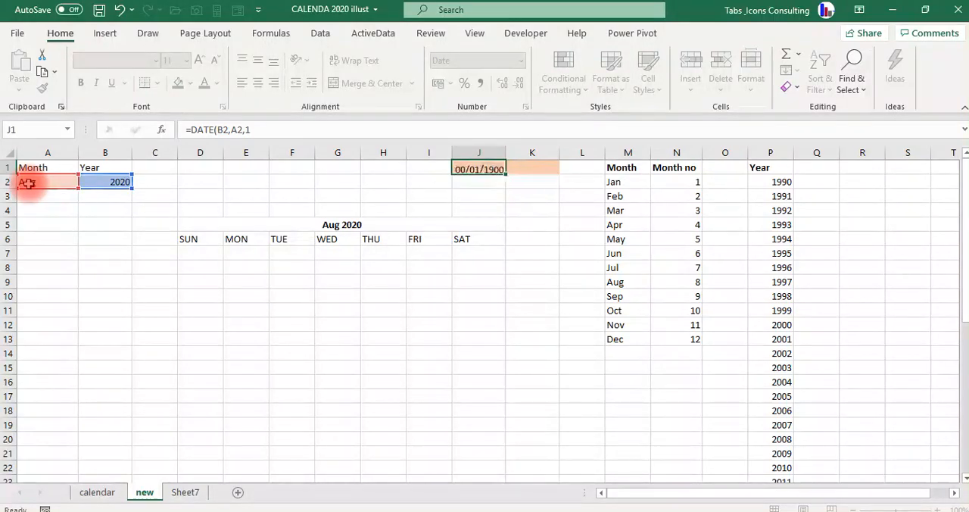
key("Up")
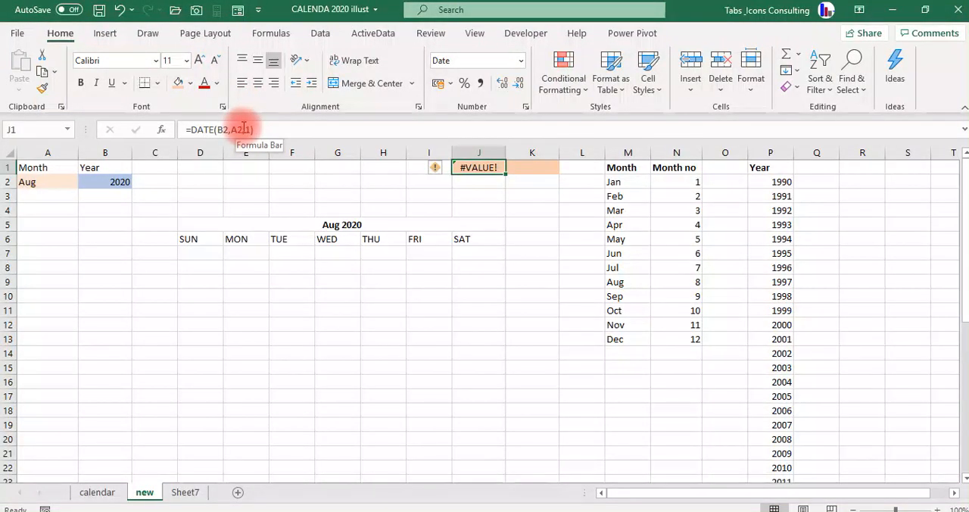
Examine the month argument A2 in J1's DATE formula.
left_click_drag(244, 127, 230, 130)
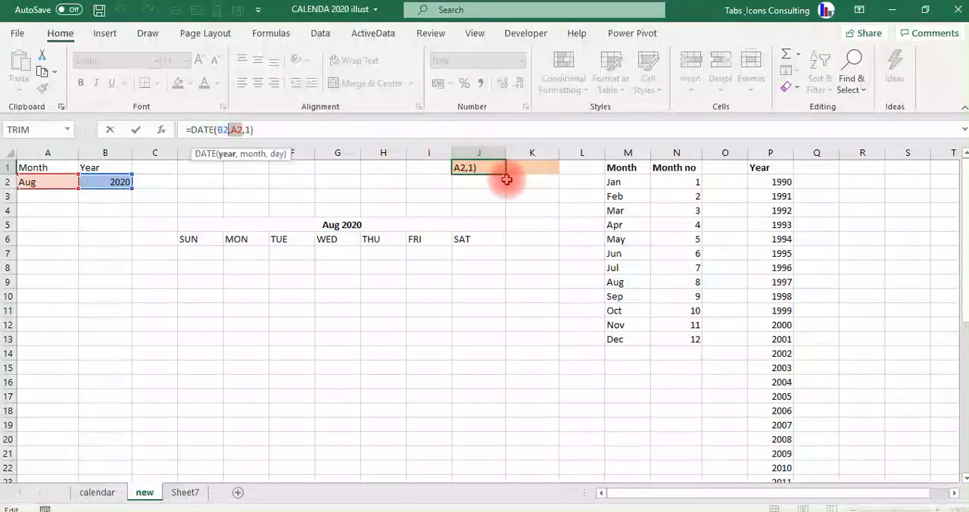
key("Tab")
key("Left")
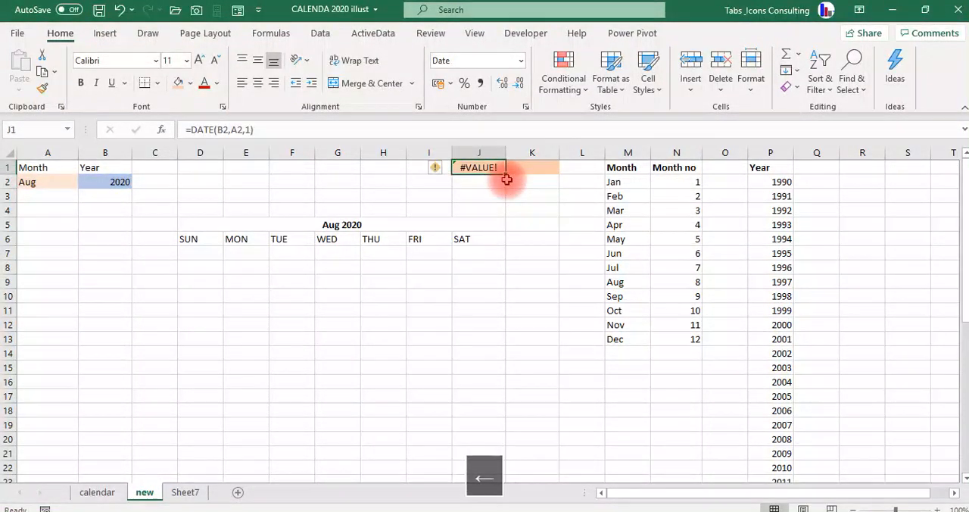
Restart the first-of-month formula in J1 with the DATE function, using B2 as the year argument.
type("=DATE")
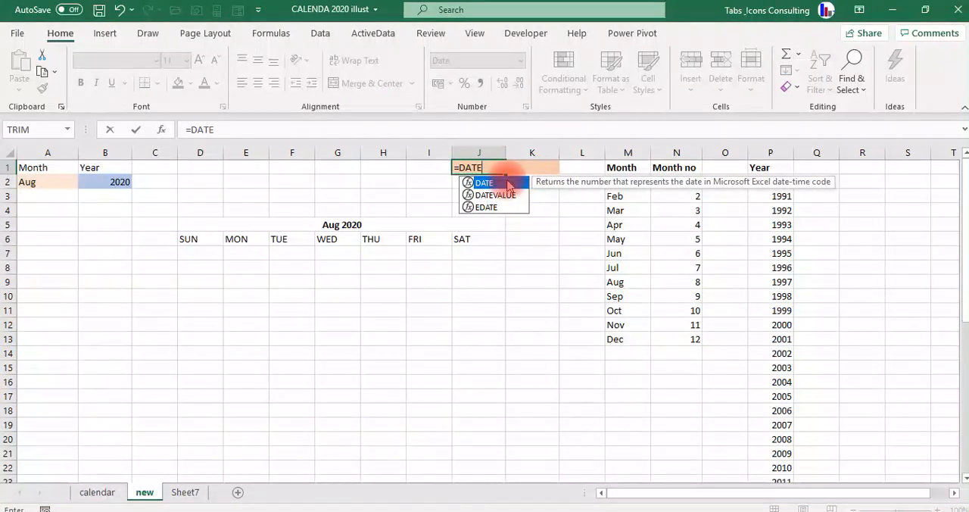
key("Tab")
key("Left")
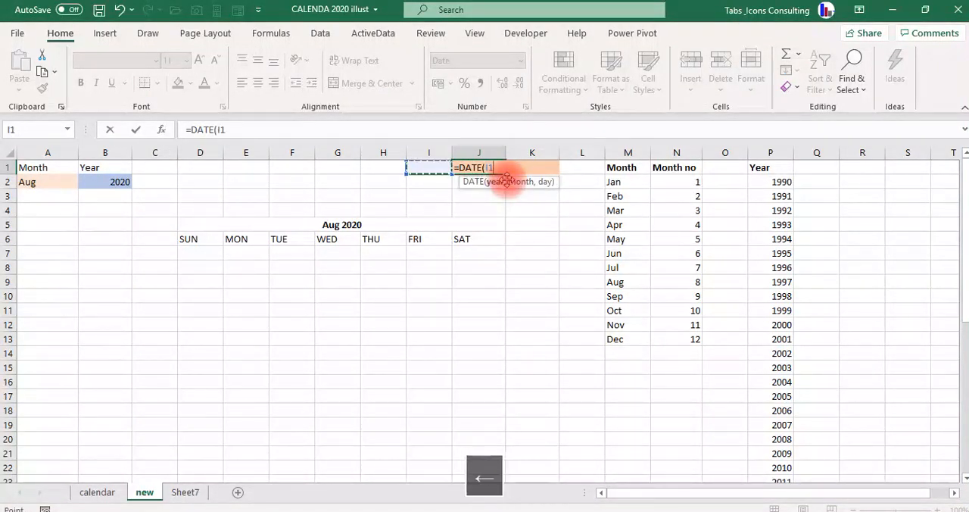
key("Left")
key("Left")
key("Left")
key("Left")
key("Left")
key("Left")
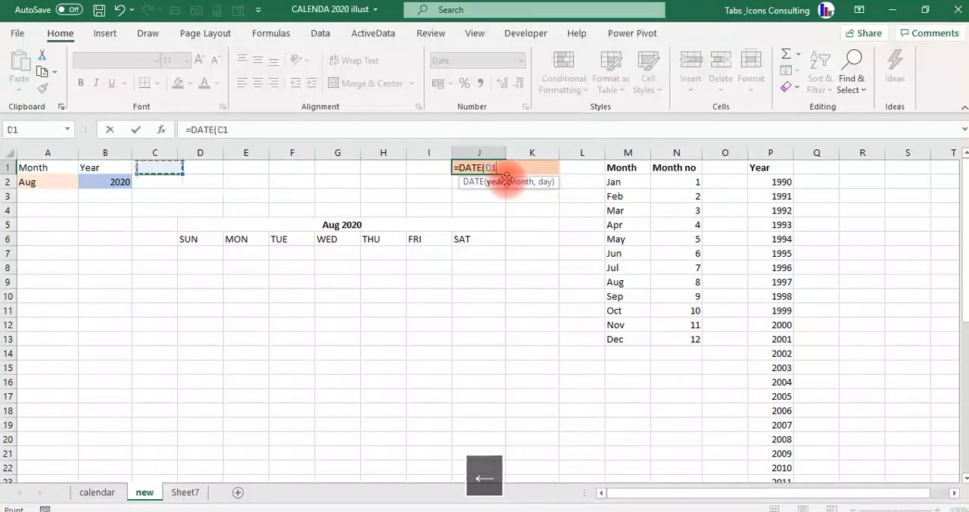
key("Down")
key("Left")
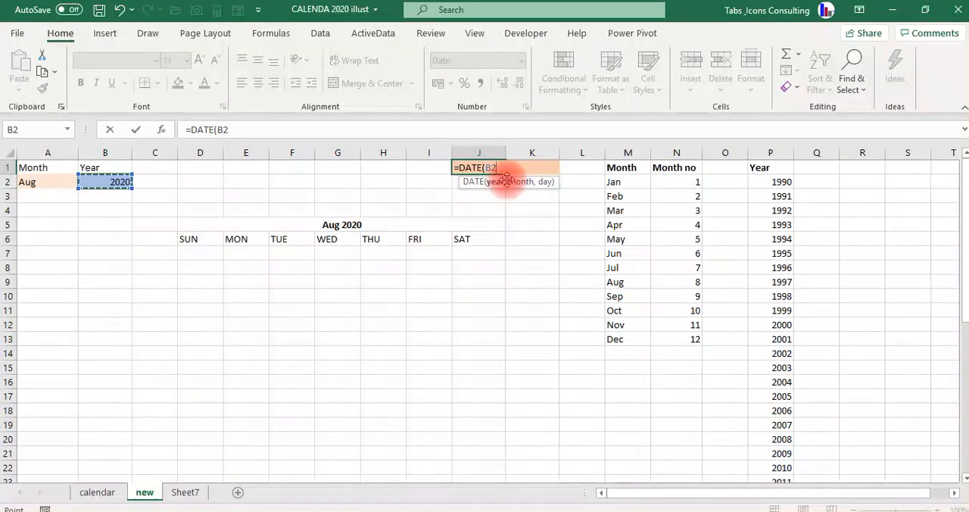
type(",")
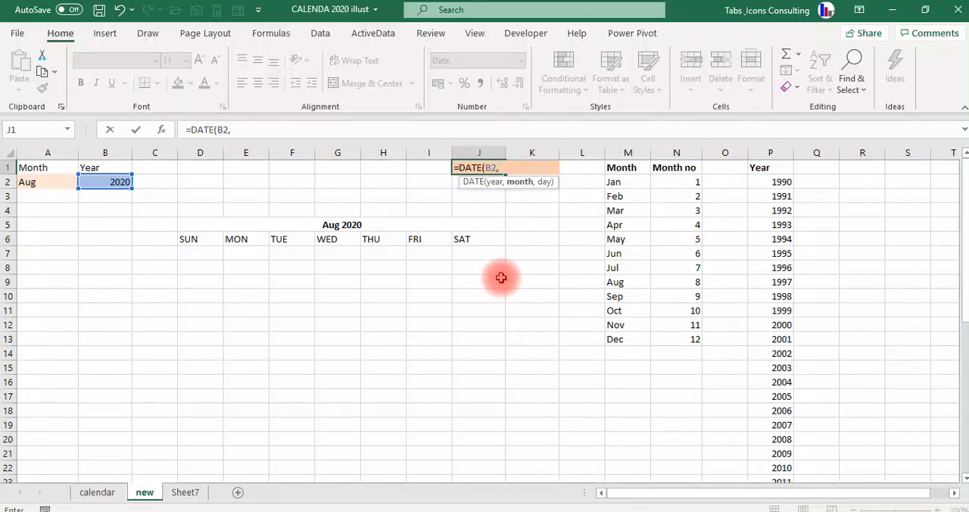
type("VLOO")
Add a VLOOKUP as the month argument of J1's DATE formula, looking up A2 in the month table M2:N13.
key("Tab")
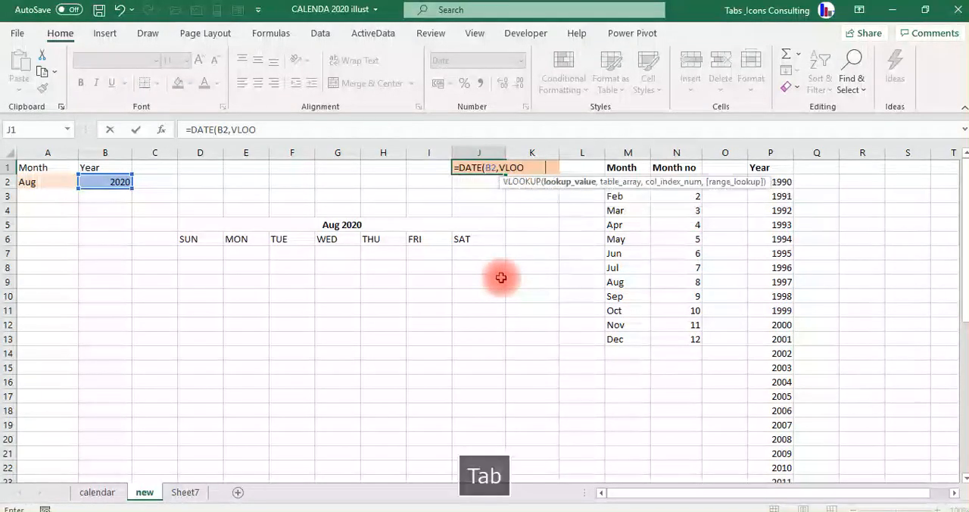
key("Left")
key("Left")
key("Left")
key("Left")
key("Left")
key("Left")
key("Left")
key("Left")
key("Left")
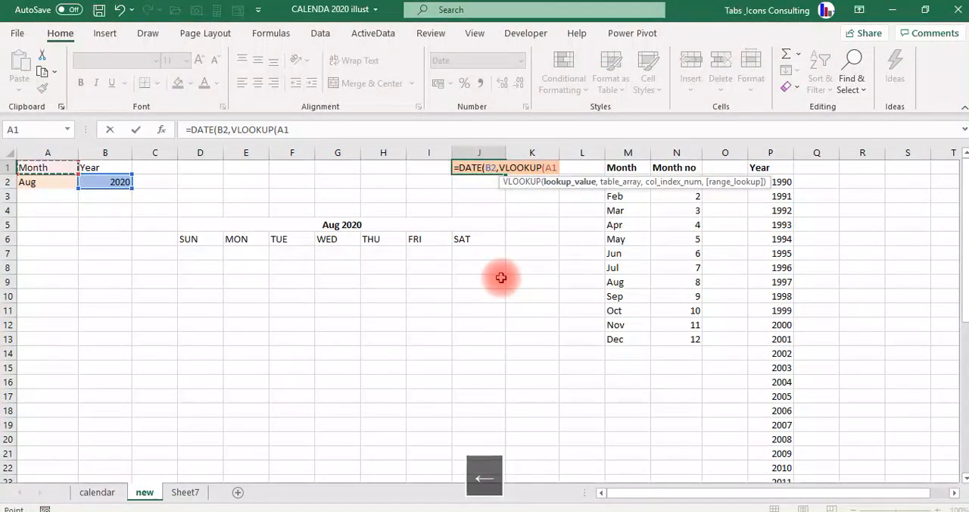
key("Down")
type(",")
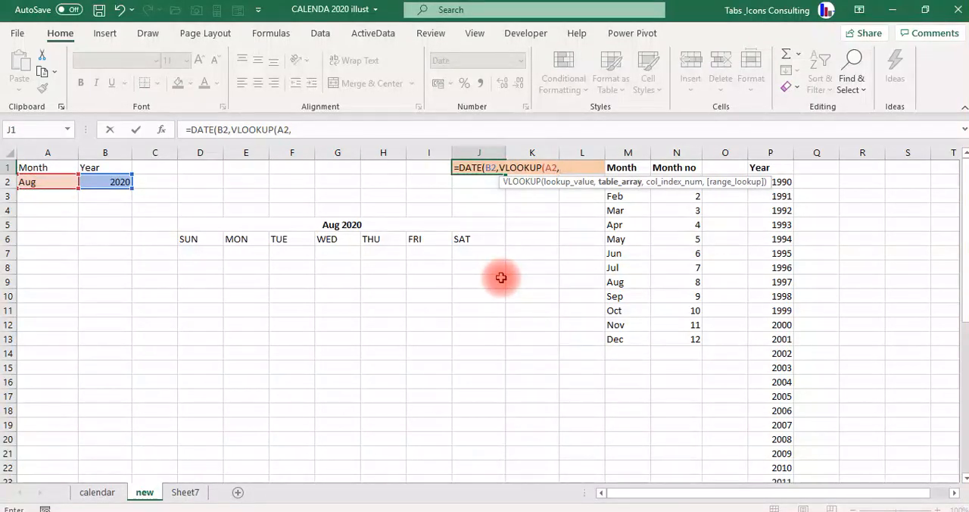
key("Down")
key("Right")
key("Right")
key("Right")
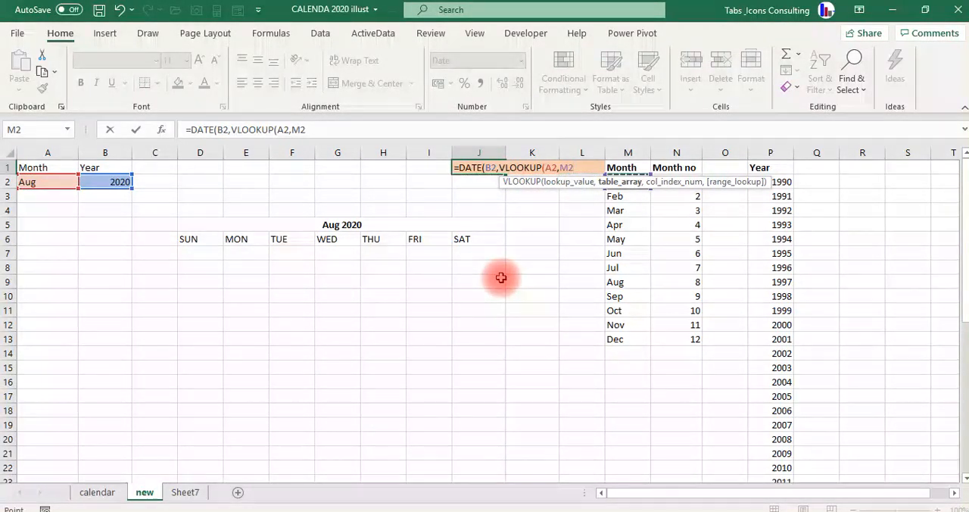
key("ctrl+shift+Right")
key("ctrl+shift+Down")
type(",")
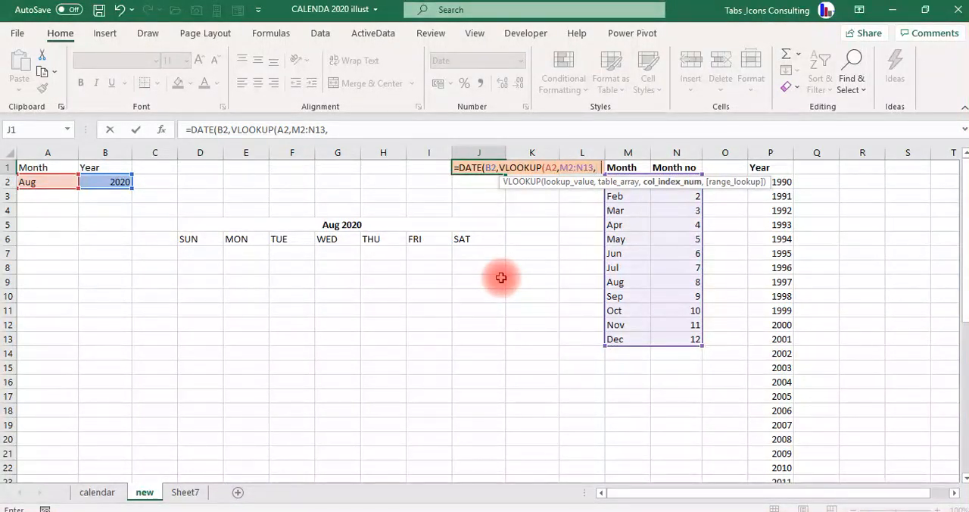
type("2,")
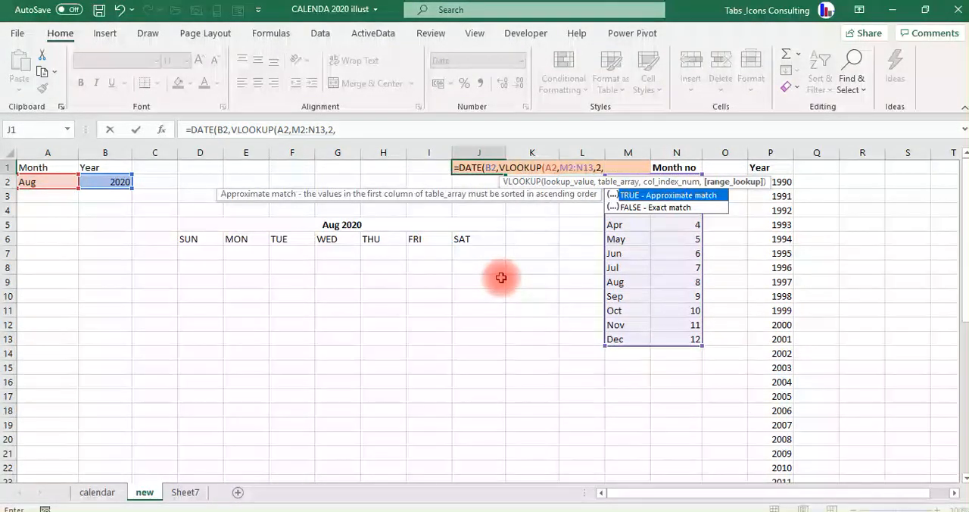
Complete J1's formula with lookup column 2, exact match FALSE and day 1, giving =DATE(B2,VLOOKUP(A2,M2:N13,2,FALSE),1).
key("Down")
key("Tab")
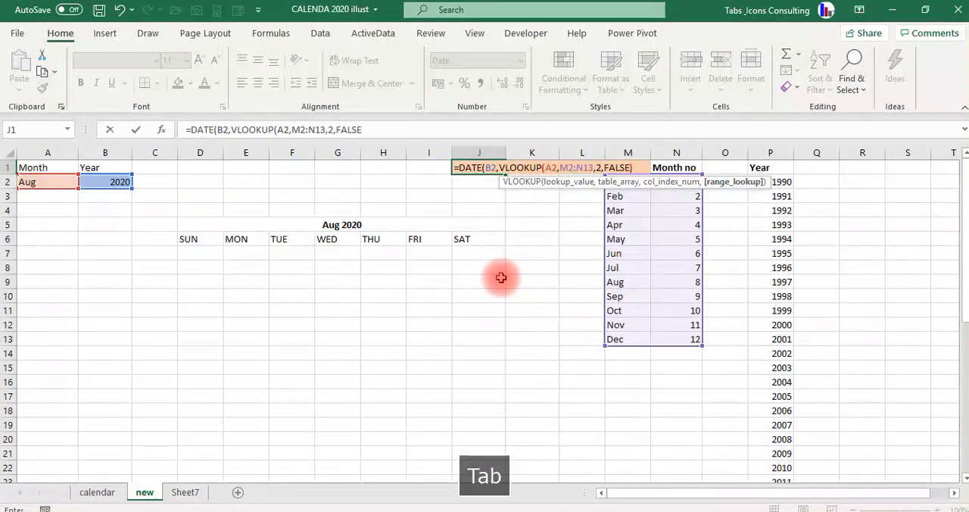
type("),")
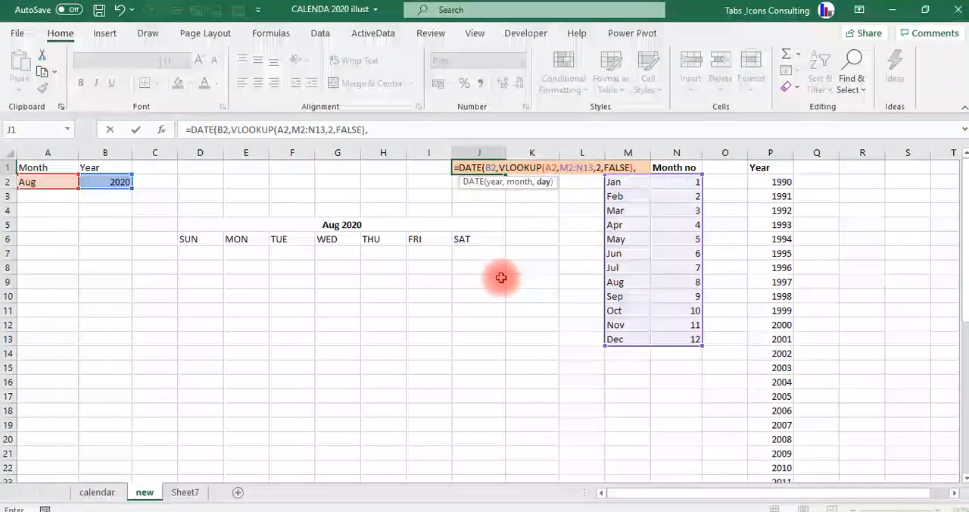
type("1)")
key("Return")
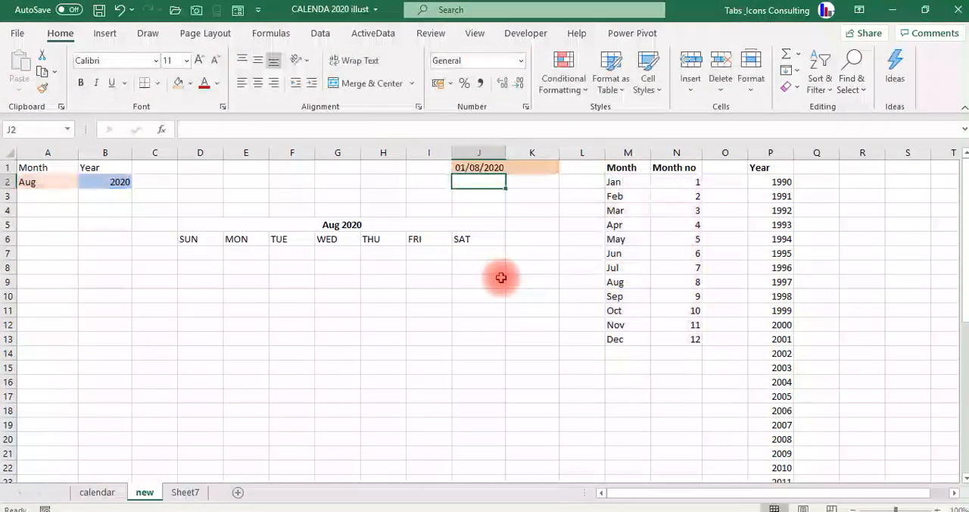
Enter =WEEKDAY(J1) in J3 to check the weekday number of the first-of-month date.
key("Up")
key("Down")
key("Down")
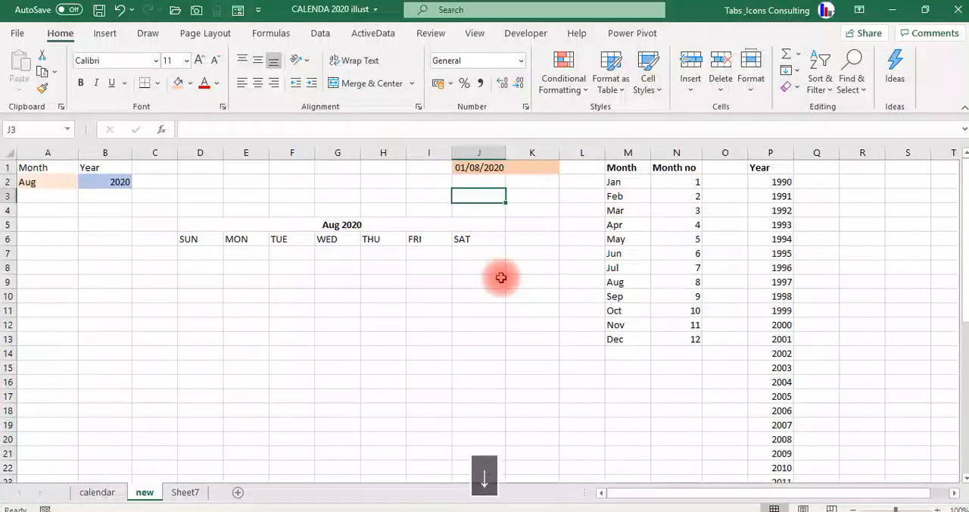
type("=WEEK")
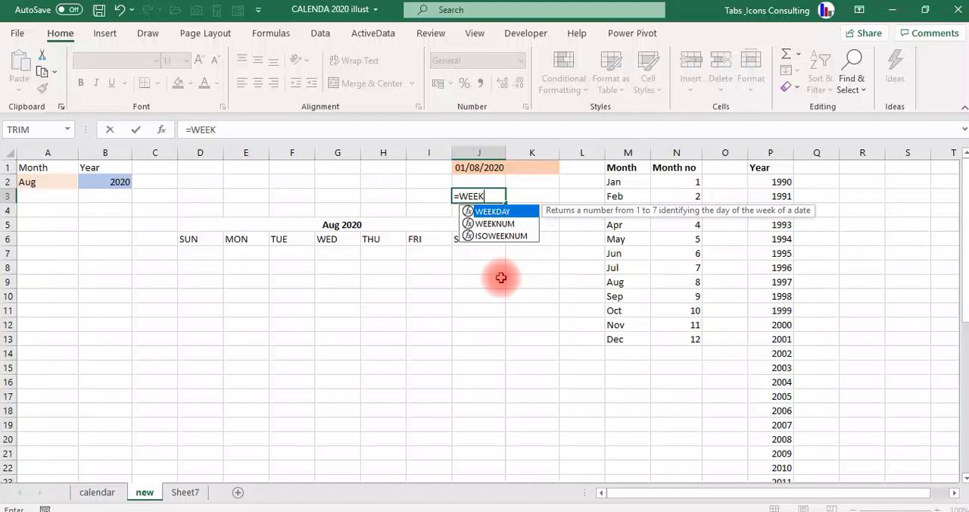
key("Tab")
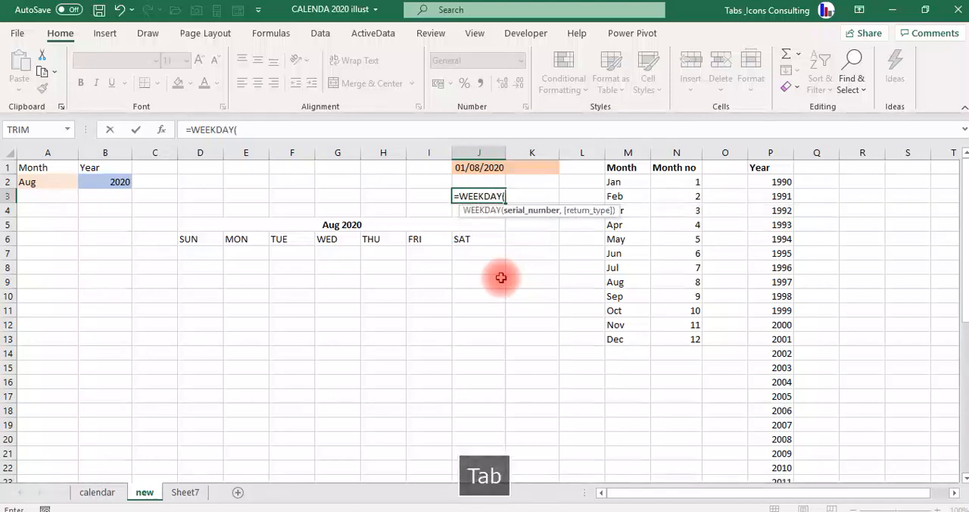
key("Up")
key("Up")
key("Return")
key("Up")
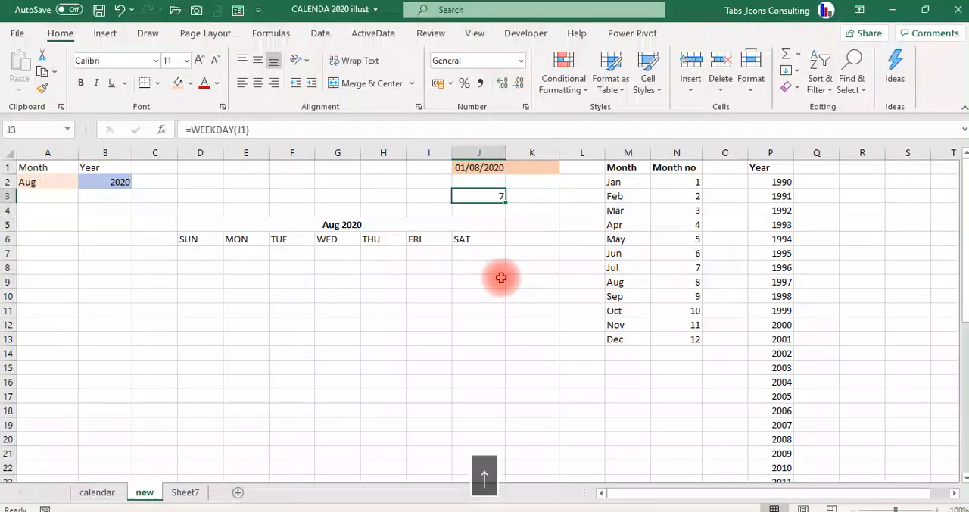
Enter =TEXT(J1,"DDD") in K3 to check the weekday name of the first-of-month date.
key("Right")
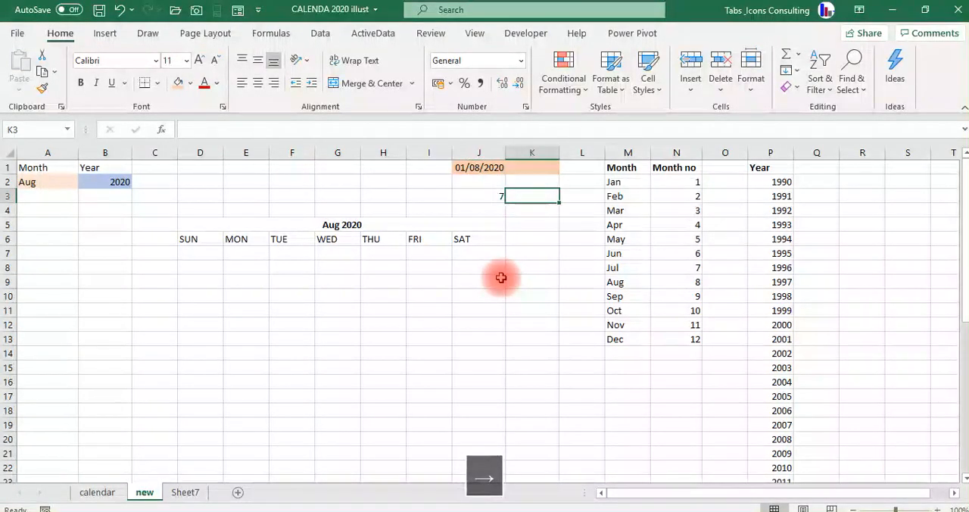
type("=TEX")
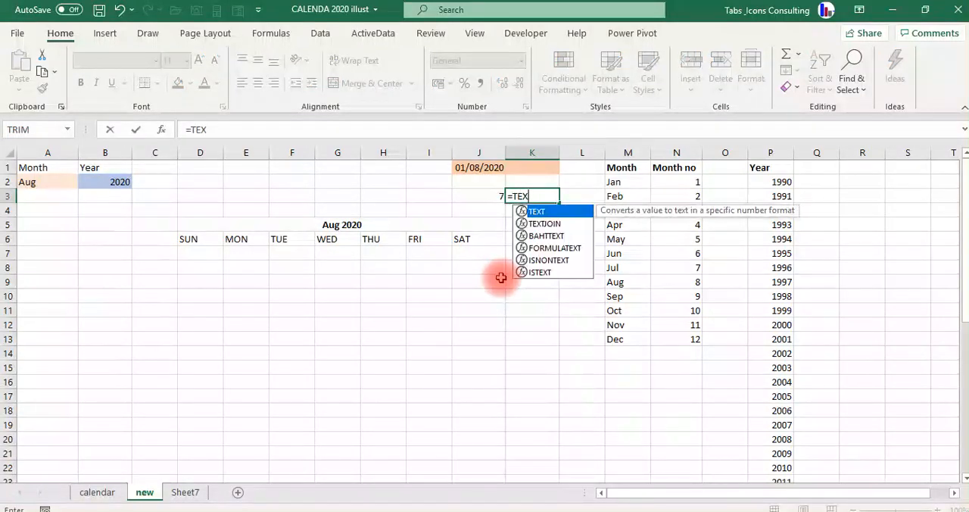
type("T")
key("Tab")
key("Up")
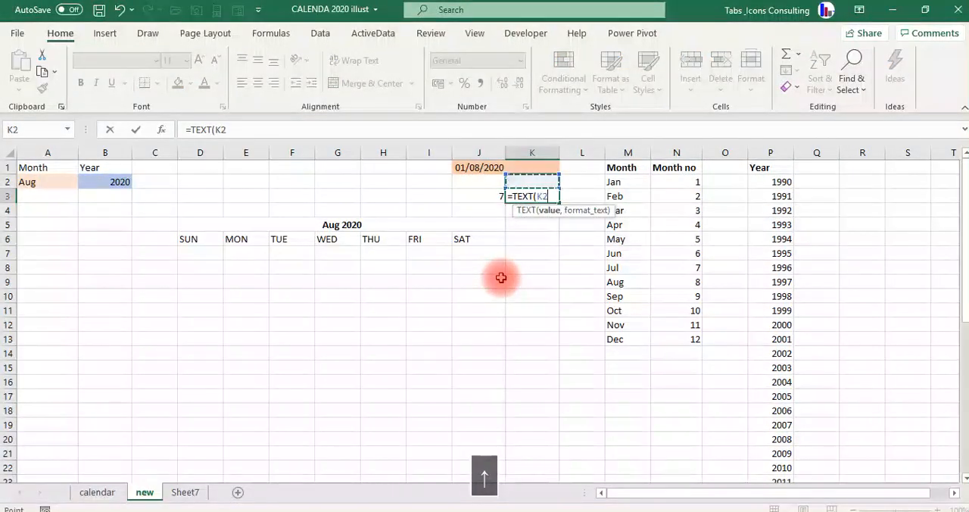
key("Up")
key("Left")
type(",")
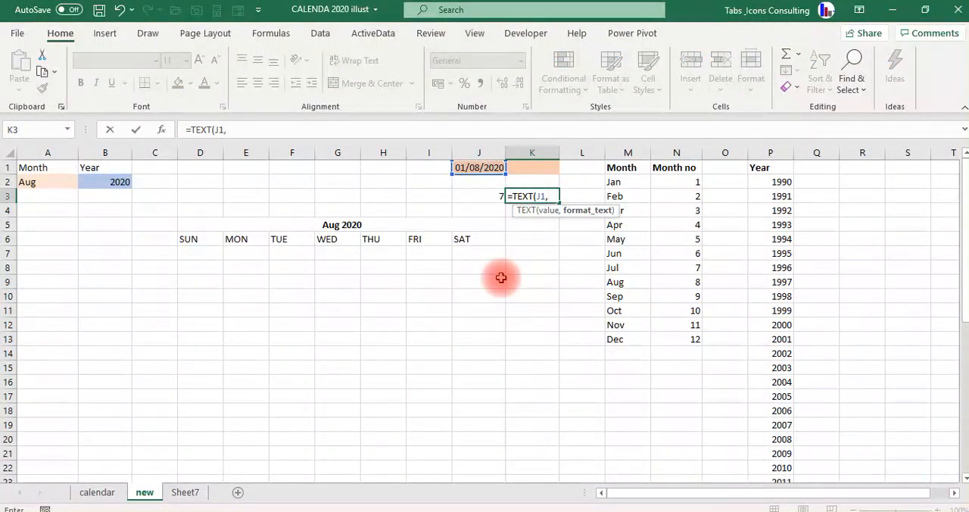
type("\"DDD")
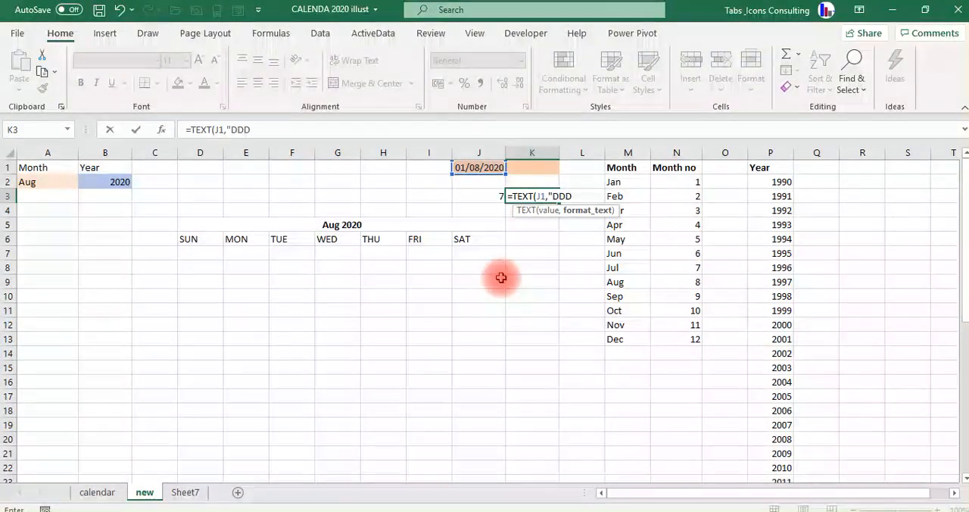
type("\"")
key("Return")
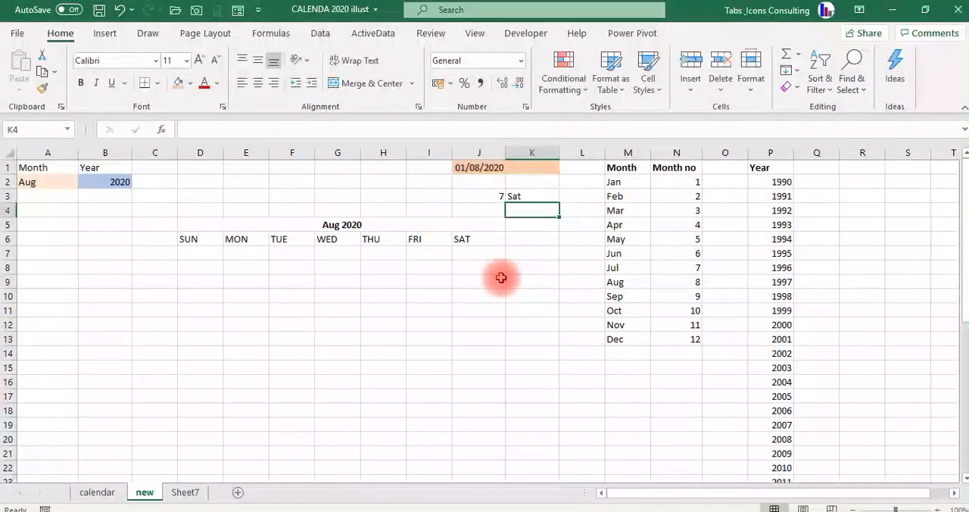
Delete the weekday test formulas in J3:K3.
key("Up")
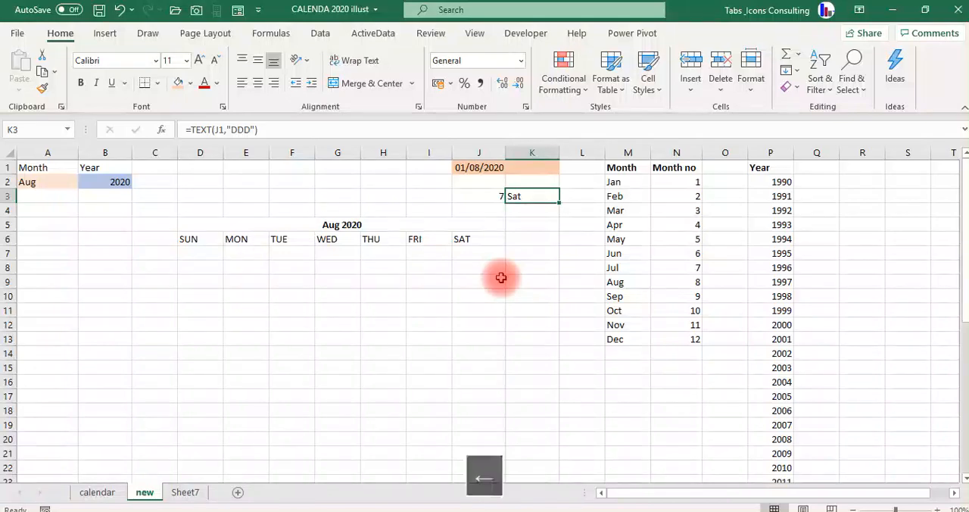
key("Left")
key("shift+Right")
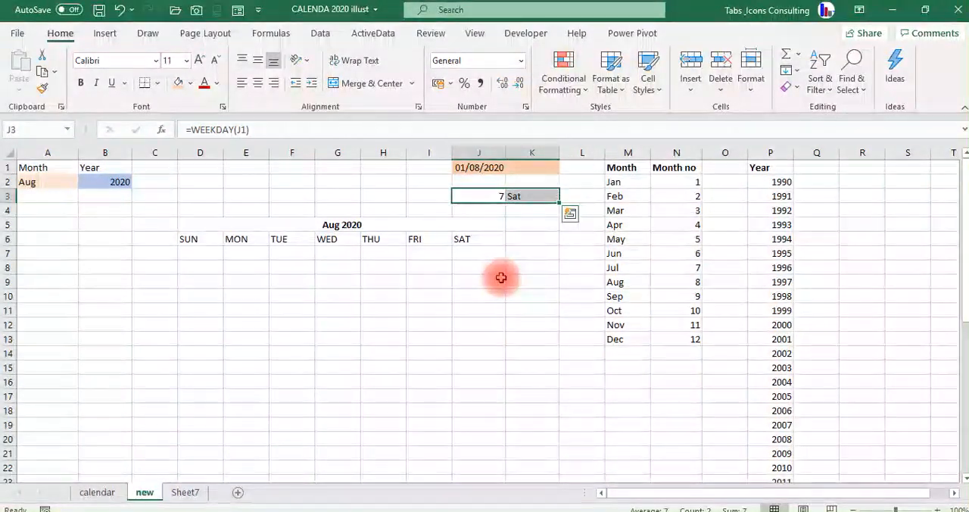
key("Delete")
Examine the first calendar row from Sunday cell D7 to Saturday cell J7 to see where the month's first day belongs.
key("Up")
key("Up")
key("Down")
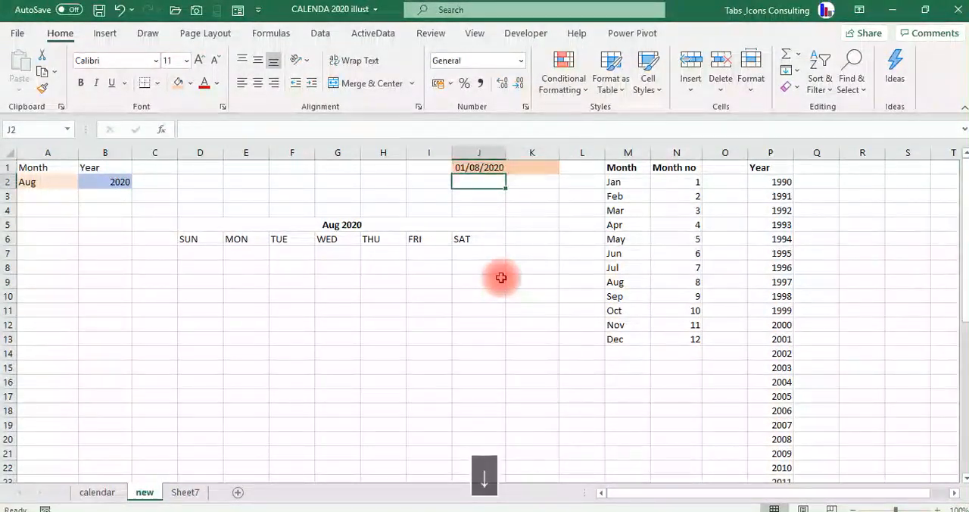
key("Down")
key("Down")
key("Down")
key("Down")
key("Down")
key("Left")
key("Left")
key("Left")
key("Left")
key("Left")
key("Left")
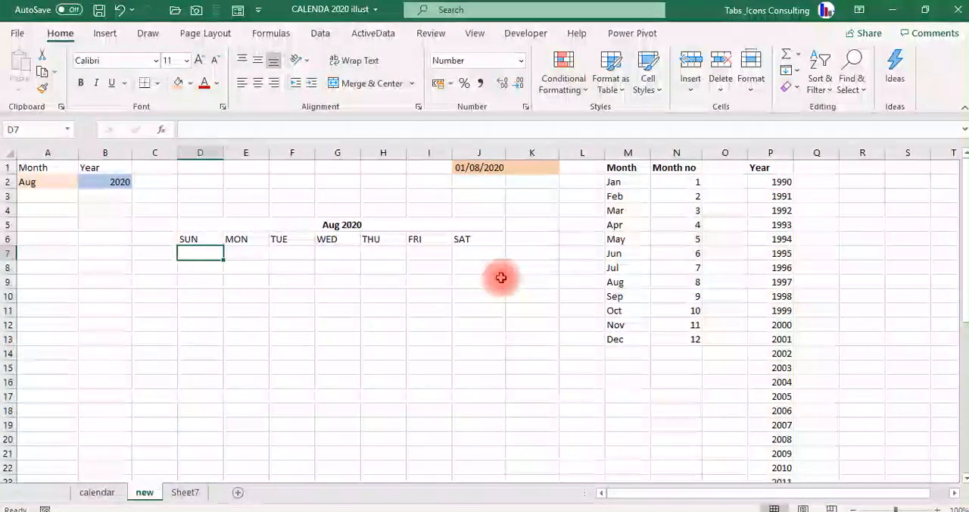
left_click(462, 251)
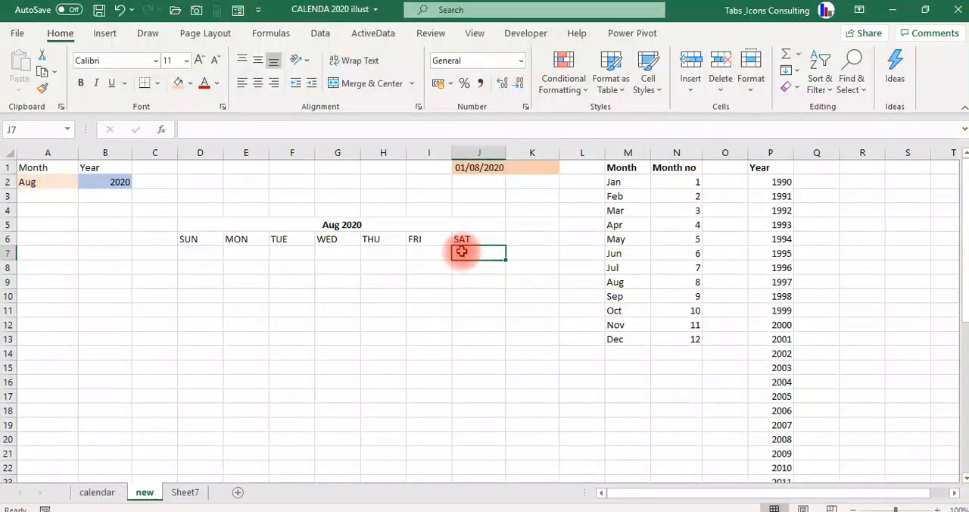
left_click(196, 254)
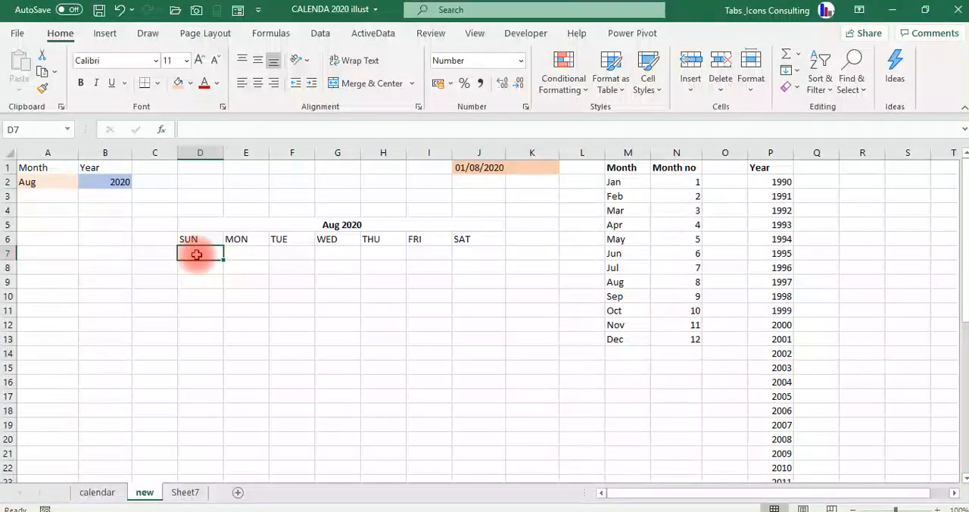
Enter =$J$1-WEEKDAY(J1-1) in D7 to calculate the date of the calendar grid's first Sunday.
double_click(198, 254)
type("=")
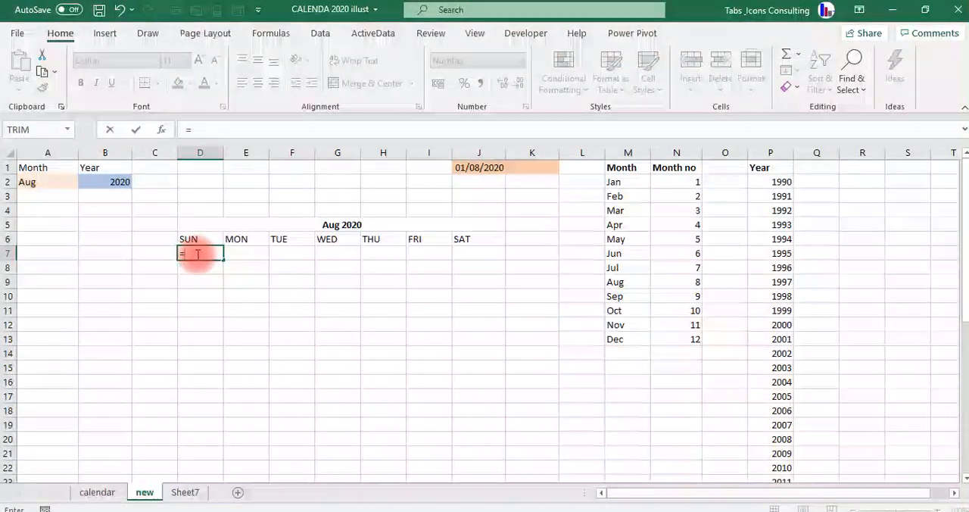
key("Up")
key("Up")
key("Up")
key("Up")
key("Up")
key("Up")
key("Right")
key("Right")
key("Right")
key("Right")
key("Right")
key("Right")
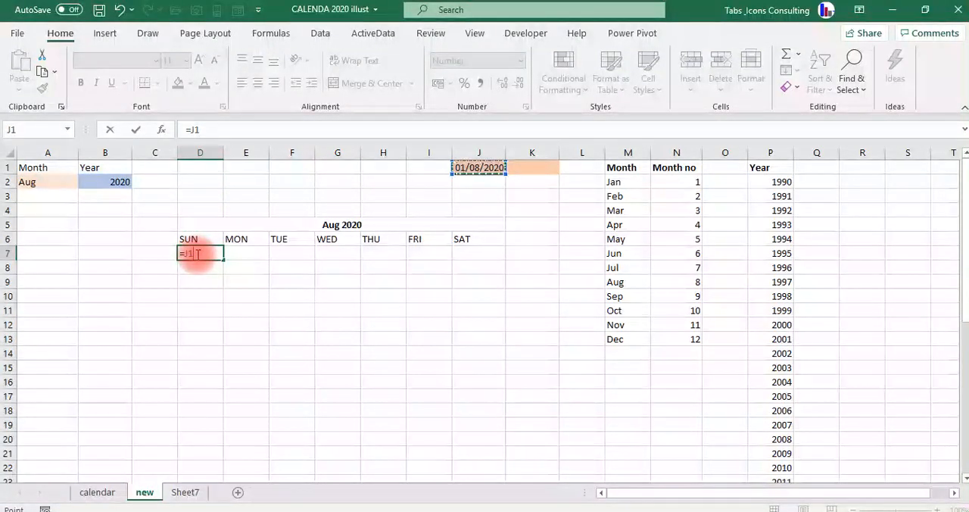
key("F4")
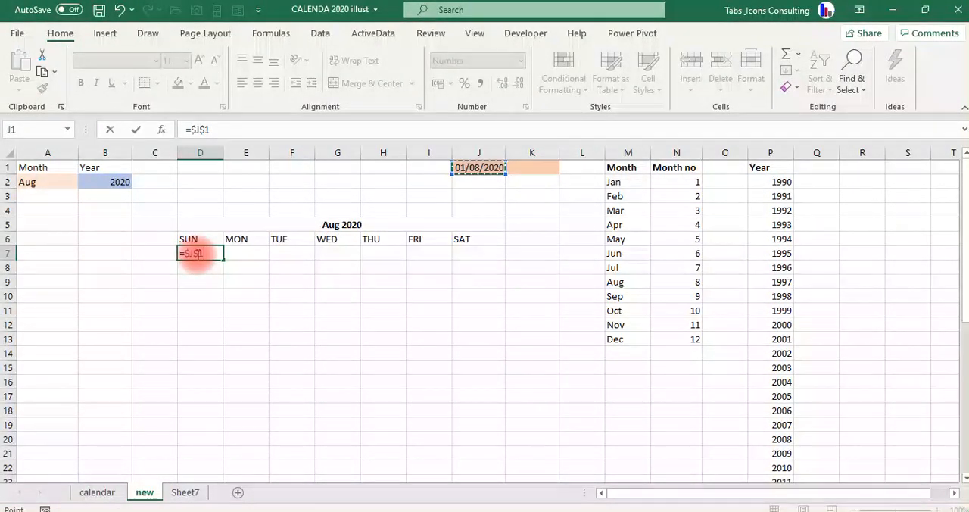
type("-WEEK")
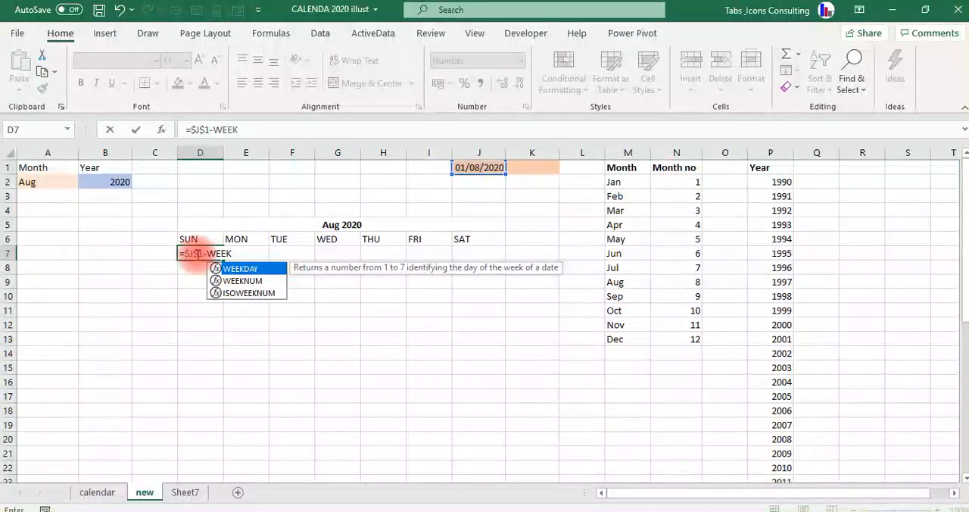
key("Tab")
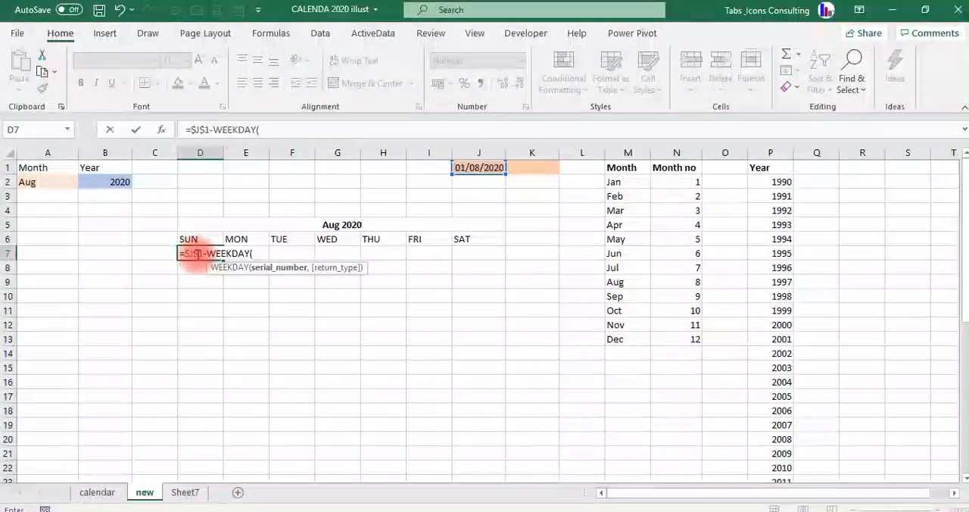
key("Up")
key("Up")
key("Up")
key("Up")
key("Up")
key("Up")
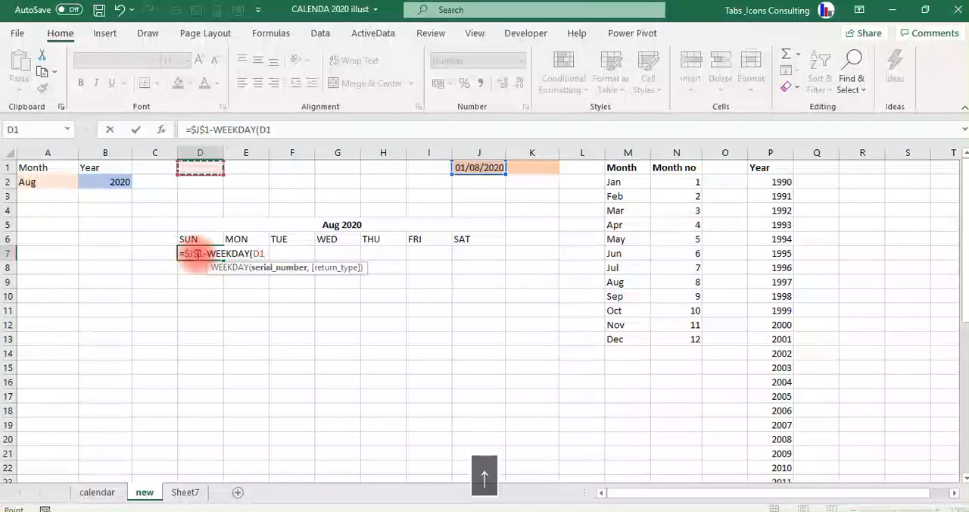
key("Right")
key("Right")
key("Right")
key("Right")
key("Right")
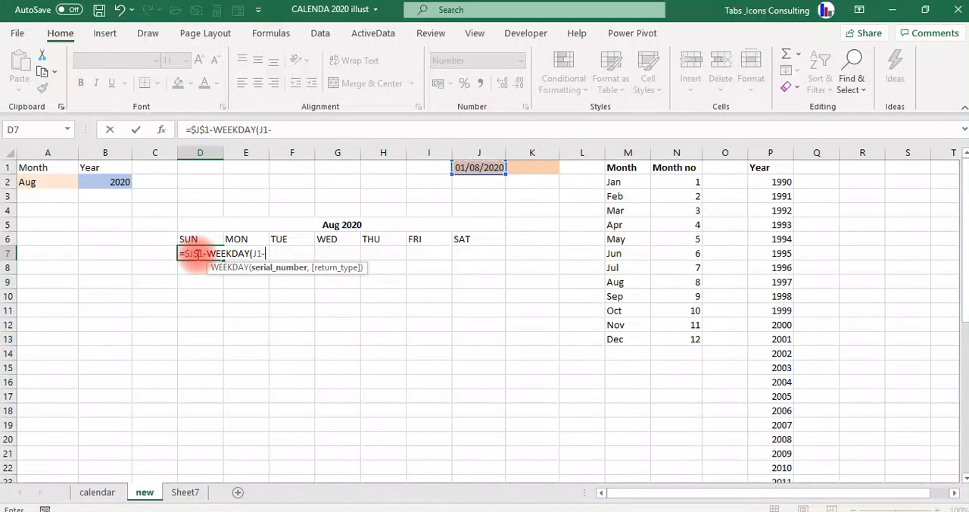
type(")")
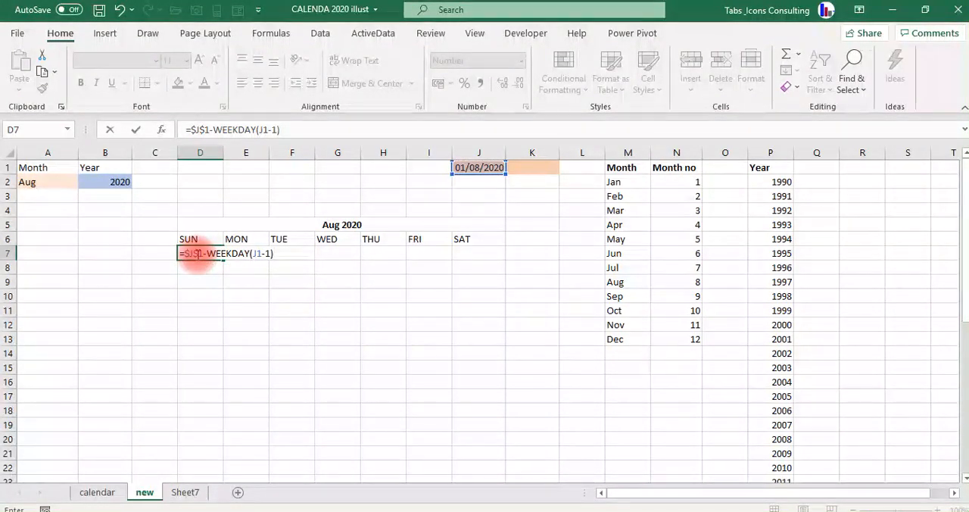
key("Return")
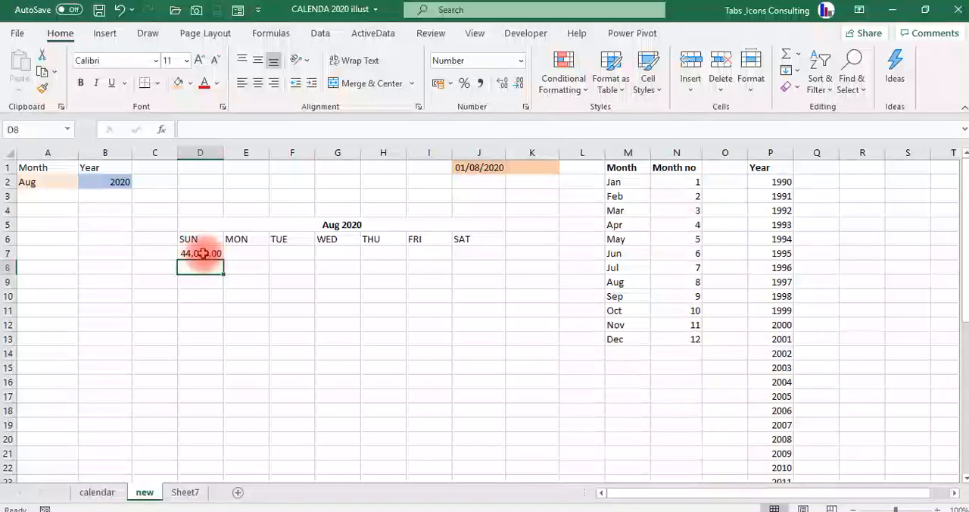
left_click(201, 253)
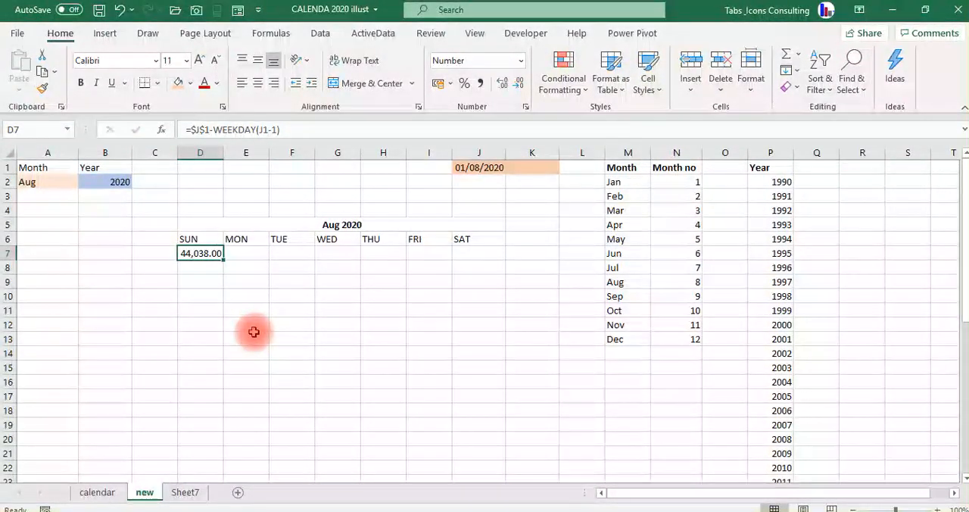
Fill the rest of the calendar grid, E7:J7 together with D8:J12, with =IF(D7<>"",D7+1,J6+1) entered relative to E7.
key("Down")
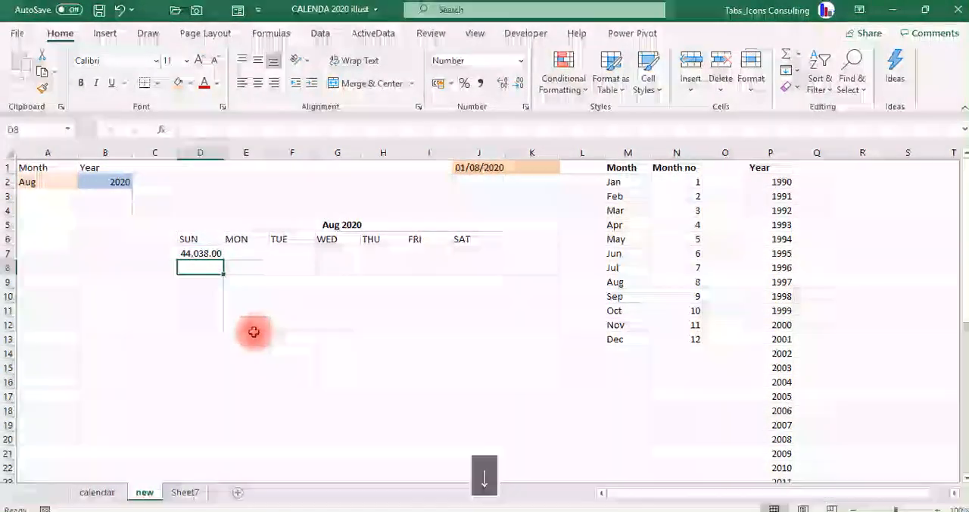
key("Up")
key("Down")
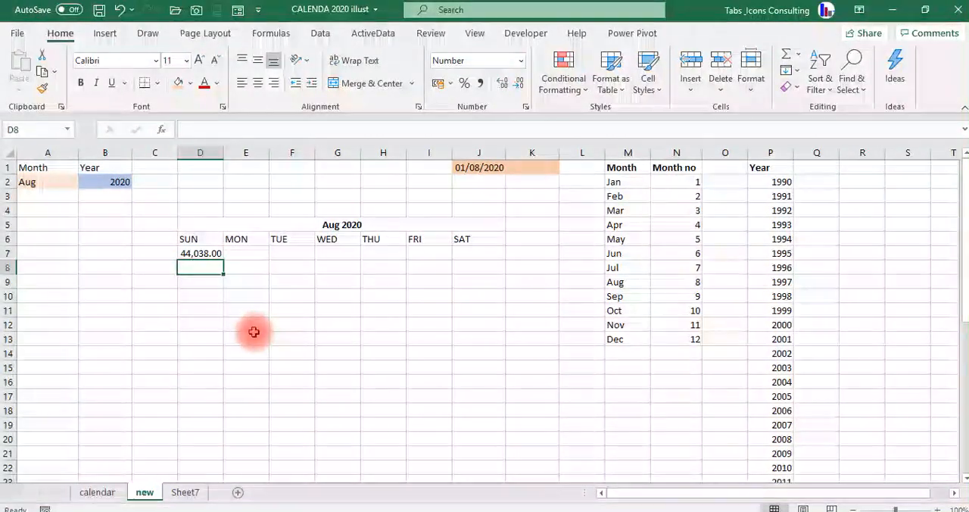
key("shift+Down")
key("shift+Down")
key("shift+Down")
key("Up")
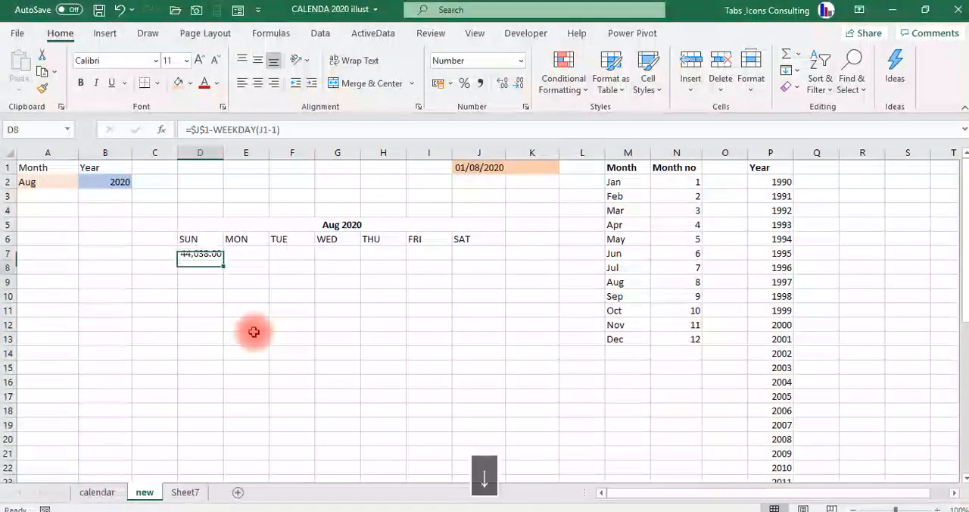
key("Down")
key("shift+Down")
key("shift+Down")
key("shift+Down")
key("shift+Down")
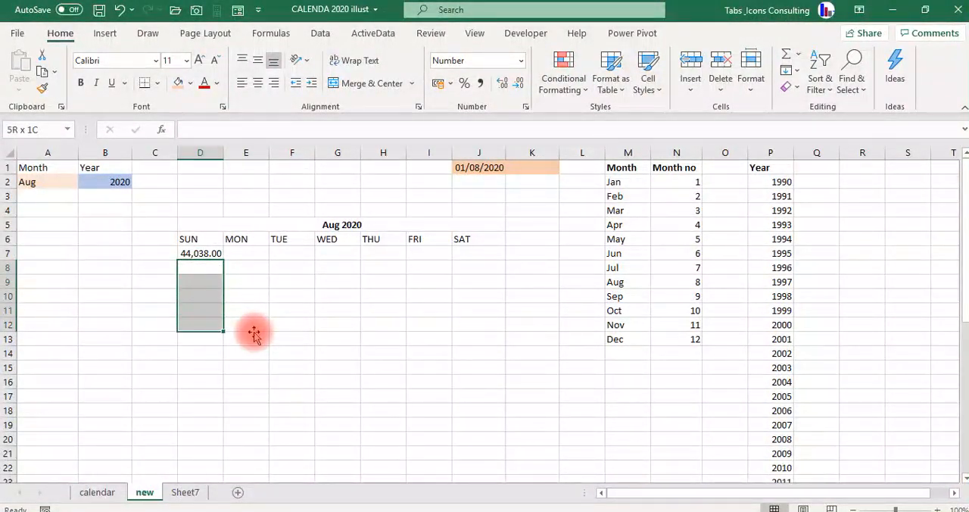
key("shift+Right")
key("shift+Right")
key("shift+Right")
key("shift+Right")
key("shift+Right")
key("shift+Right")
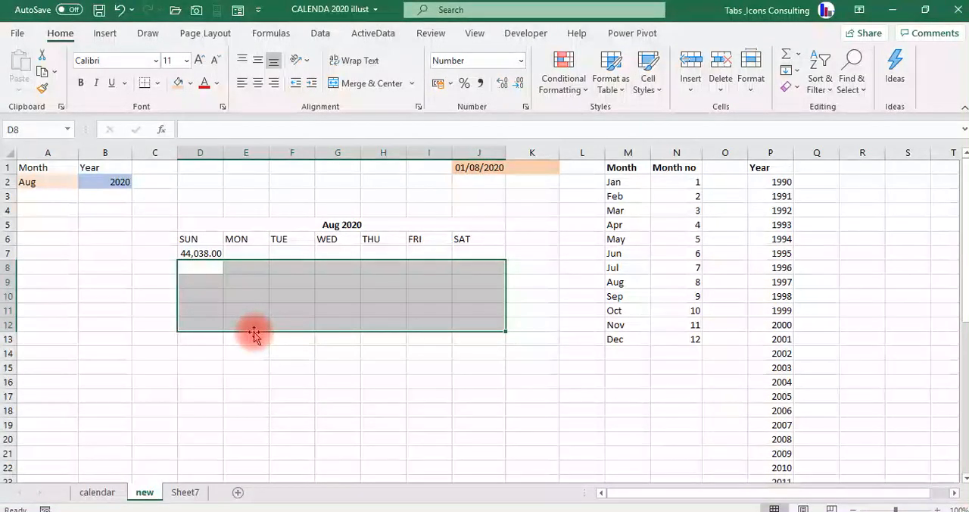
left_click(240, 252)
key("shift+Right")
key("shift+Right")
key("shift+Right")
key("shift+Right")
key("shift+Right")
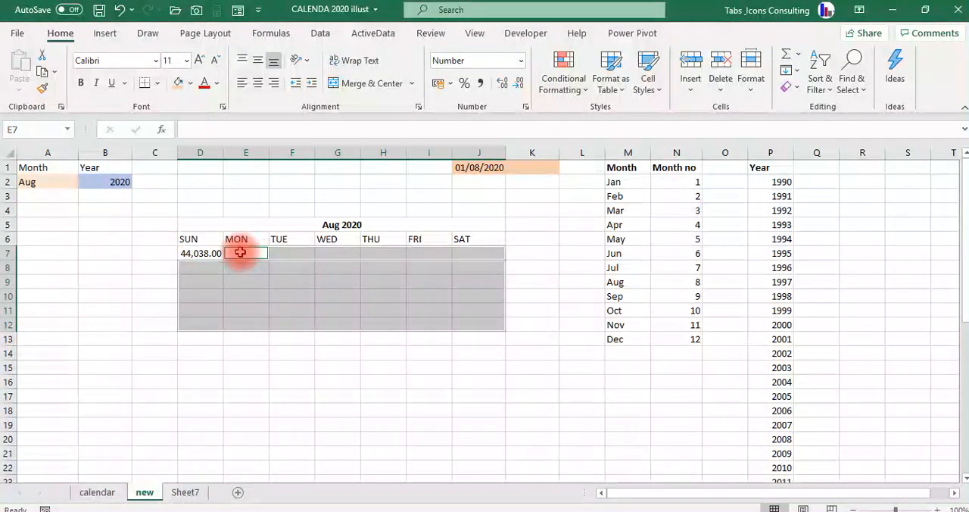
type("=IF")
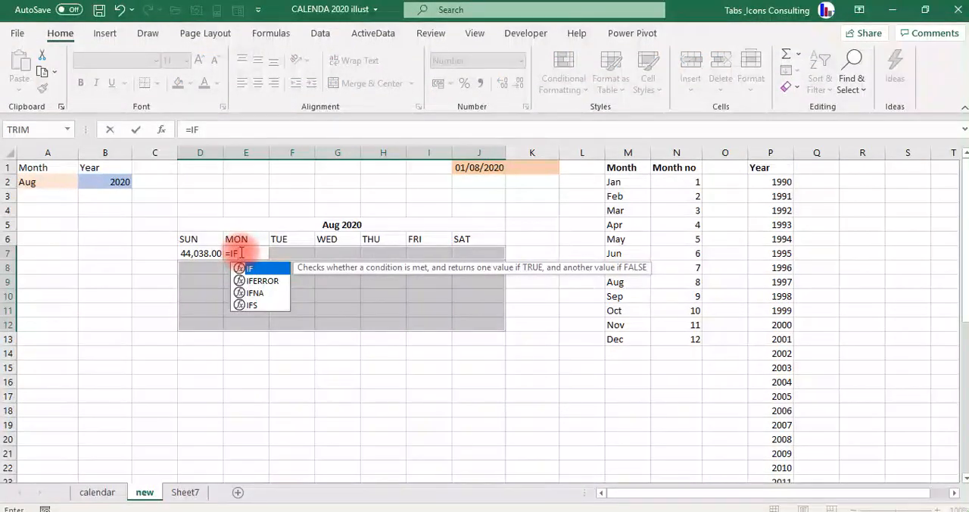
key("Tab")
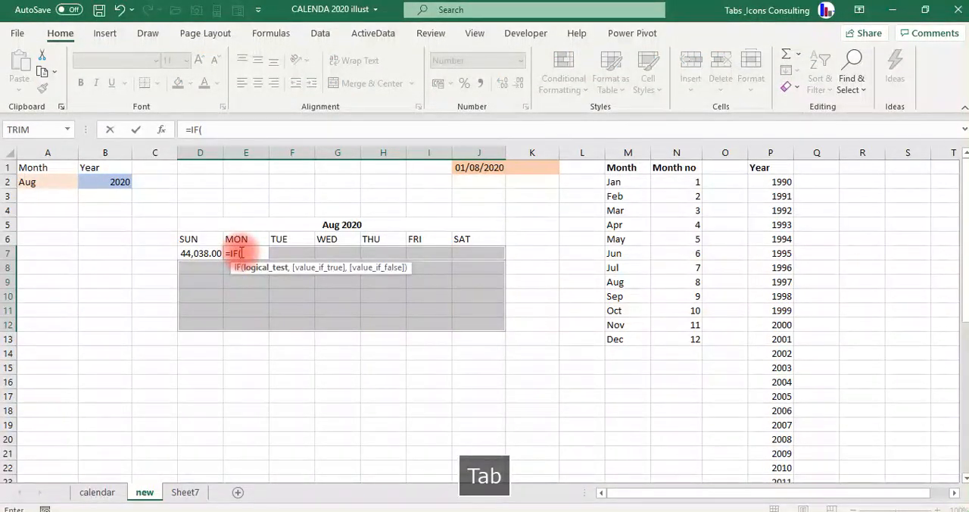
left_click(202, 253)
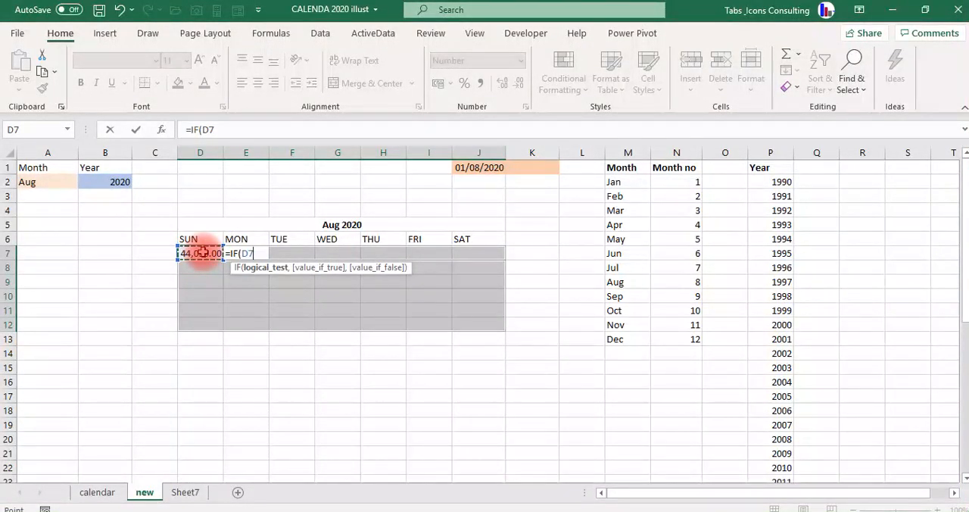
type("<")
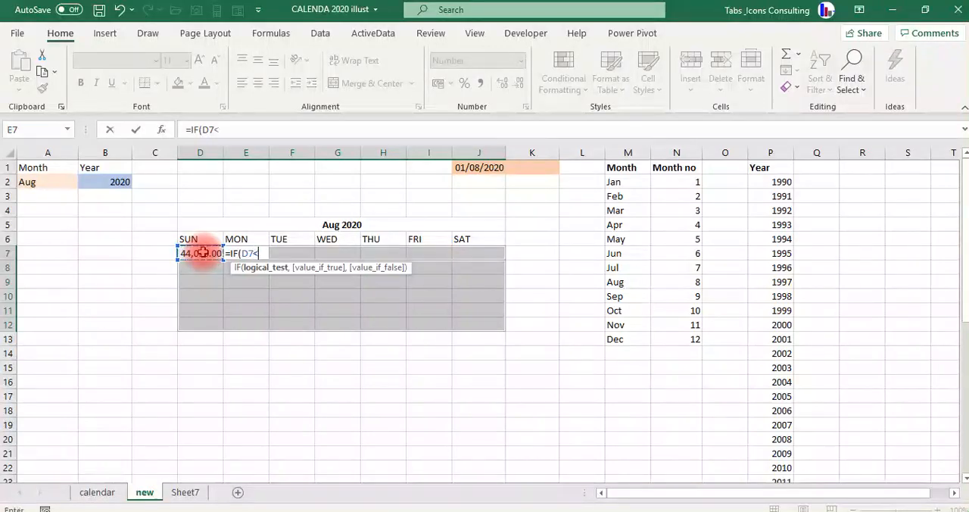
type(">\"\"")
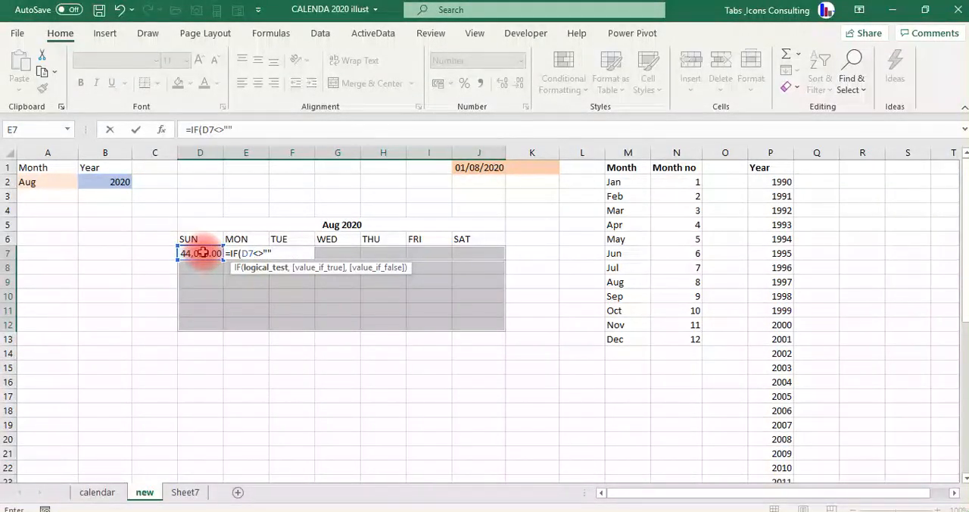
type(",")
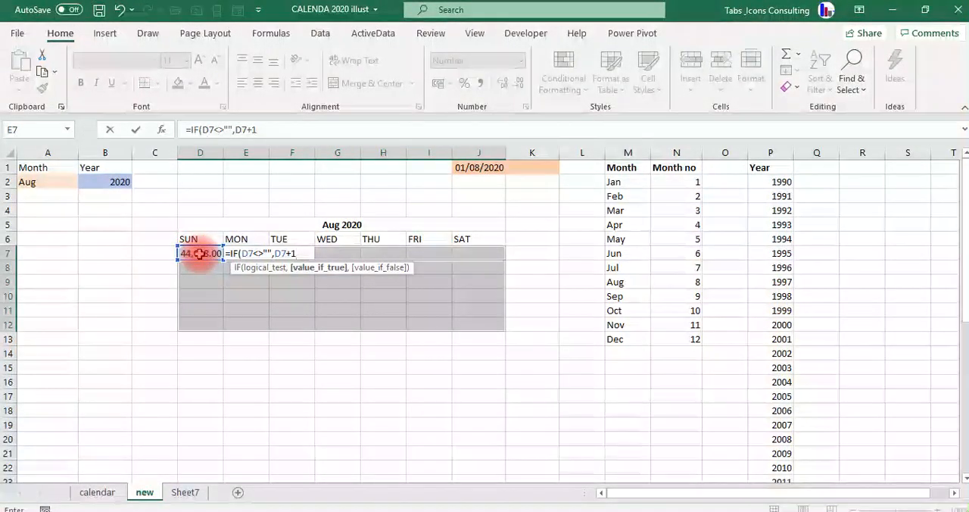
type(",")
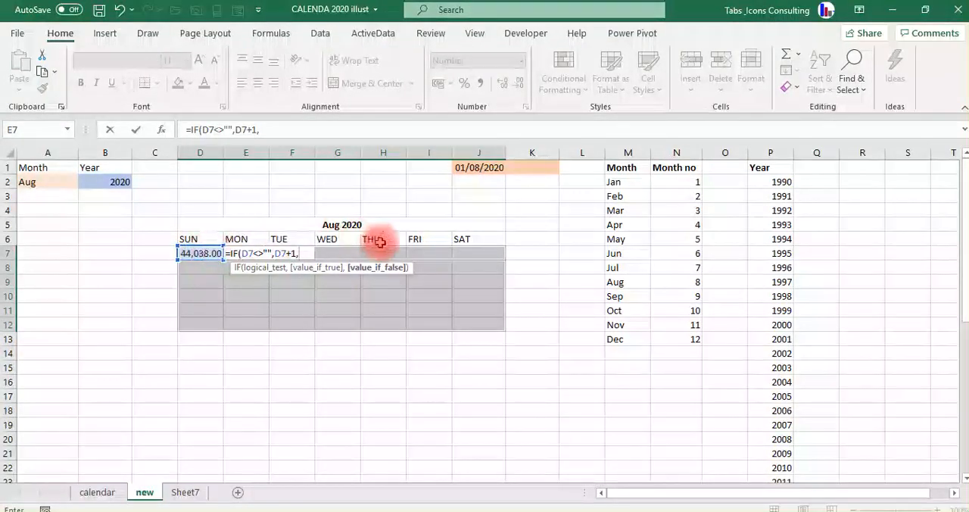
left_click(471, 237)
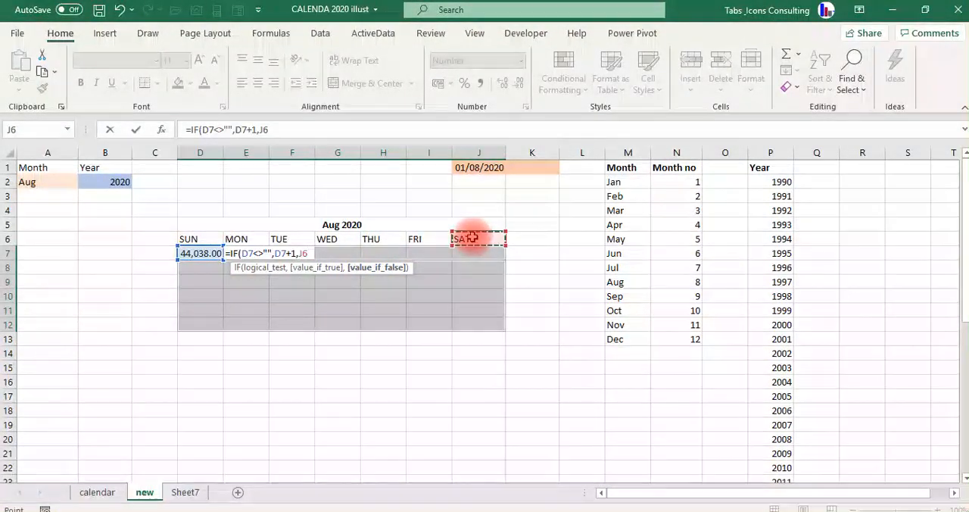
type("+1")
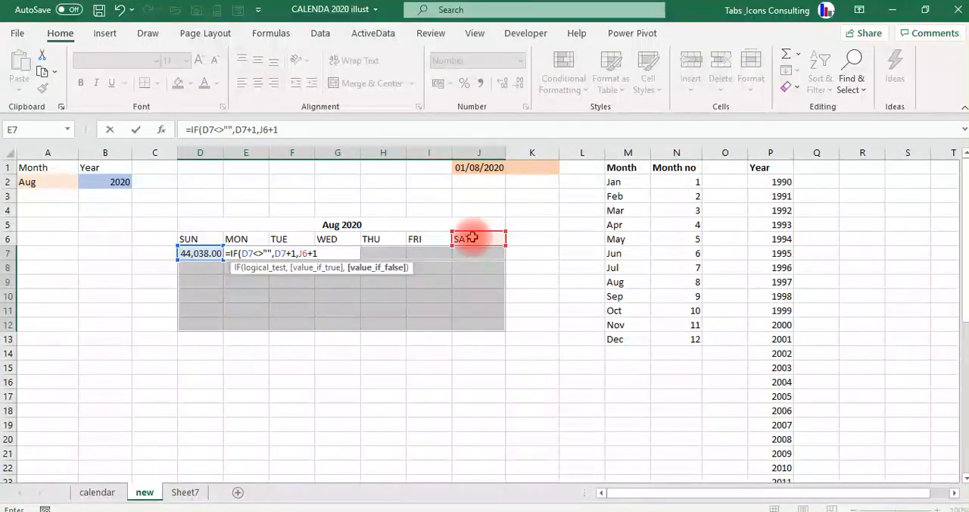
type(")")
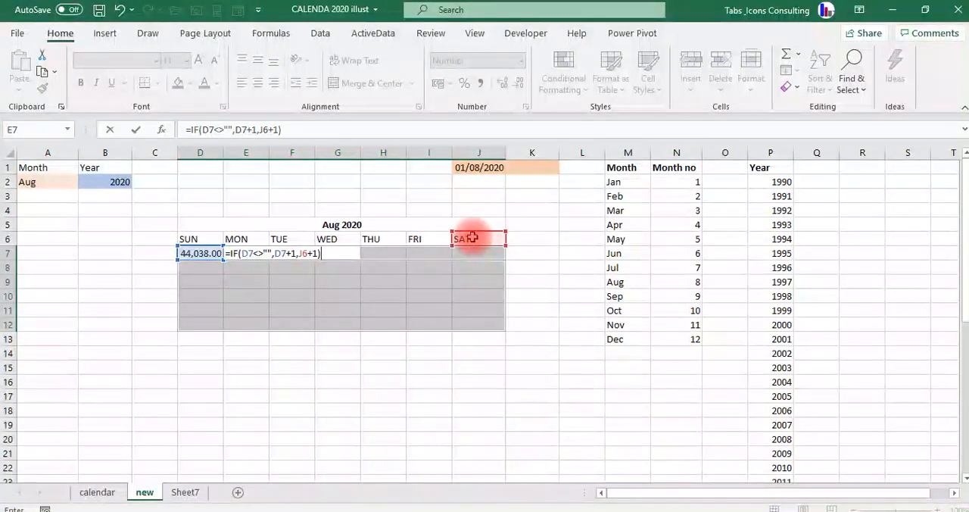
key("ctrl+Return")
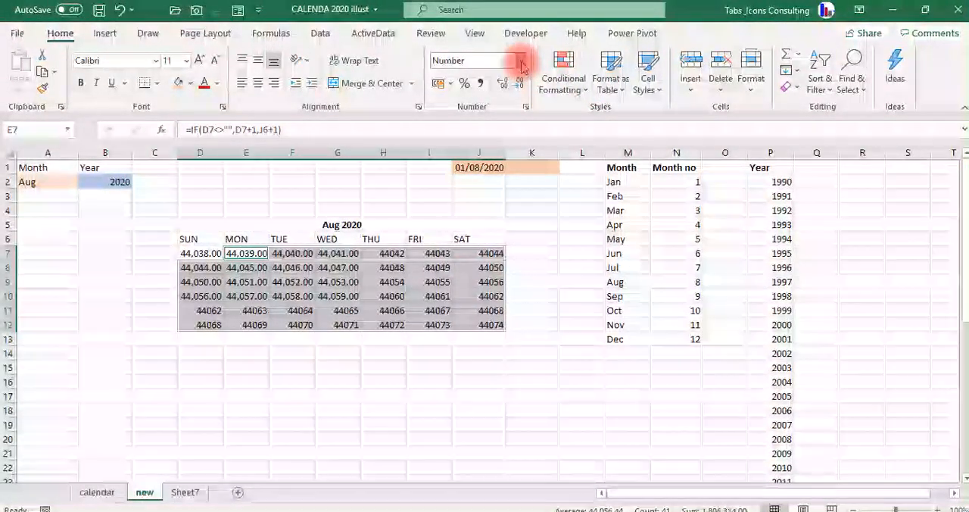
Apply the Date number format to the calendar grid, including the first Sunday cell D7.
left_click(520, 67)
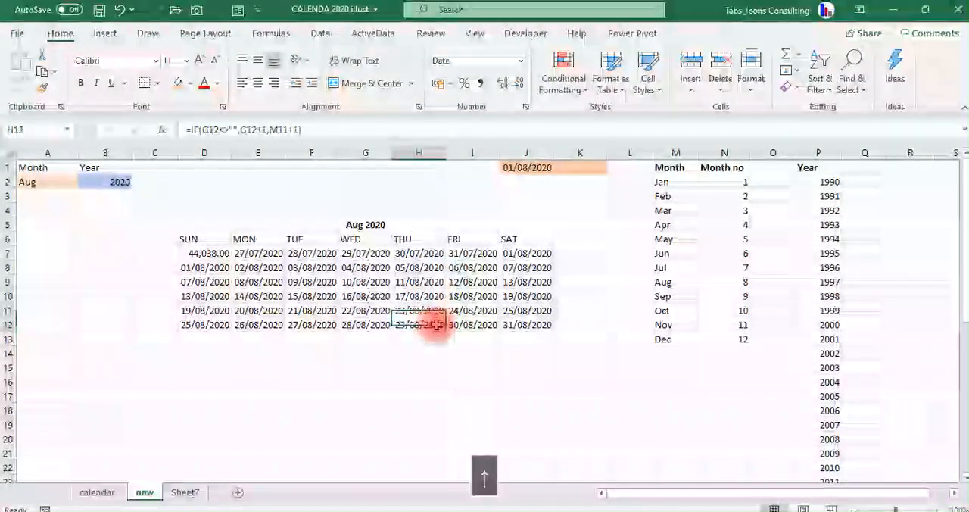
key("Left")
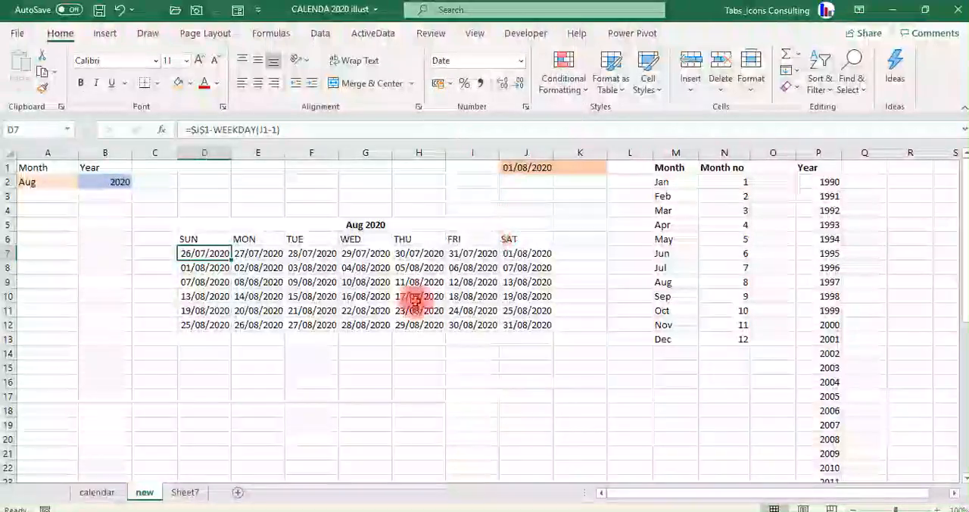
left_click(346, 358)
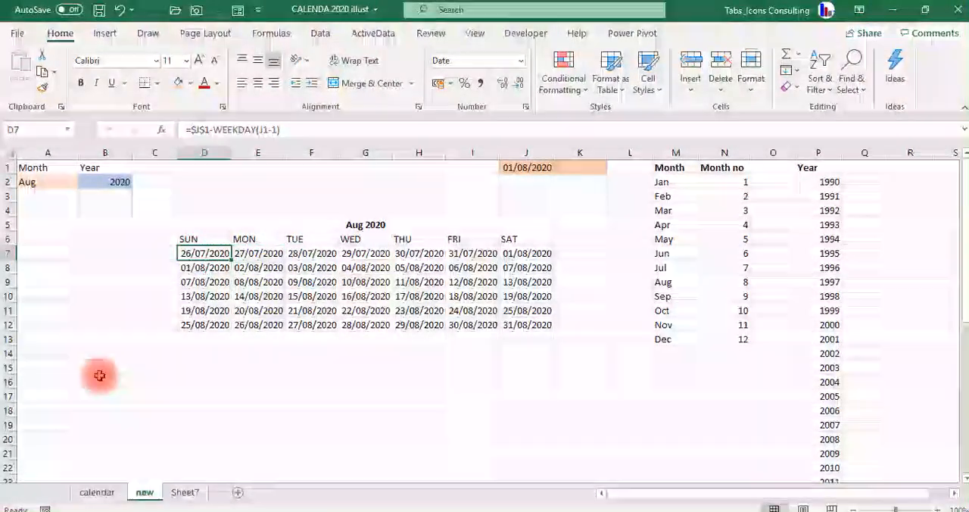
Apply the custom number format dd to the calendar grid D7:J12 so the cells show day numbers only.
key("ctrl+shift+Down")
key("ctrl+shift+Right")
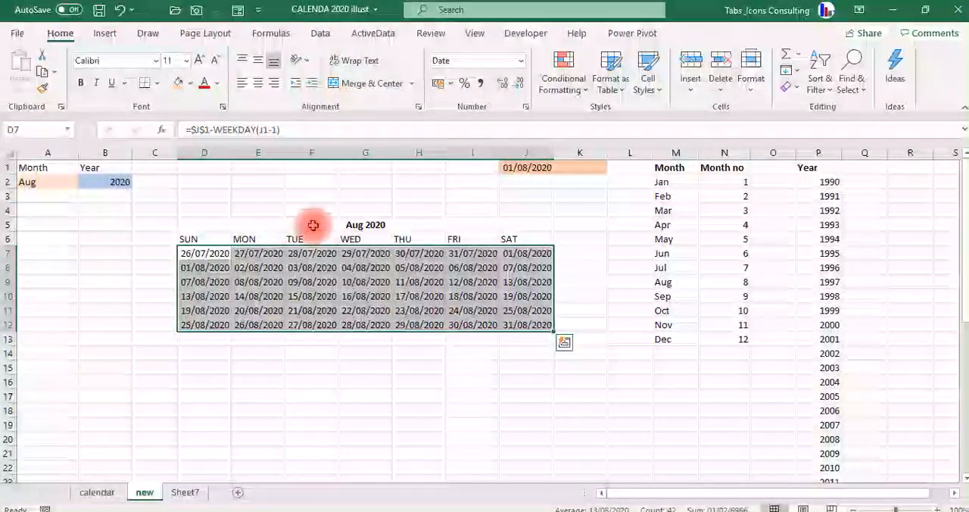
left_click(523, 107)
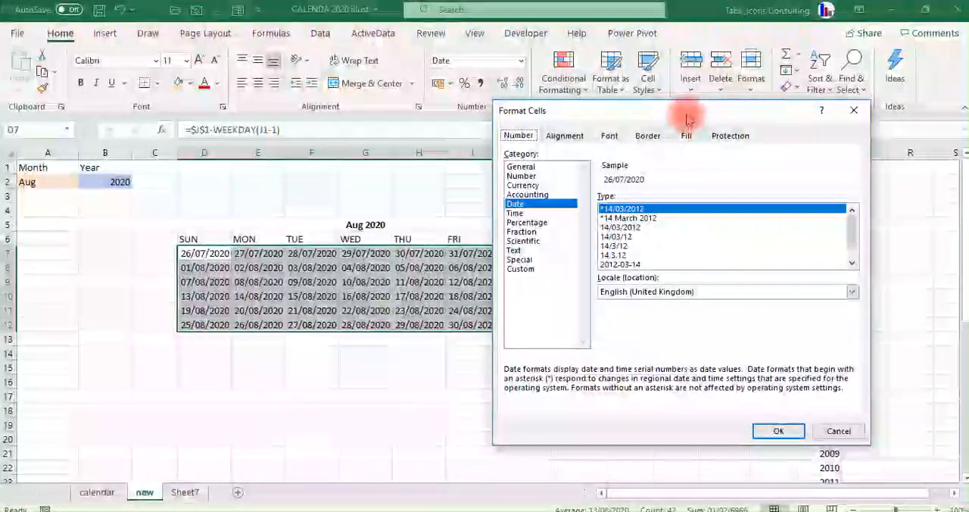
left_click_drag(688, 119, 748, 116)
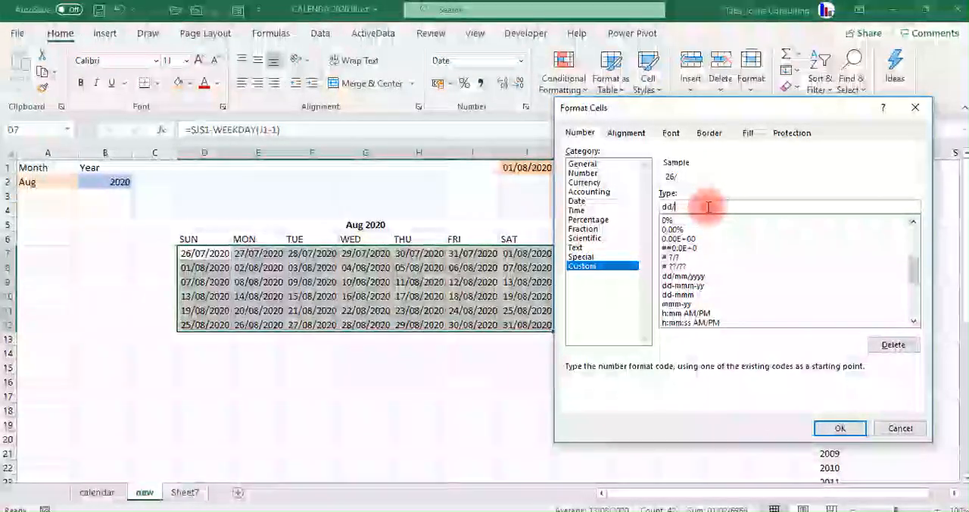
left_click(833, 427)
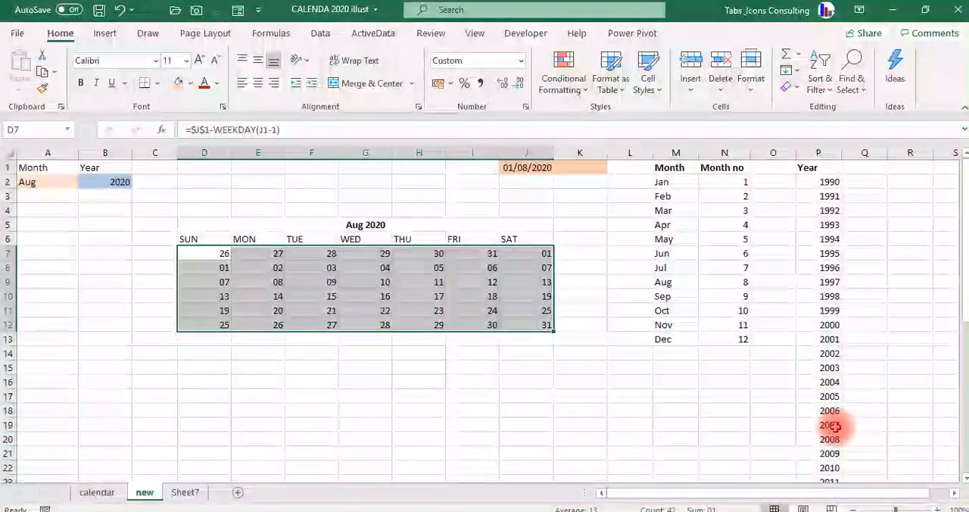
key("Down")
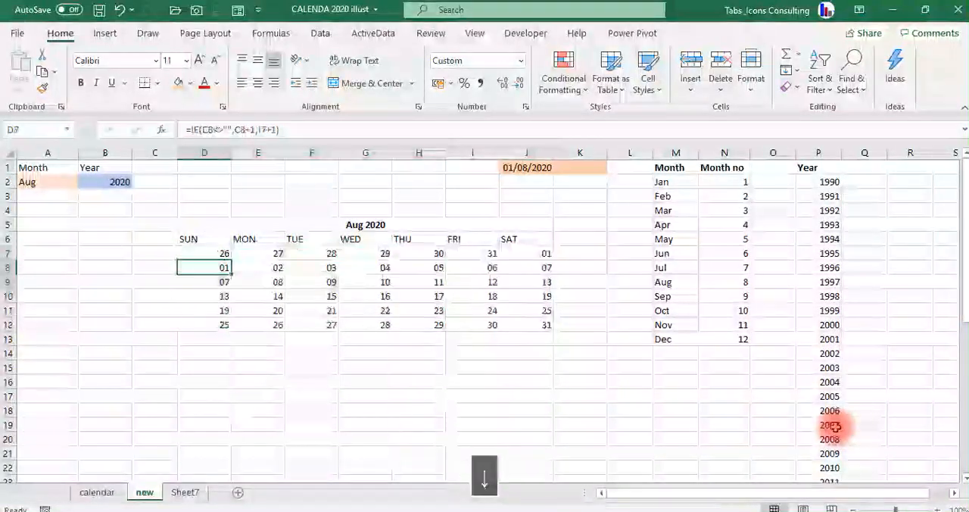
Format the calendar day grid D7:J12 in Arial Black at font size 16.
key("Up")
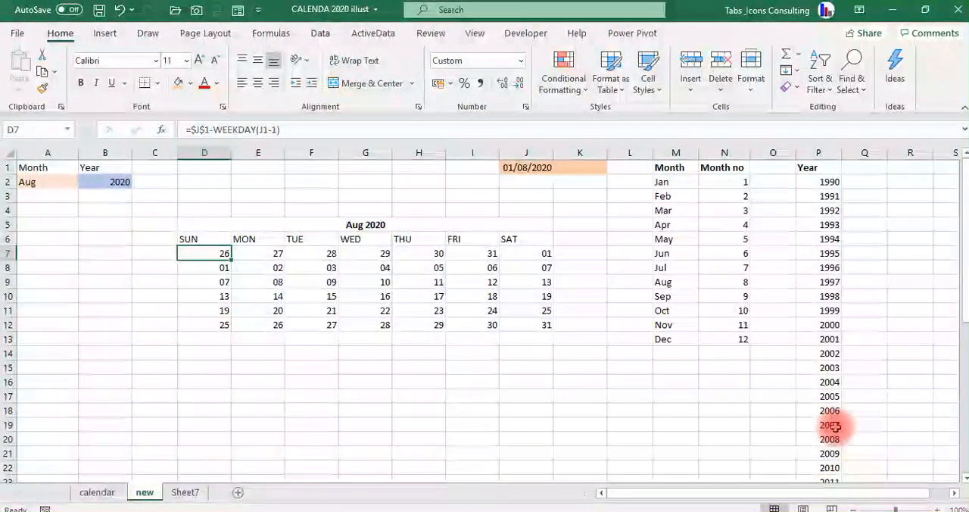
key("Up")
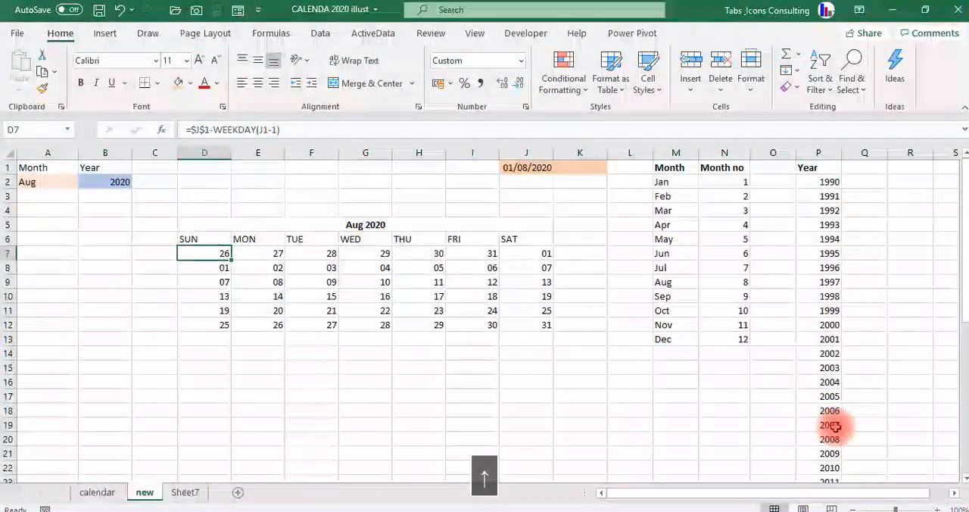
key("Up")
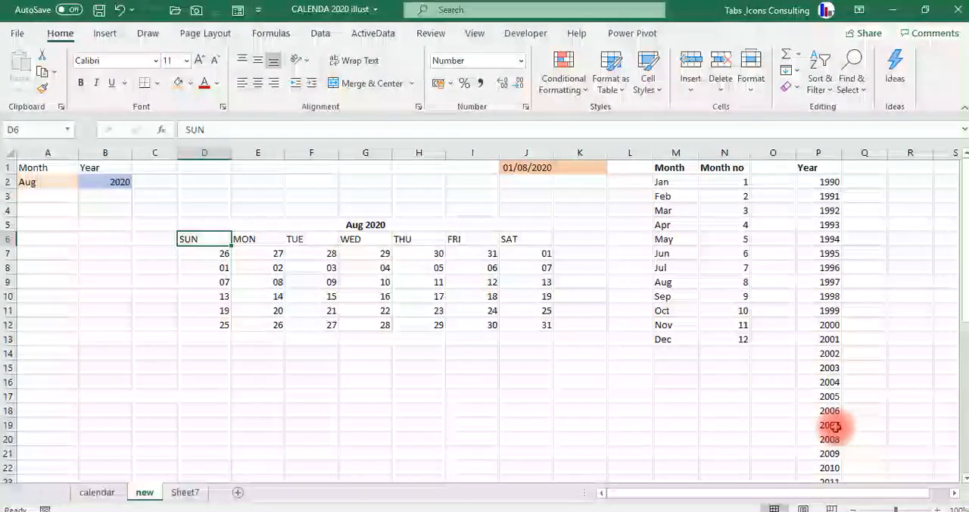
key("Down")
key("ctrl+shift+Right")
key("ctrl+shift+Down")
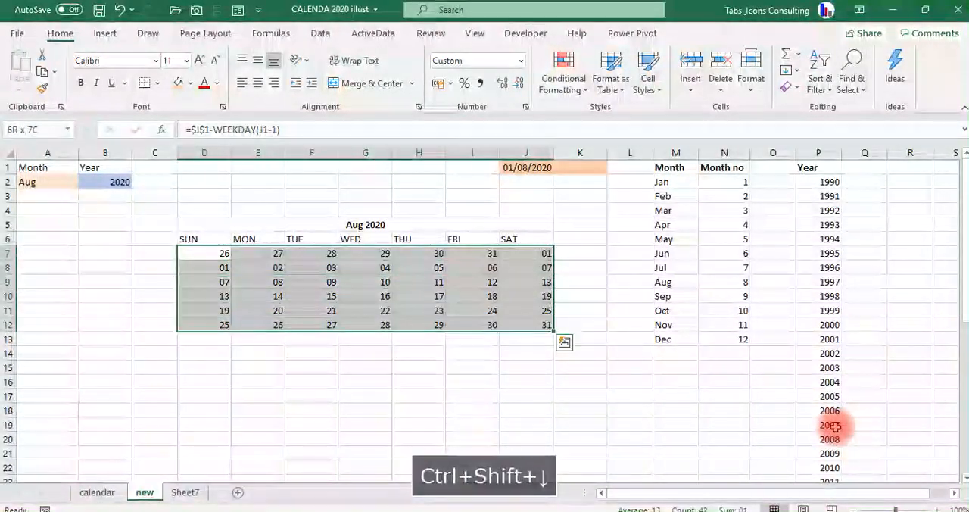
left_click(155, 62)
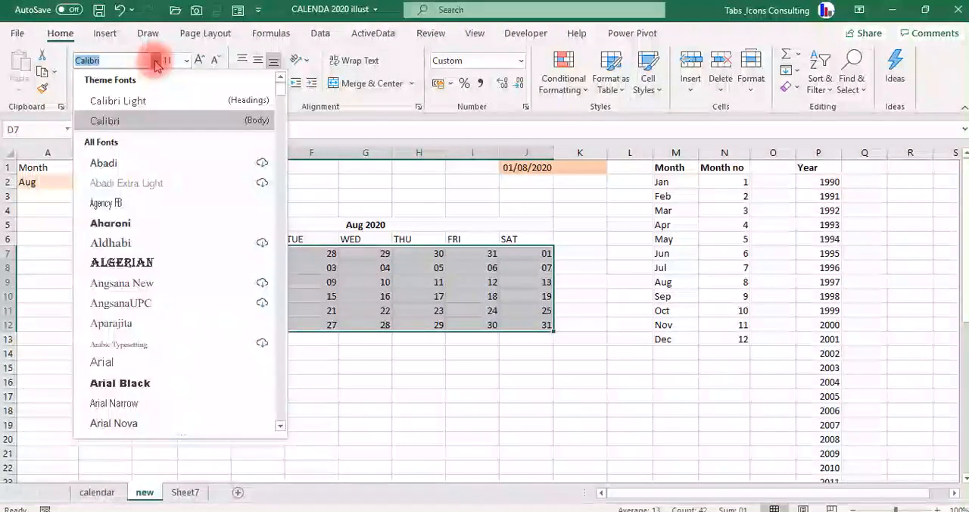
left_click(146, 381)
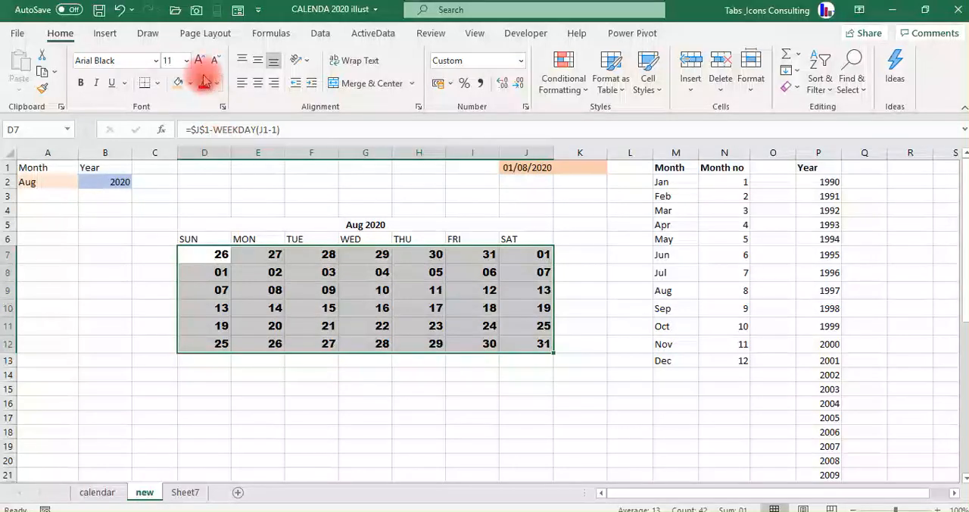
left_click(199, 60)
left_click(198, 60)
left_click(199, 60)
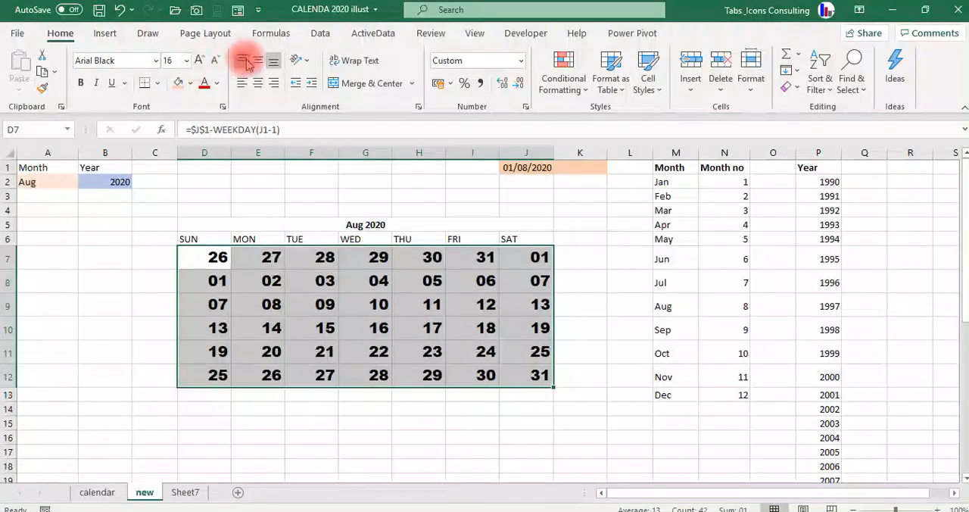
Make the weekday headers SUN to SAT in row 6 bold at font size 18.
left_click(187, 239)
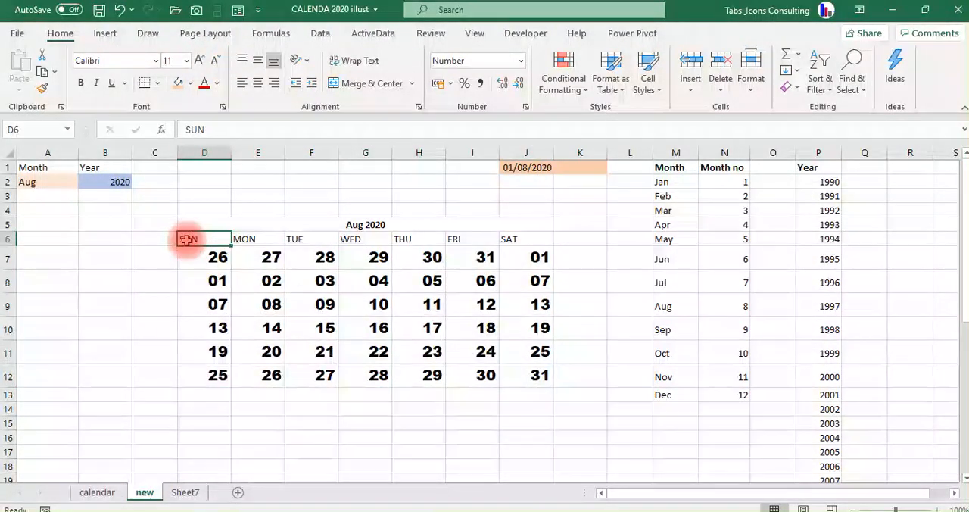
key("ctrl+shift+Right")
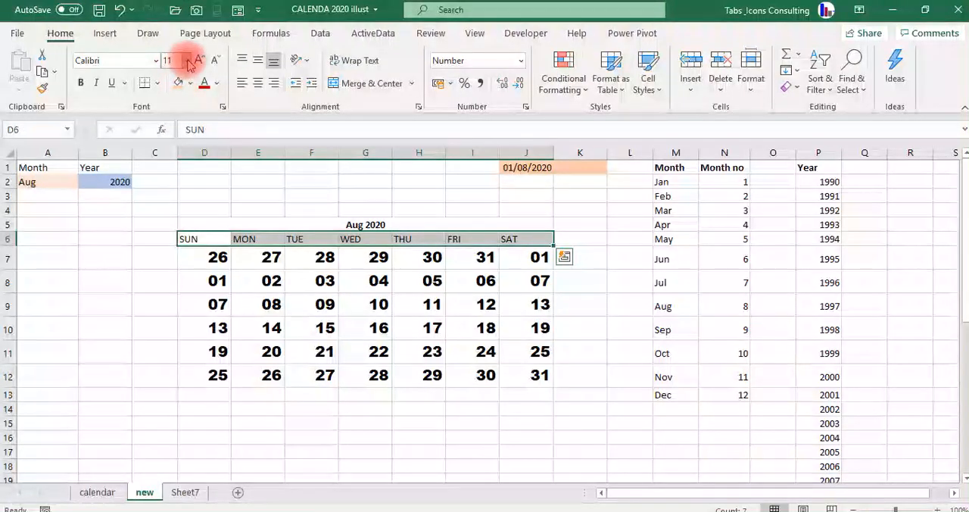
left_click(197, 60)
left_click(197, 60)
left_click(196, 60)
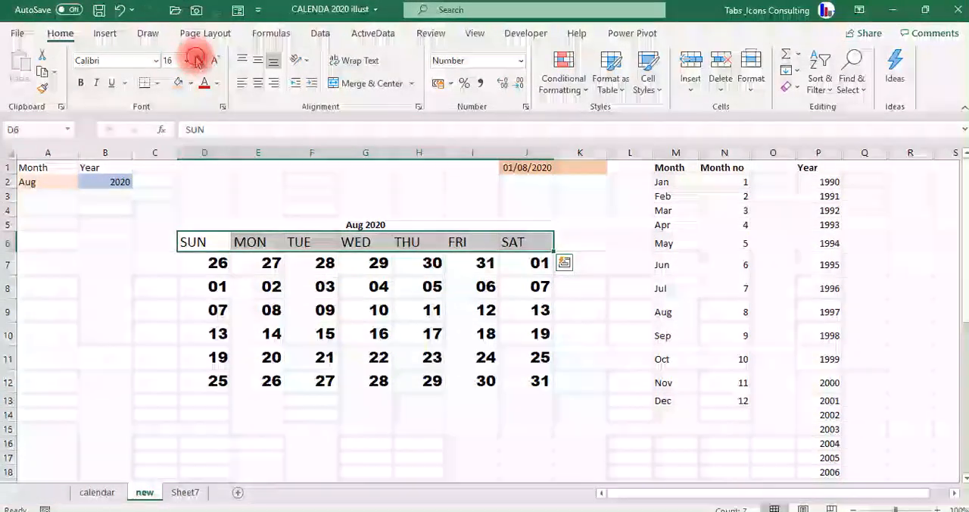
left_click(197, 60)
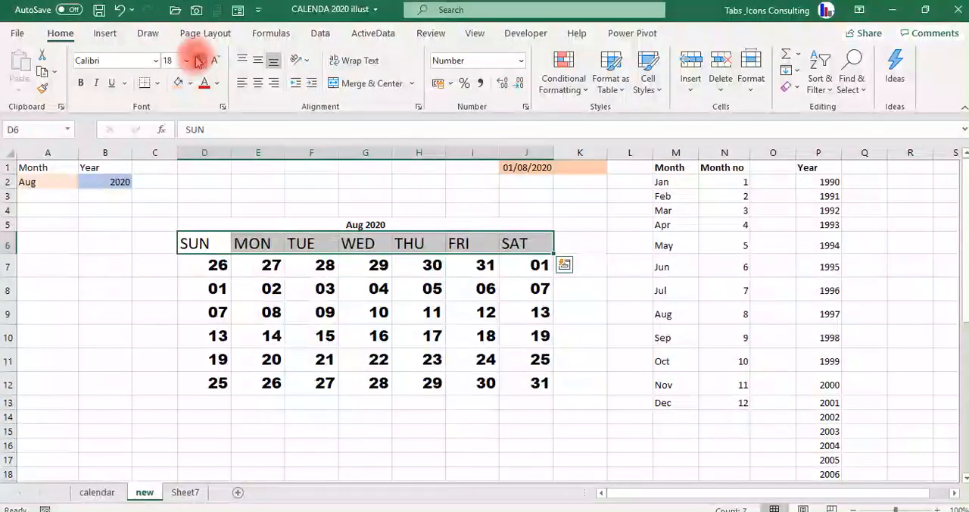
left_click(80, 82)
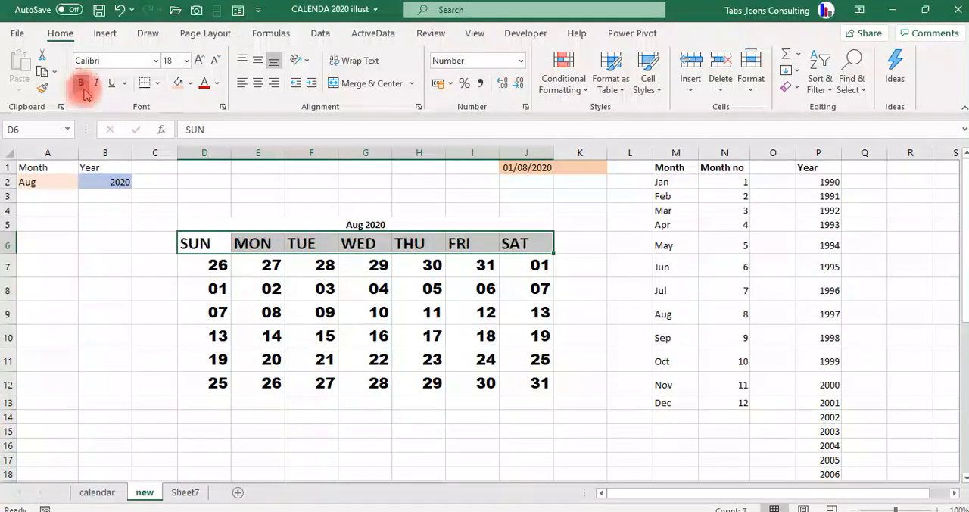
Increase the font size of the month-and-year title in D5 to 20.
left_click(205, 224)
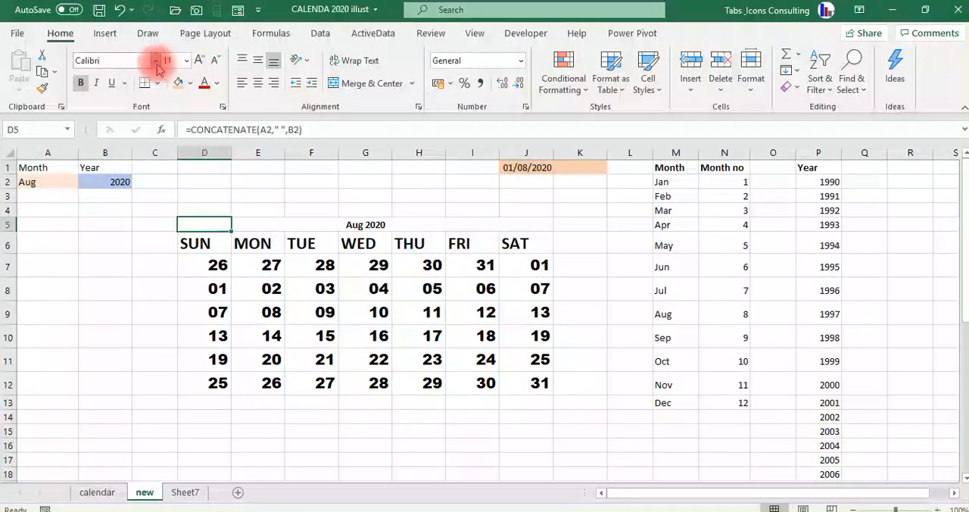
left_click(198, 60)
left_click(198, 60)
left_click(198, 60)
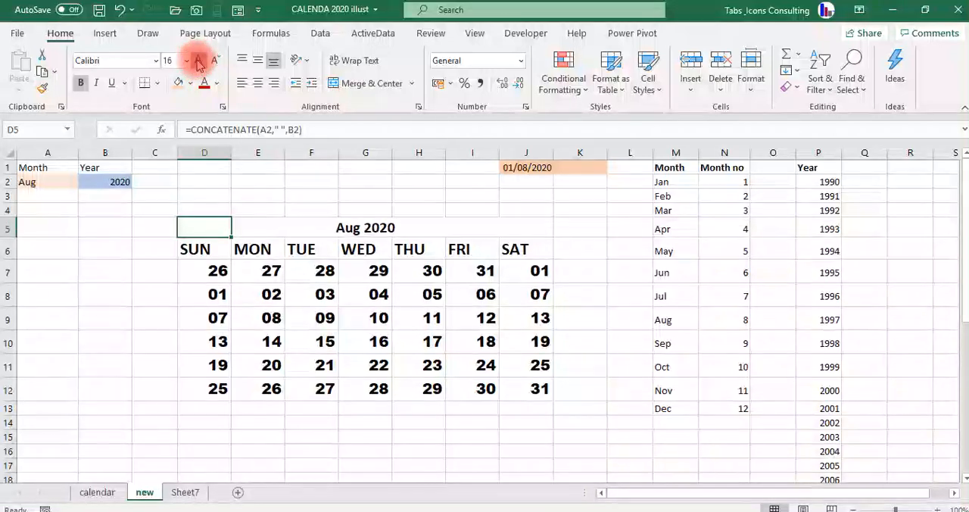
left_click(198, 60)
left_click(198, 60)
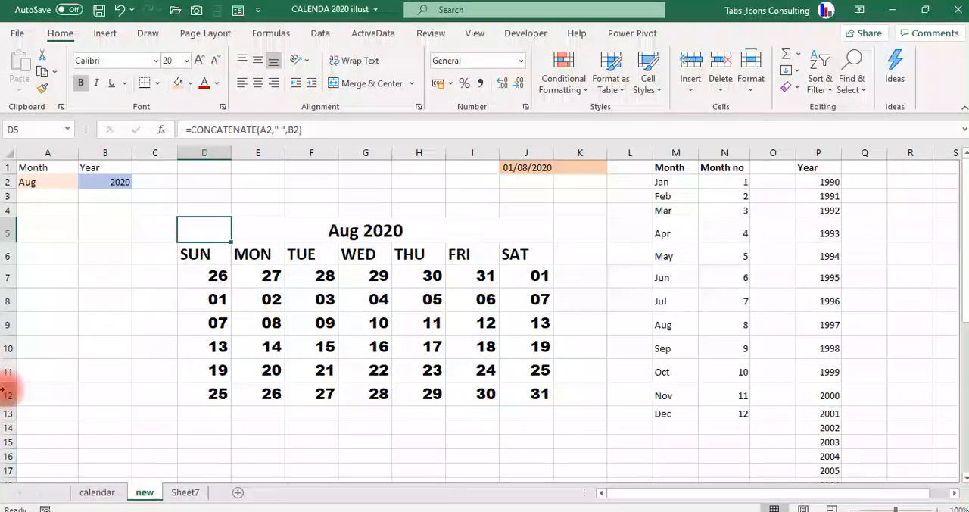
Fill the title row D5:J5 above the weekday headers with light orange.
key("shift+Right")
key("shift+Right")
key("shift+Right")
key("shift+Right")
key("shift+Right")
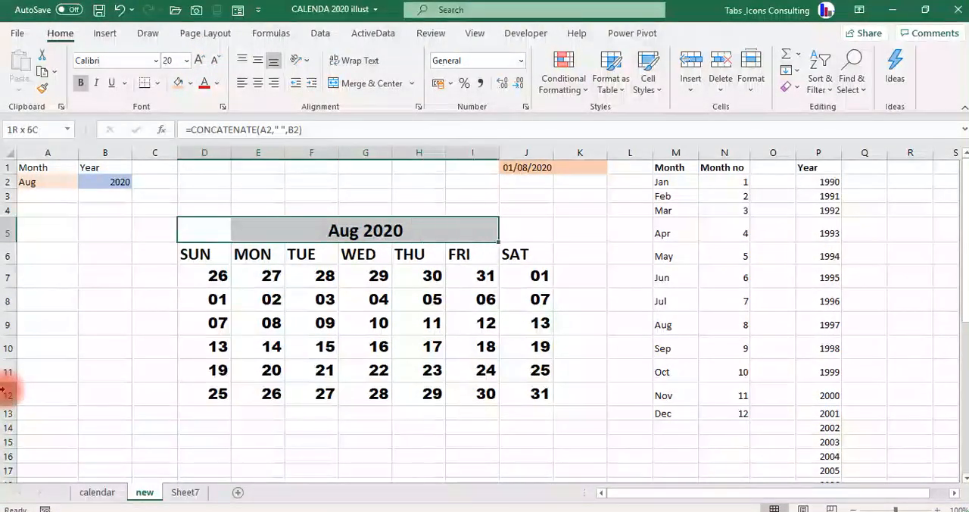
key("shift+Right")
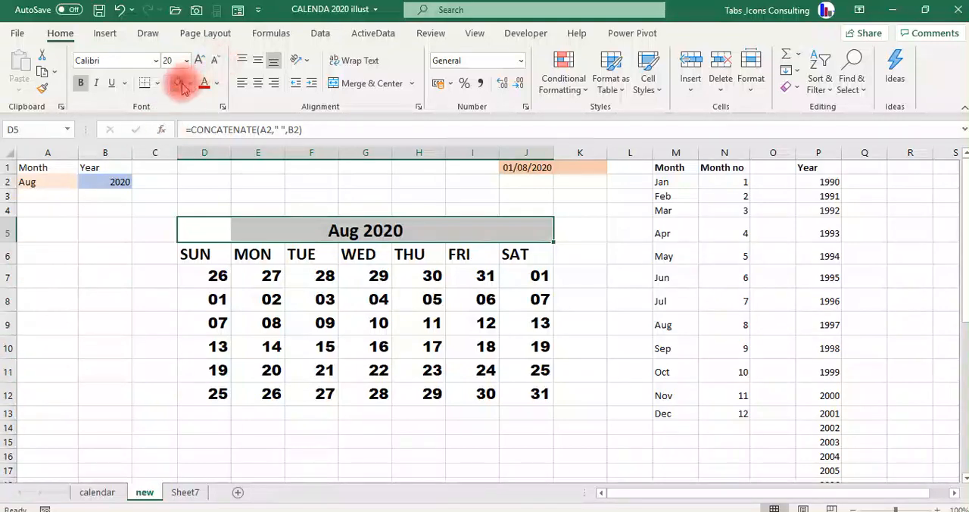
left_click(180, 84)
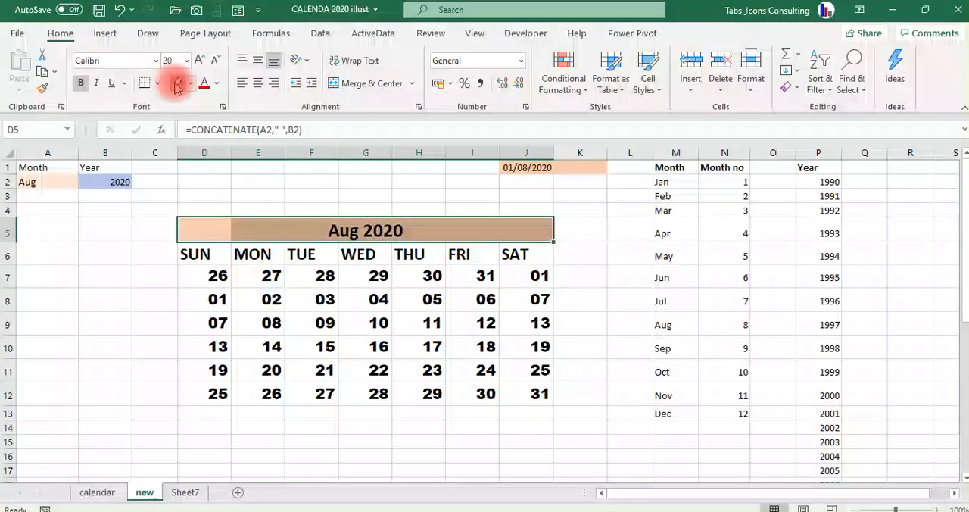
left_click(168, 278)
key("Right")
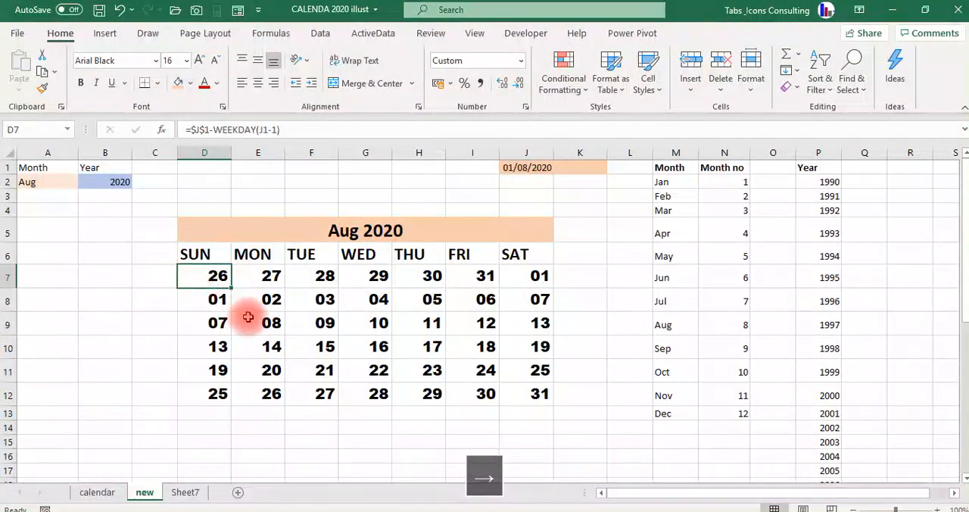
Set the month selection in A2 to Jun and check the first date cell of the grid.
left_click(57, 182)
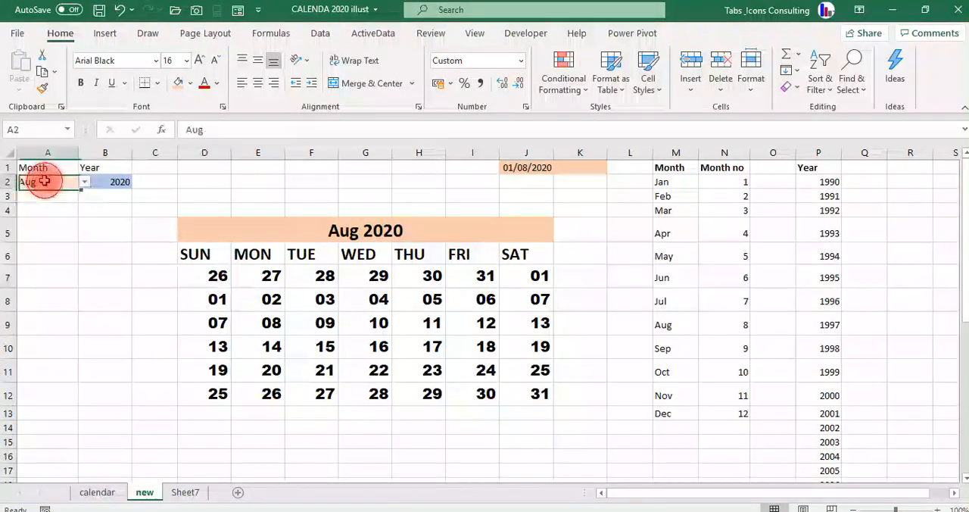
left_click(84, 181)
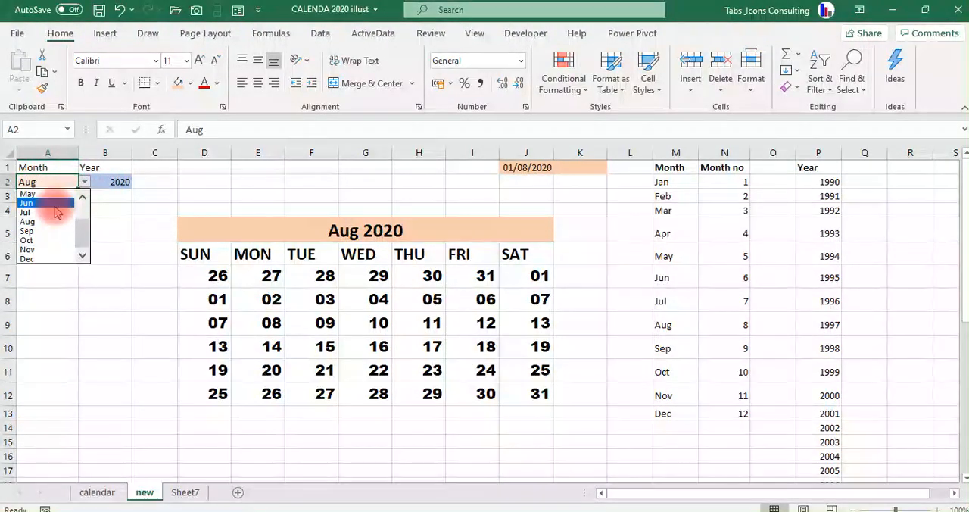
left_click(55, 206)
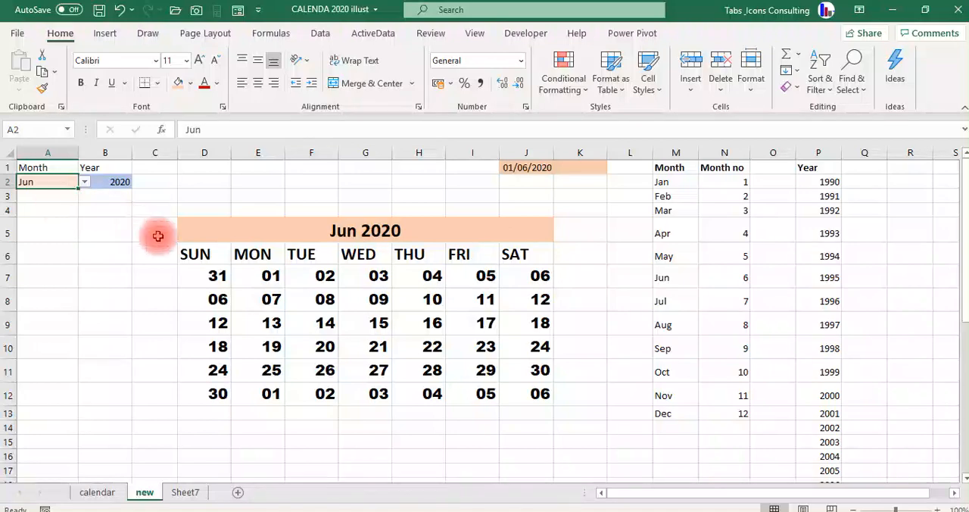
left_click(208, 277)
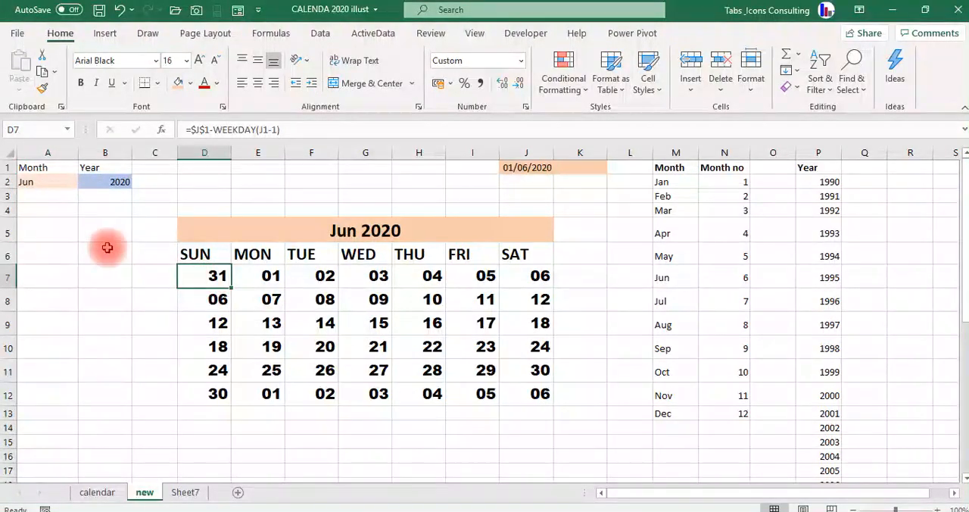
Set the month selection in A2 to Sep.
left_click(61, 182)
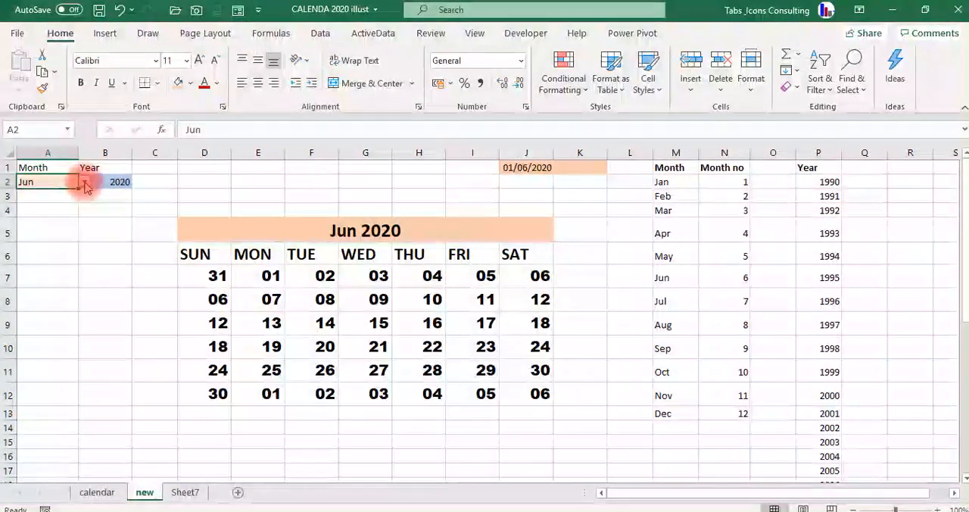
left_click(84, 183)
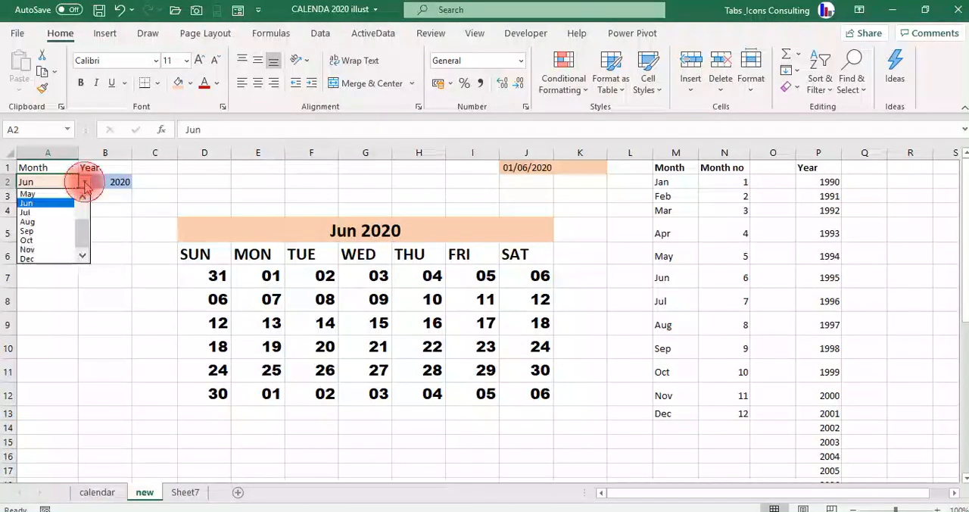
left_click(61, 230)
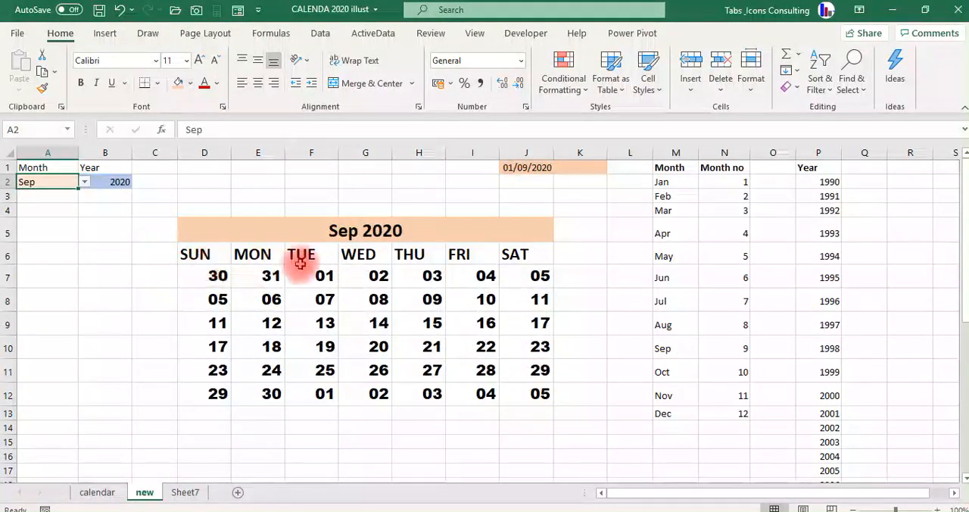
Examine the first and last rows of the September grid for dates belonging to the neighbouring months.
left_click(218, 277)
key("Right")
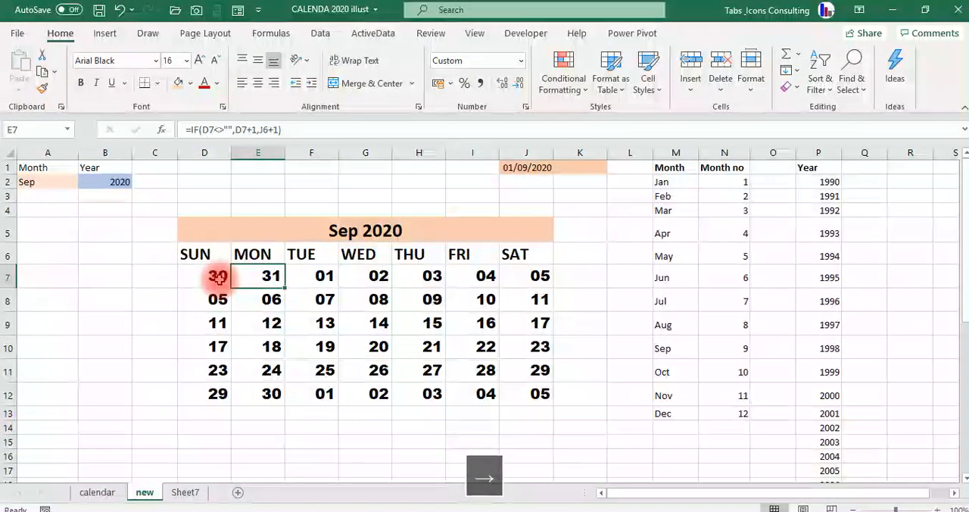
key("Down")
key("Down")
key("Down")
key("Down")
key("Down")
key("Right")
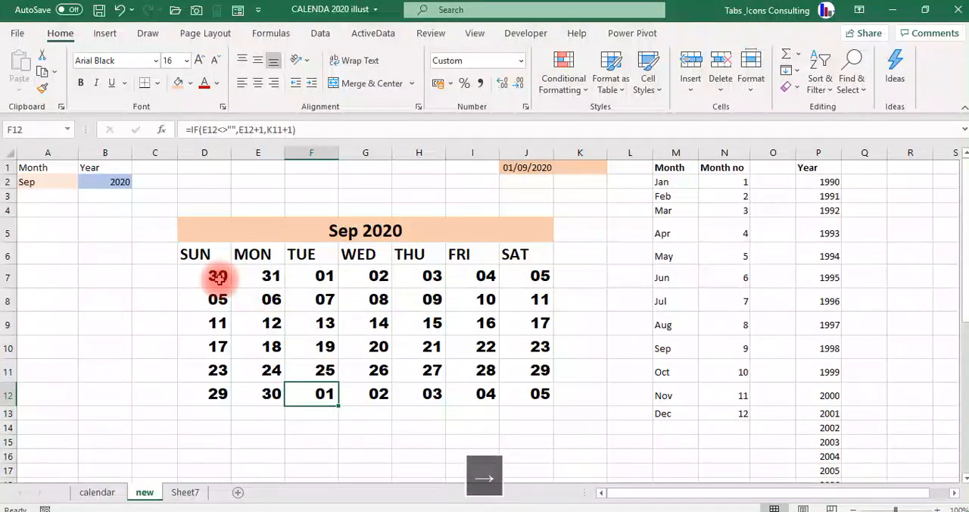
key("Right")
key("Right")
key("Right")
key("Right")
key("Left")
key("Left")
key("Left")
key("Left")
key("Left")
key("Left")
key("Up")
key("Up")
key("Up")
key("Up")
key("Up")
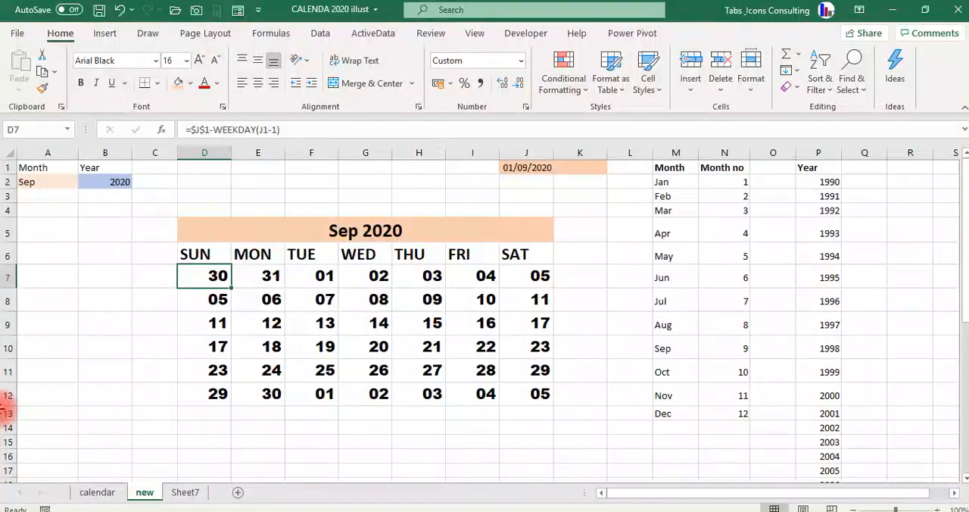
Start a new formula-based conditional formatting rule for the date grid D7:J12.
key("ctrl+shift+Down")
key("ctrl+shift+Right")
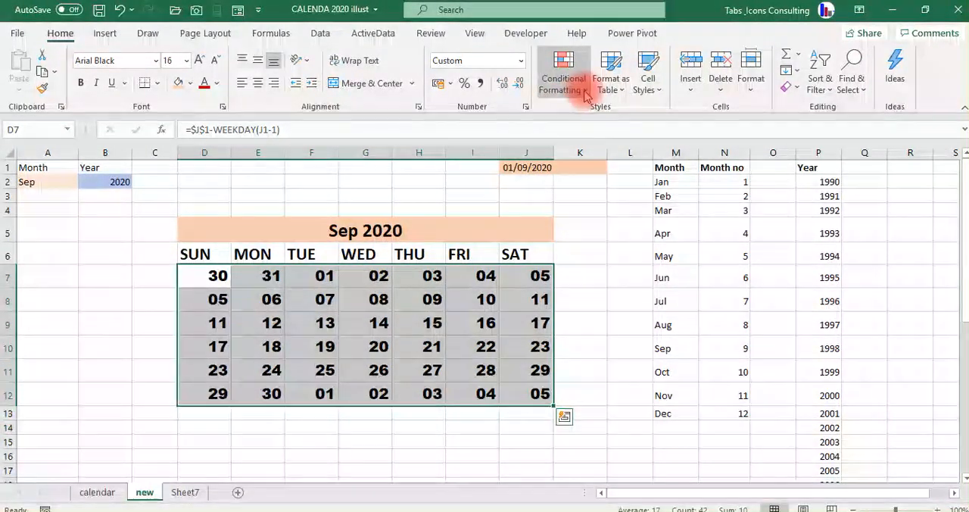
left_click(571, 83)
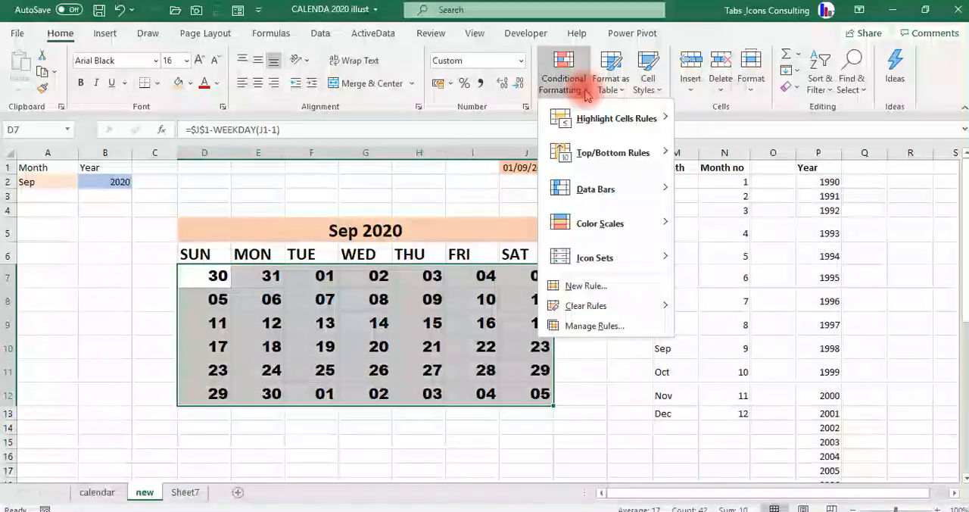
left_click(591, 284)
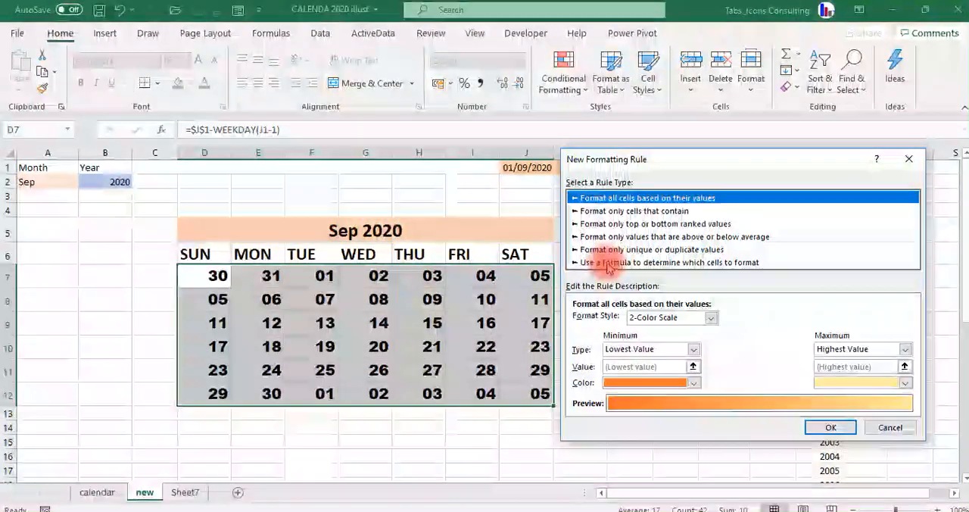
left_click(651, 263)
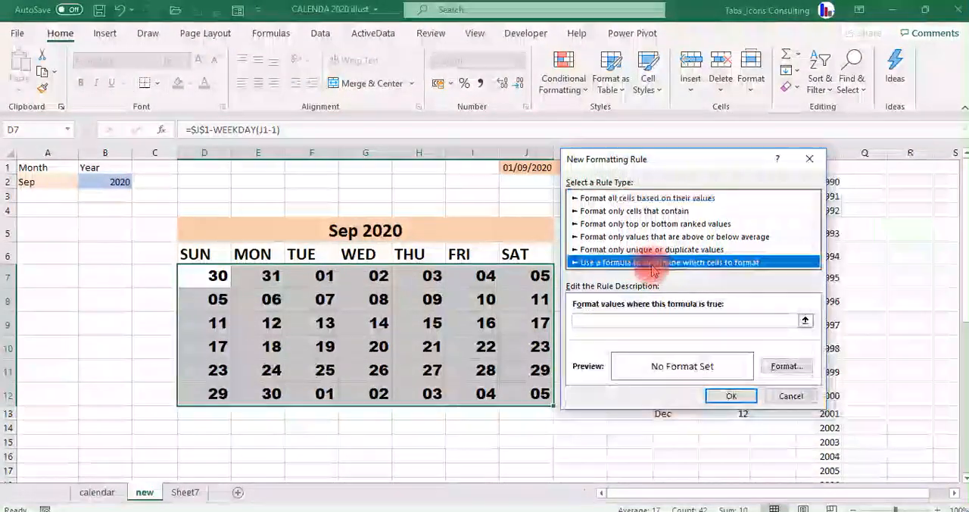
left_click(586, 322)
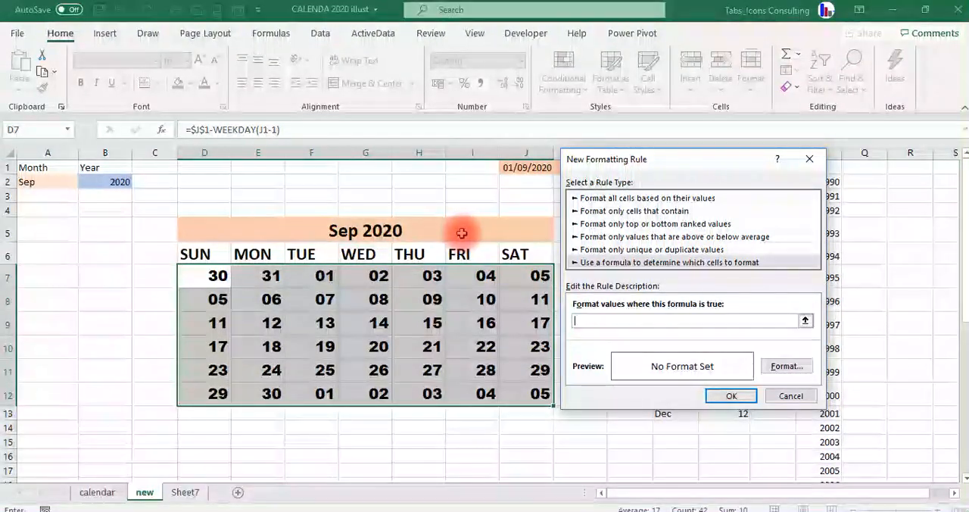
Enter the rule formula =MONTH(D7)<>MONTH($J$1) to target dates outside the chosen month.
type("=MO")
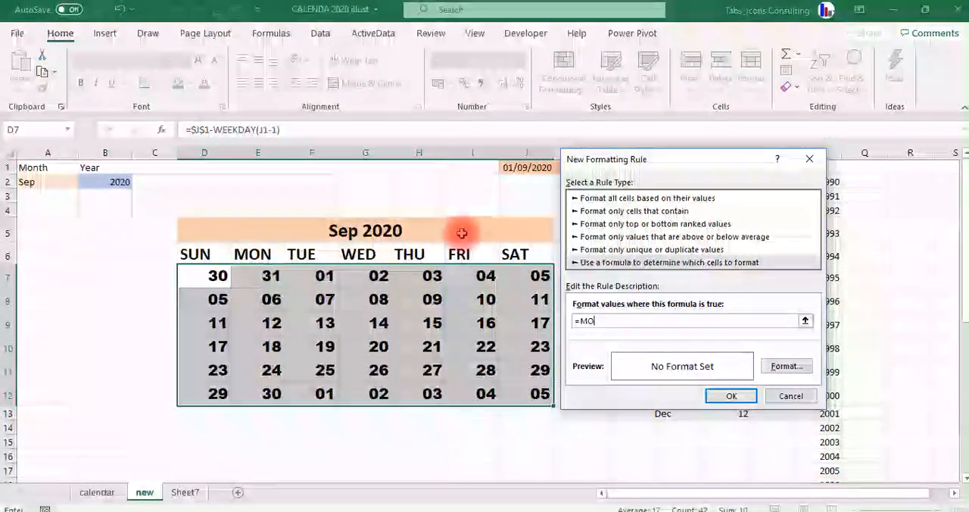
type("NTH")
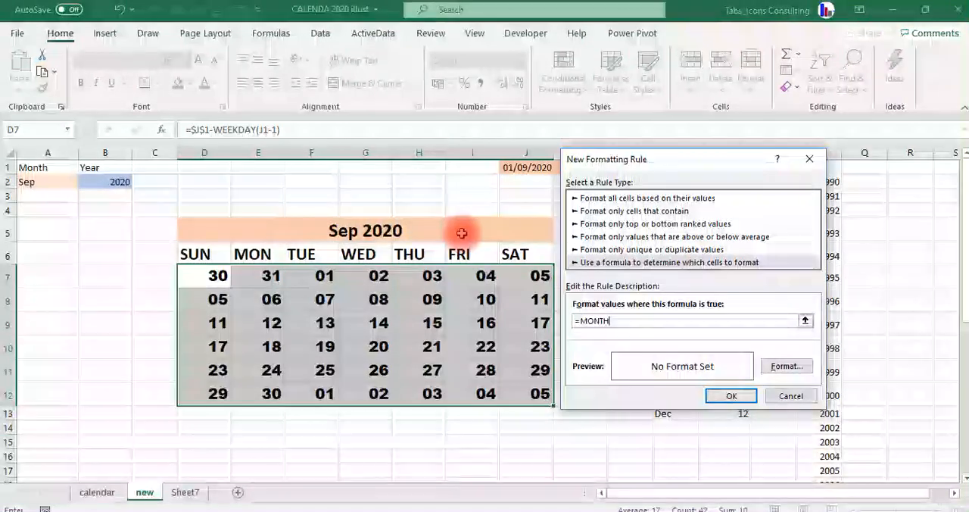
type("(")
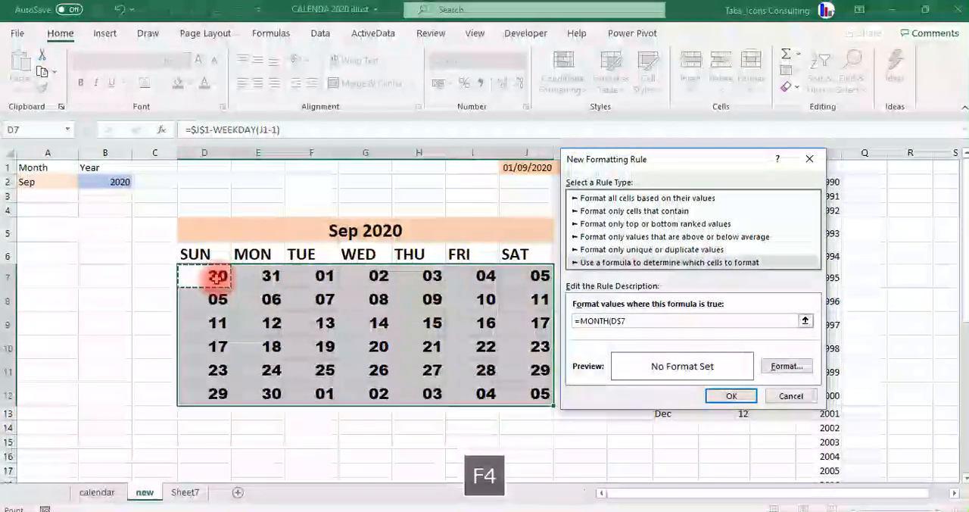
key("F4")
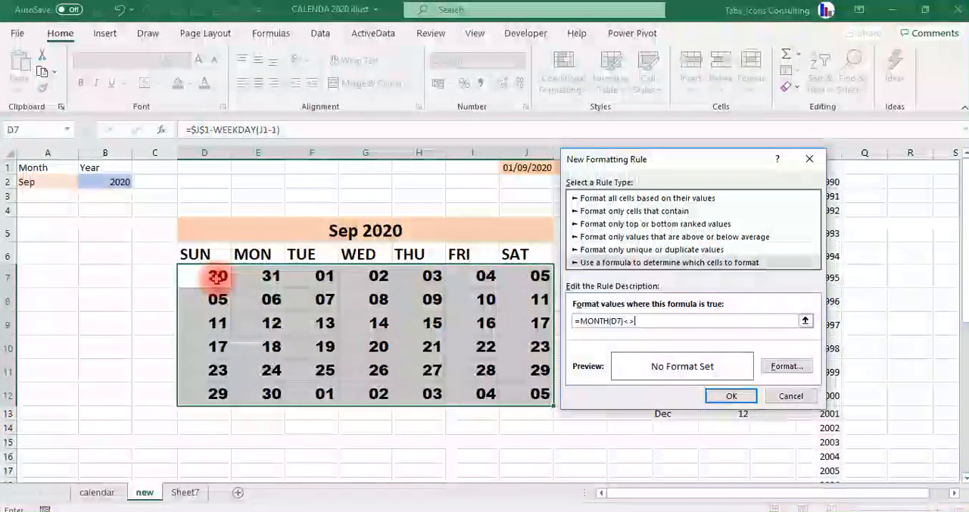
type("NTH($J$1")
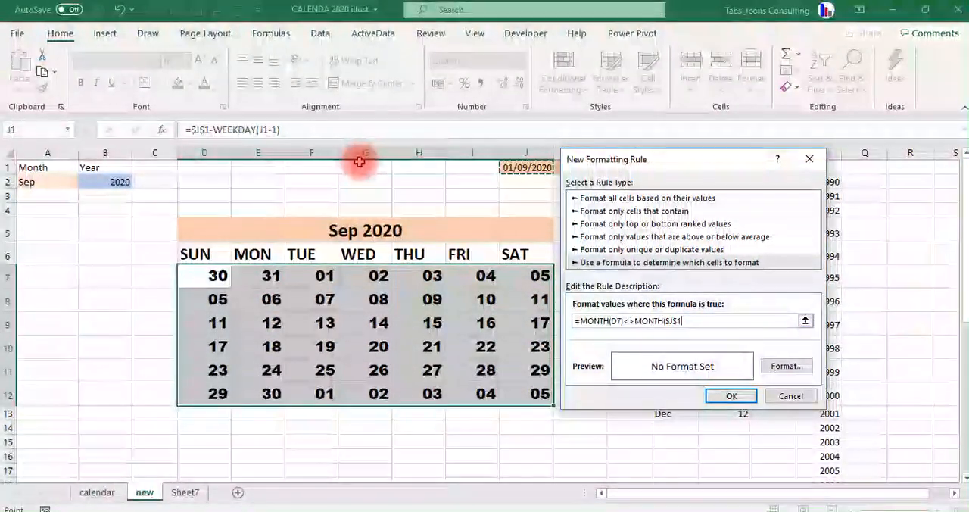
type(")")
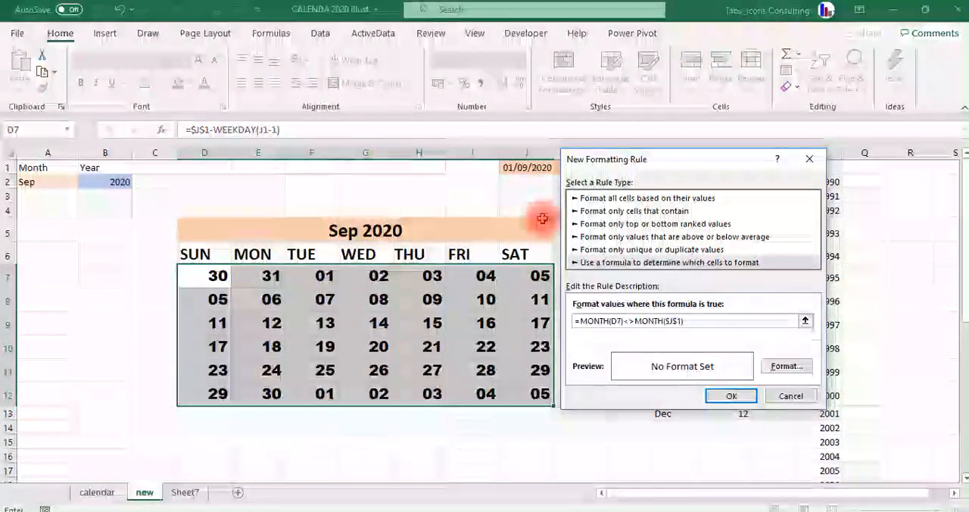
Give the rule a White, Background 1, Darker 25% font color and a light gray fill, and apply it to the grid.
left_click(781, 367)
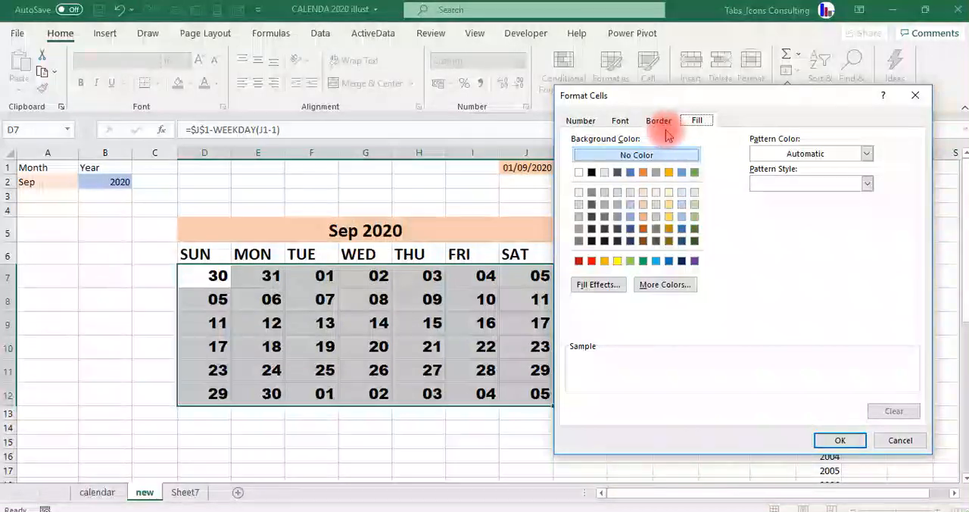
left_click(621, 121)
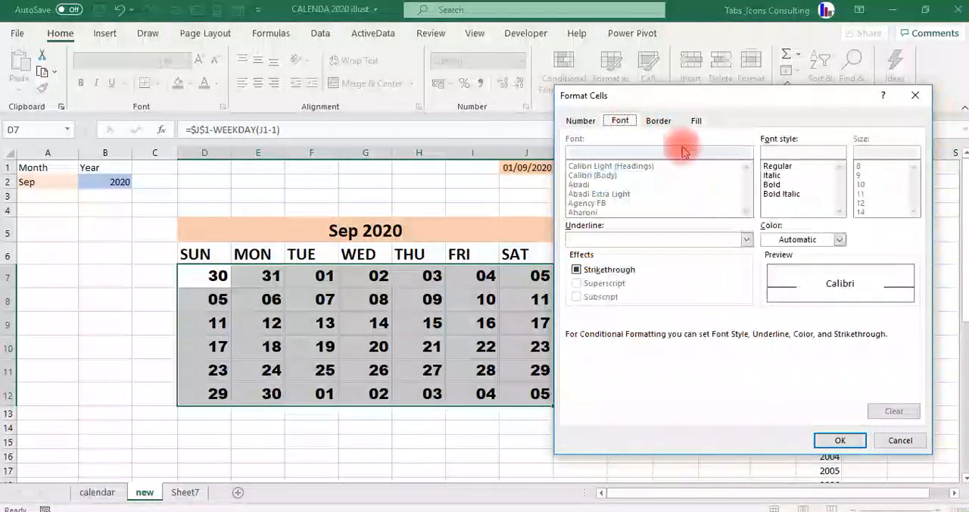
left_click(838, 239)
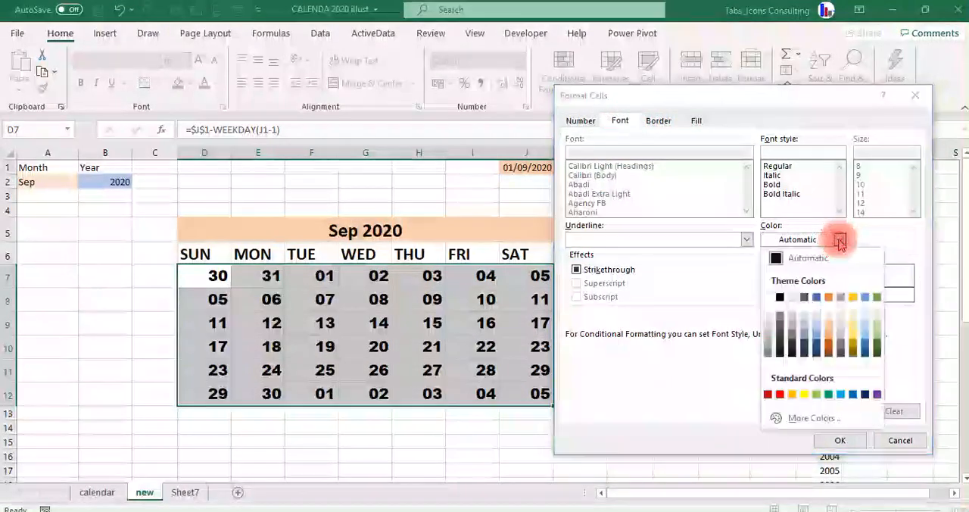
left_click(770, 336)
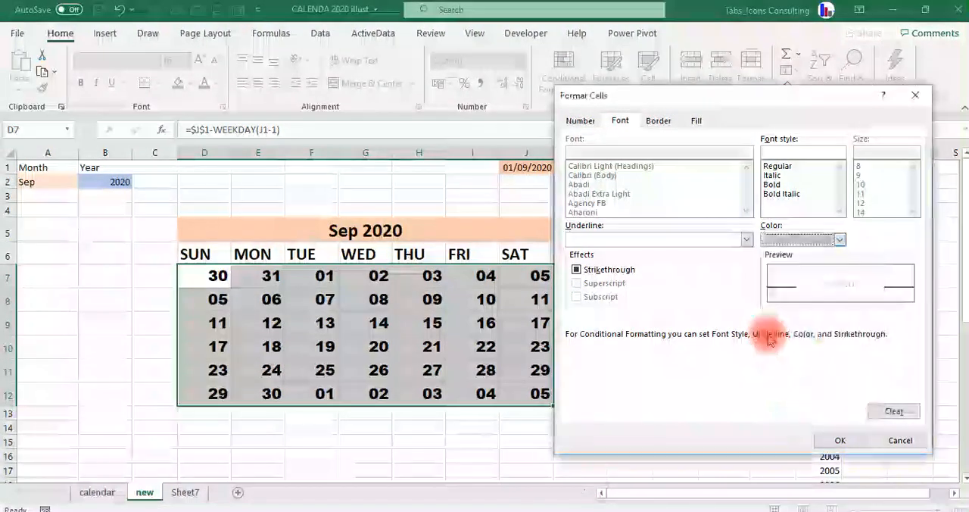
left_click(695, 120)
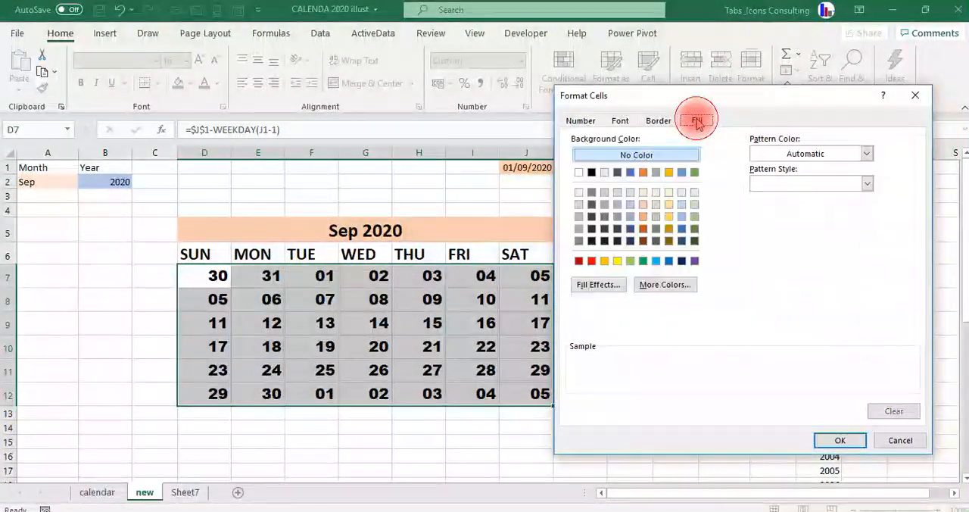
left_click(579, 204)
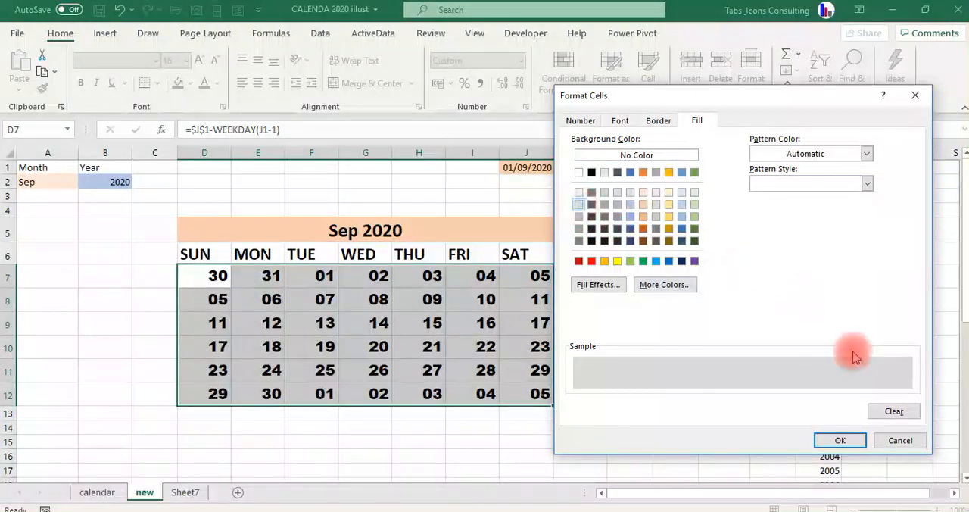
left_click(843, 446)
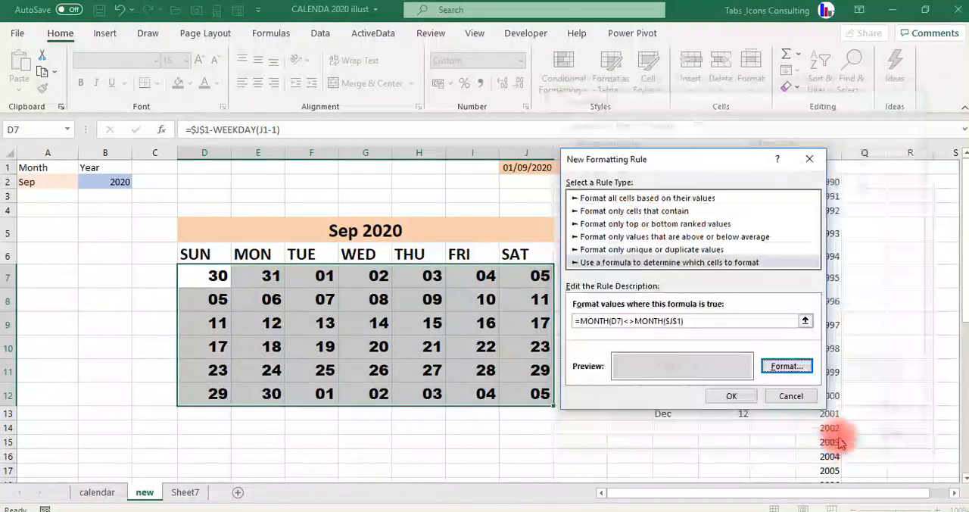
left_click(731, 398)
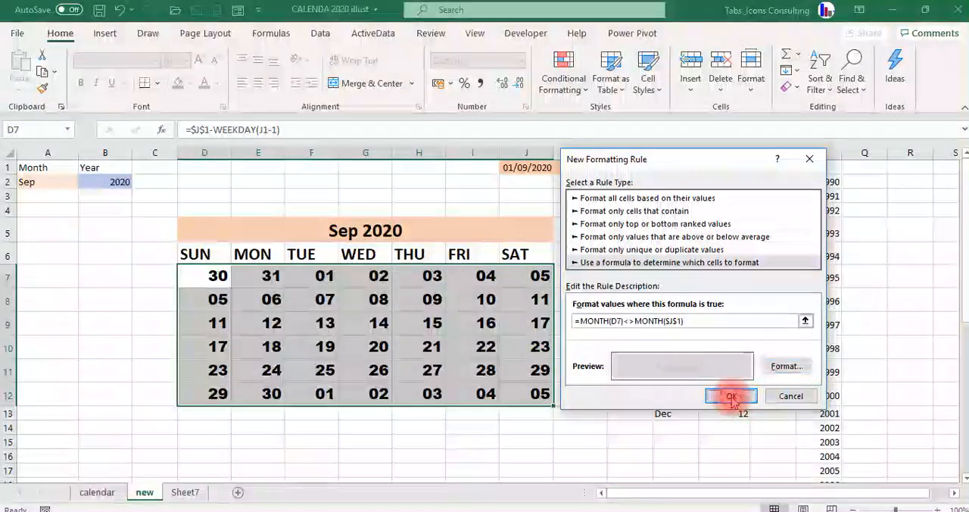
Examine the formatting of the neighbouring months' dates in the first and last rows of the September grid.
left_click(449, 439)
key("Up")
key("Up")
key("Up")
key("Left")
key("Left")
key("Left")
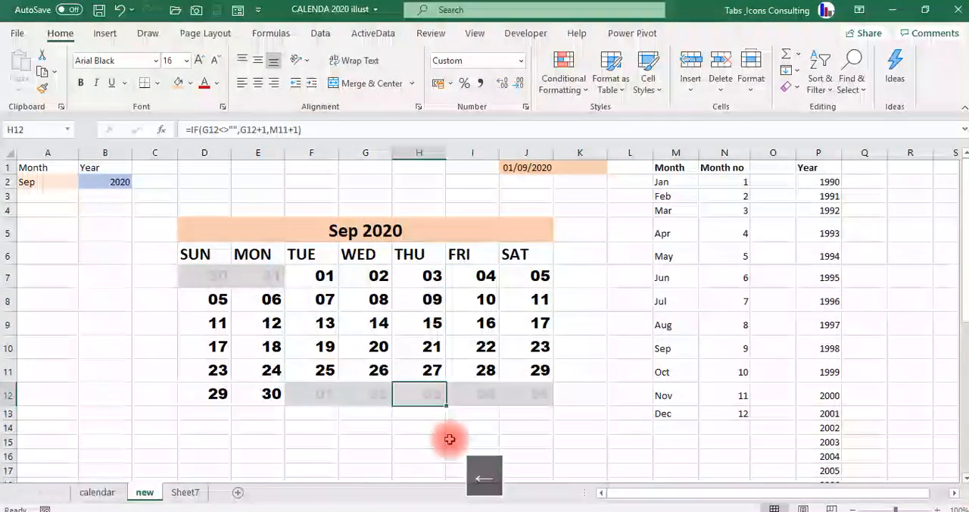
key("Up")
key("Up")
key("Up")
key("Up")
key("Up")
key("Up")
key("Left")
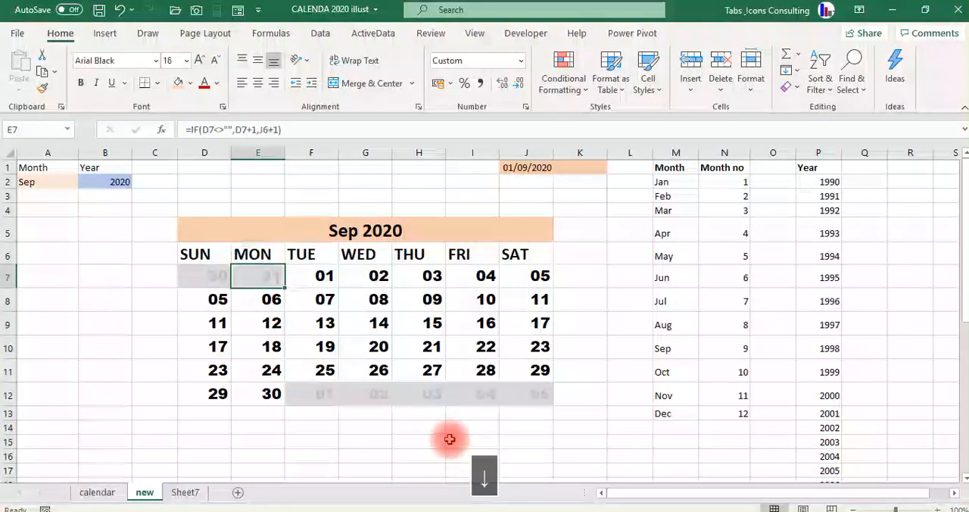
key("Left")
key("Down")
key("Right")
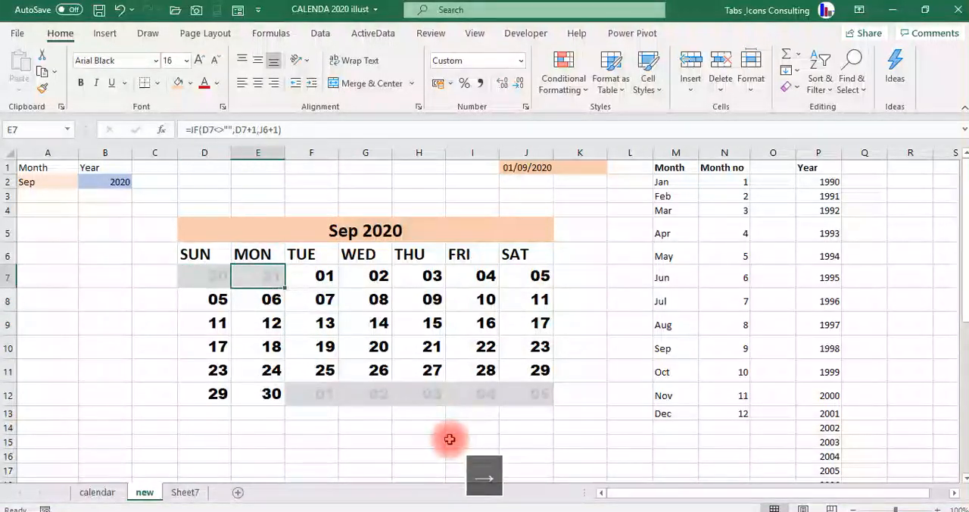
key("Right")
key("Down")
key("Down")
key("Down")
key("Down")
key("Up")
key("Up")
key("Up")
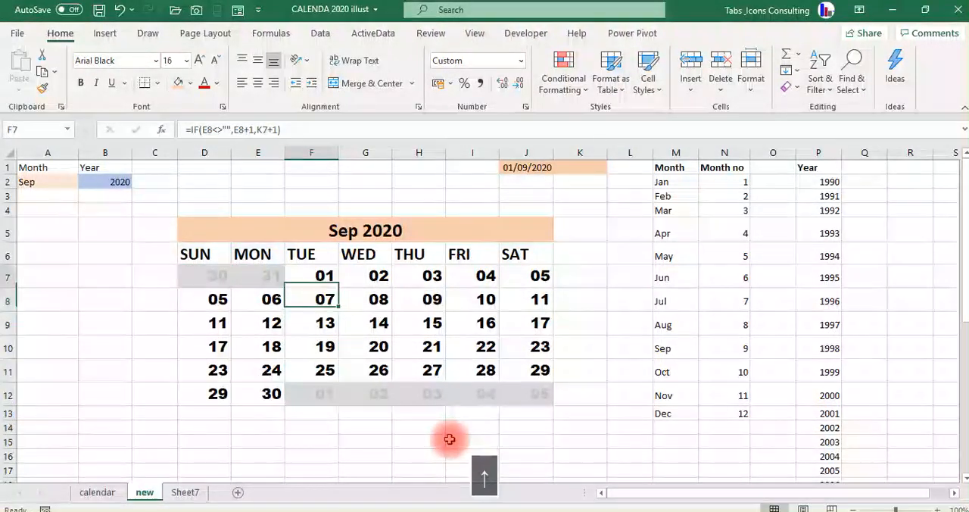
key("Up")
key("Left")
key("Left")
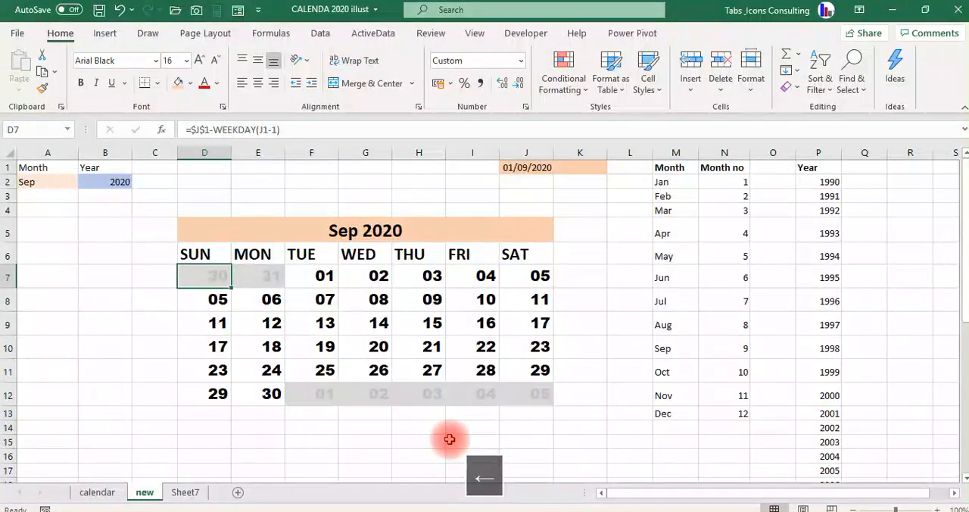
Test the formatting rule by setting the month selection in A2 to Jun and to Mar.
left_click(37, 182)
left_click(83, 181)
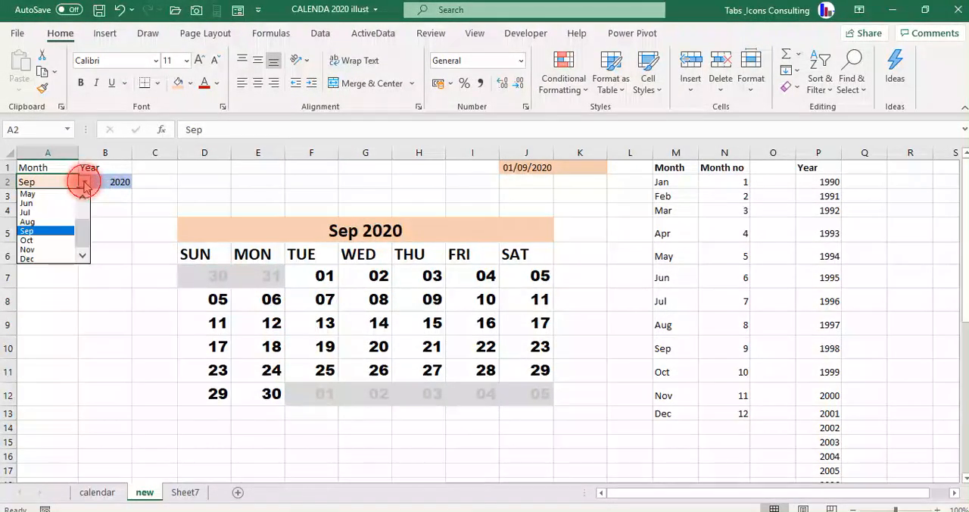
left_click(60, 205)
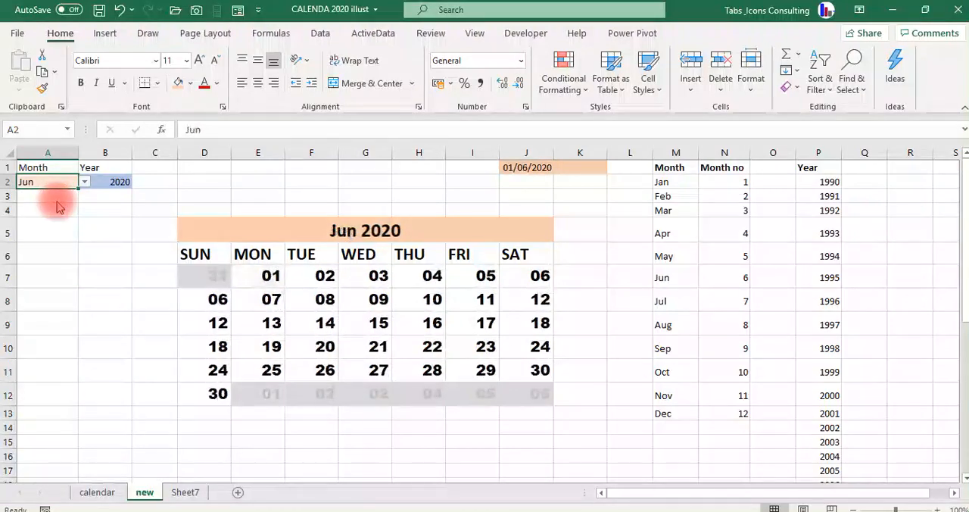
left_click(84, 182)
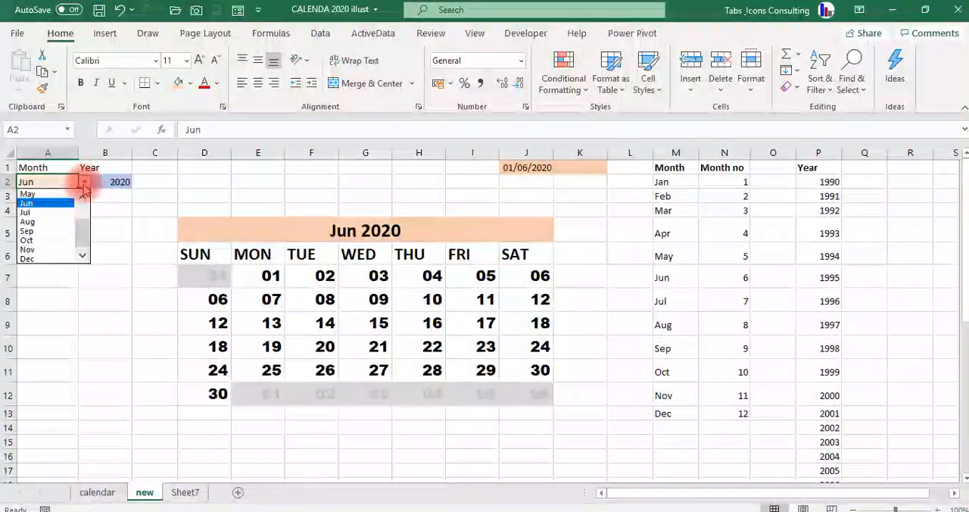
left_click(82, 197)
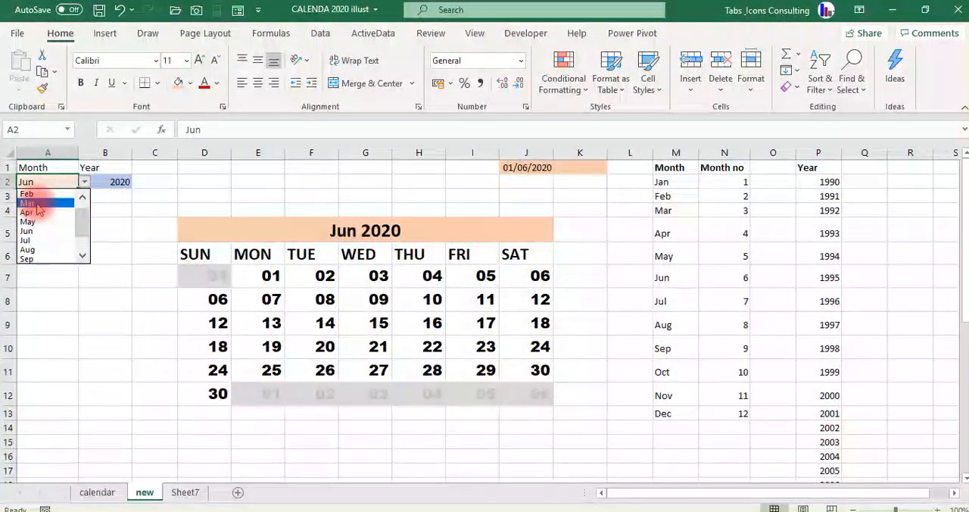
left_click(39, 195)
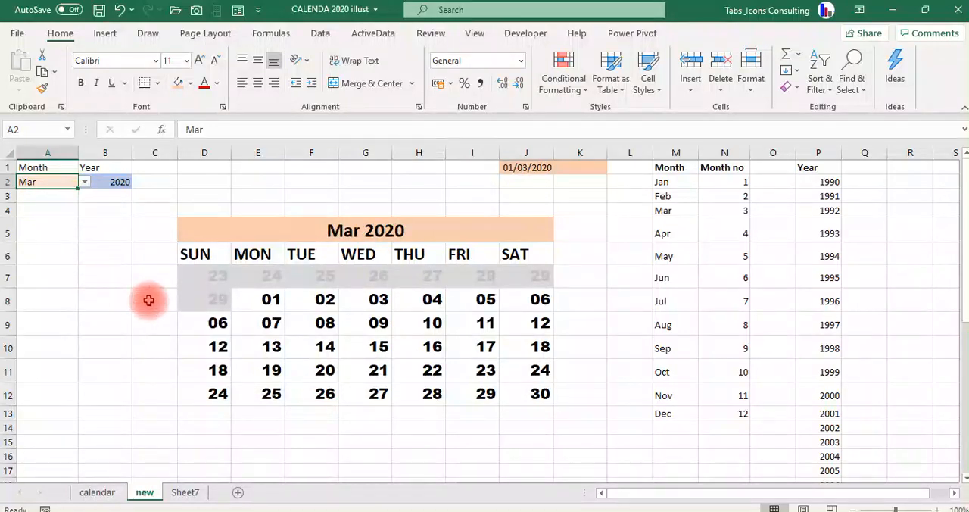
Set the month selection in A2 to Apr and go to the first date cell, D7.
left_click(83, 182)
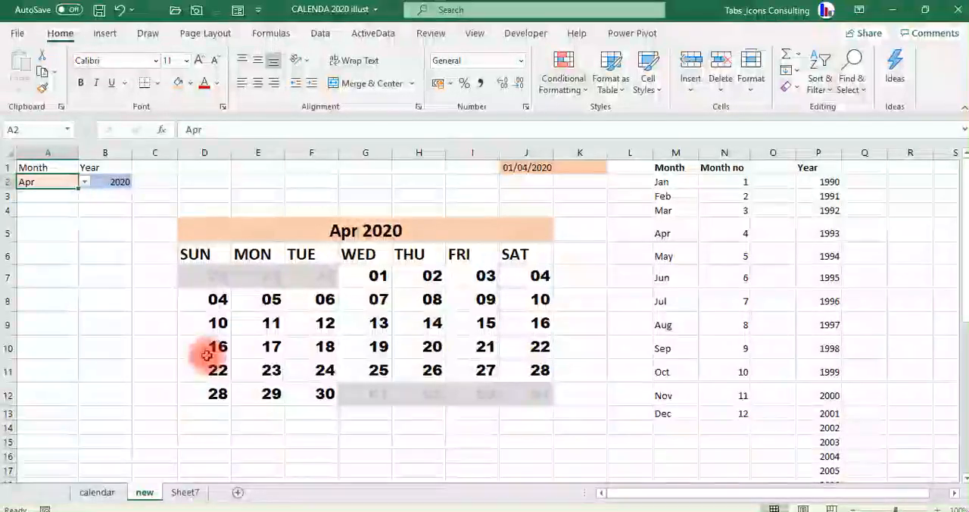
key("Up")
key("Down")
key("Down")
key("Down")
key("Down")
key("Right")
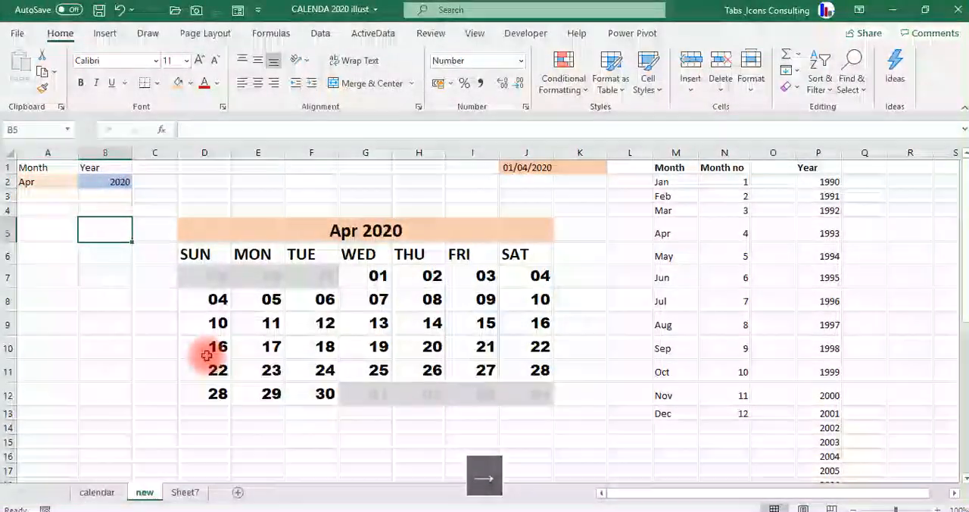
key("Right")
key("Down")
key("Right")
key("Down")
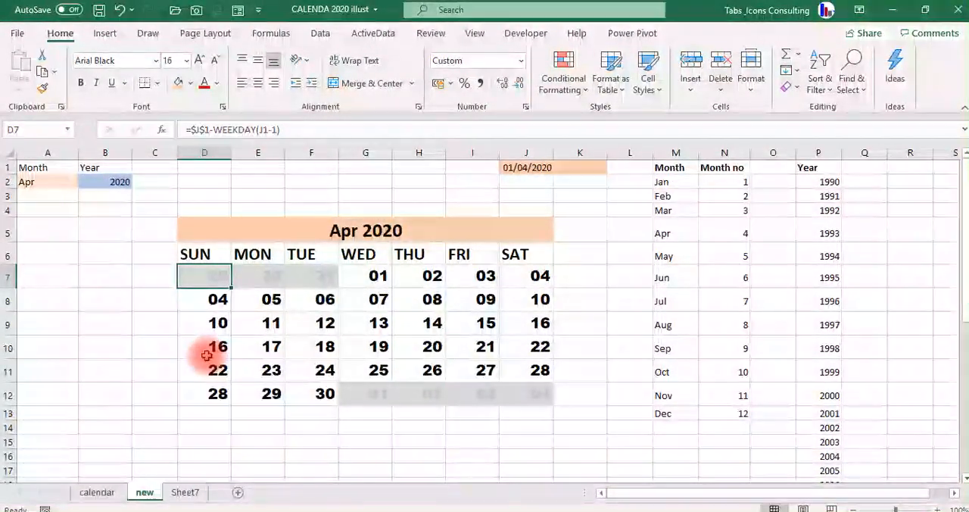
Create a formula-based formatting rule for D7:J12 that checks whether the date in D7 equals today's date.
key("shift+Down")
key("shift+Down")
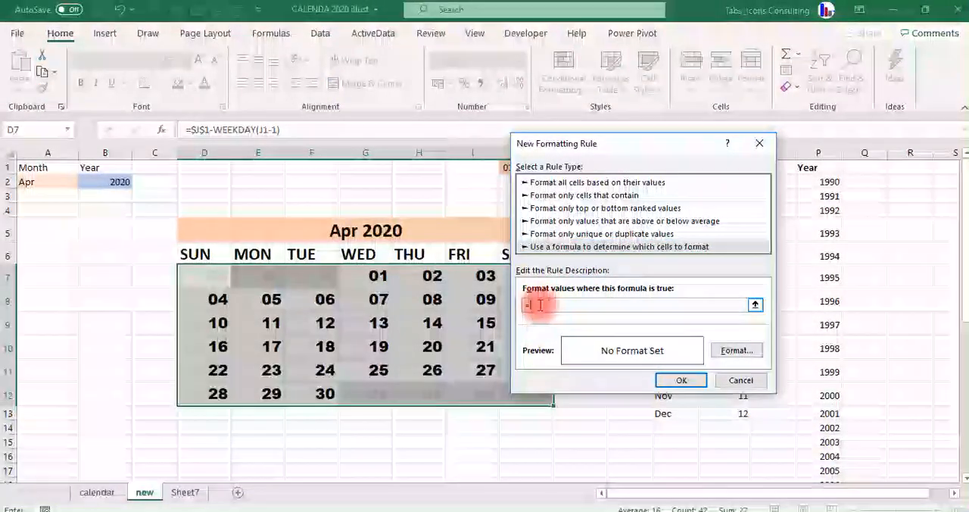
left_click(211, 276)
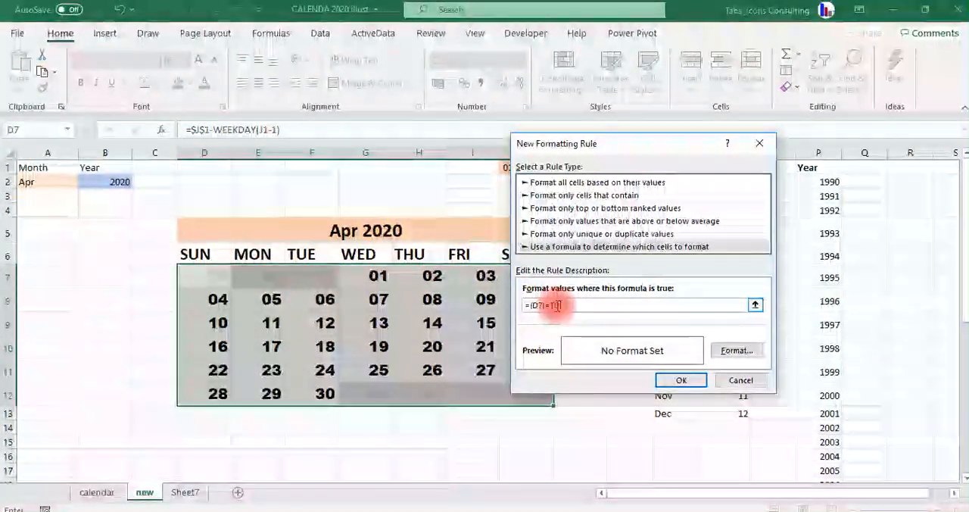
type("D")
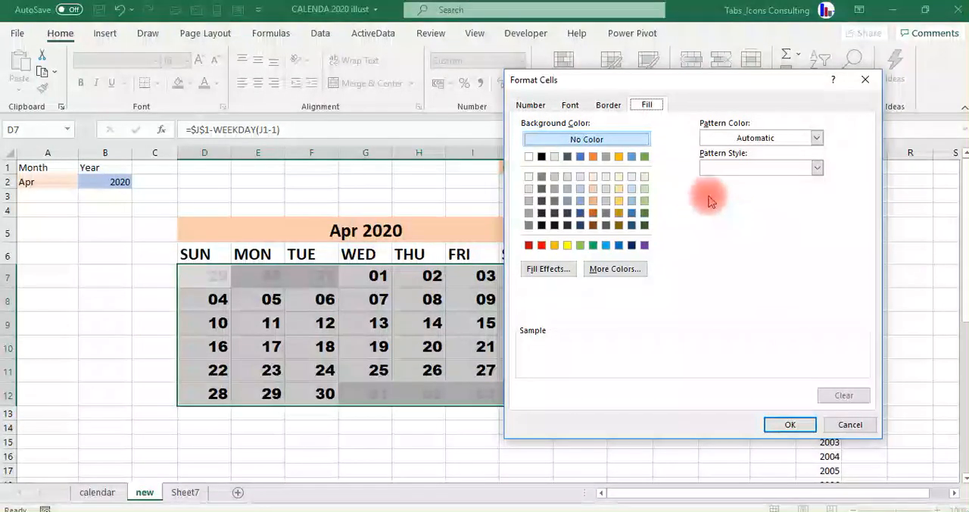
Give the rule a dark green fill and a white font color, and apply it to the date grid.
left_click(644, 213)
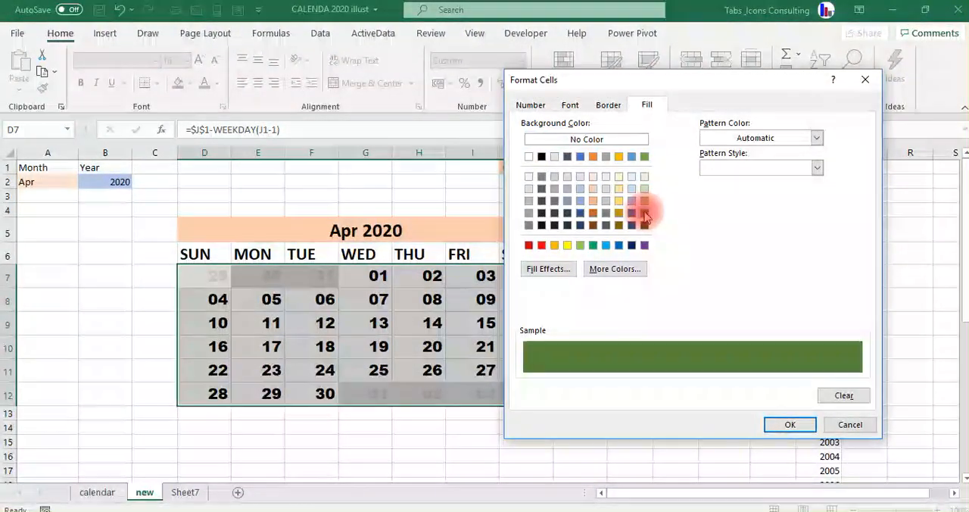
left_click(571, 108)
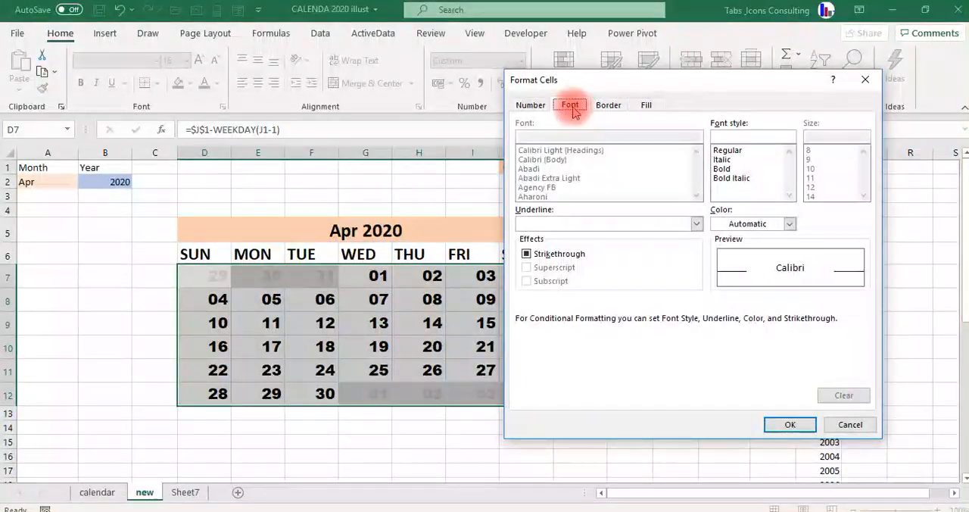
left_click(790, 224)
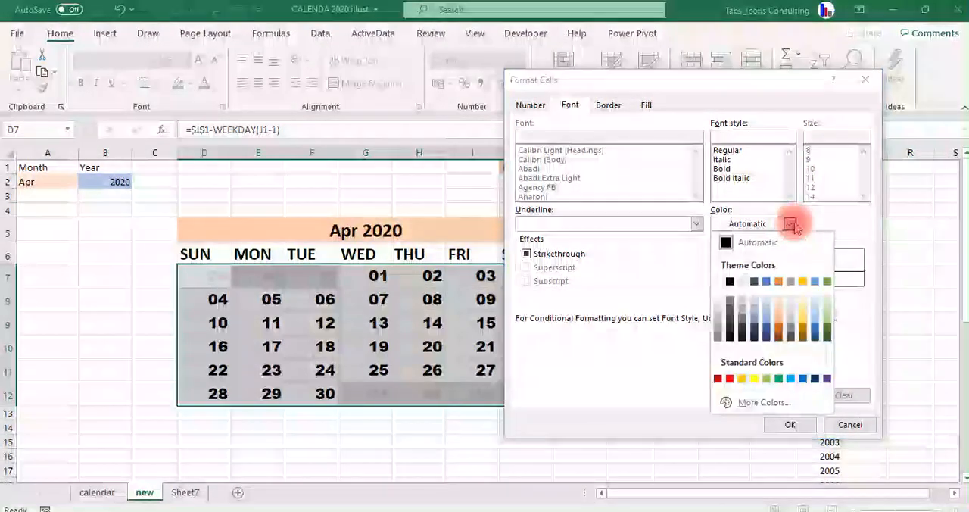
left_click(717, 283)
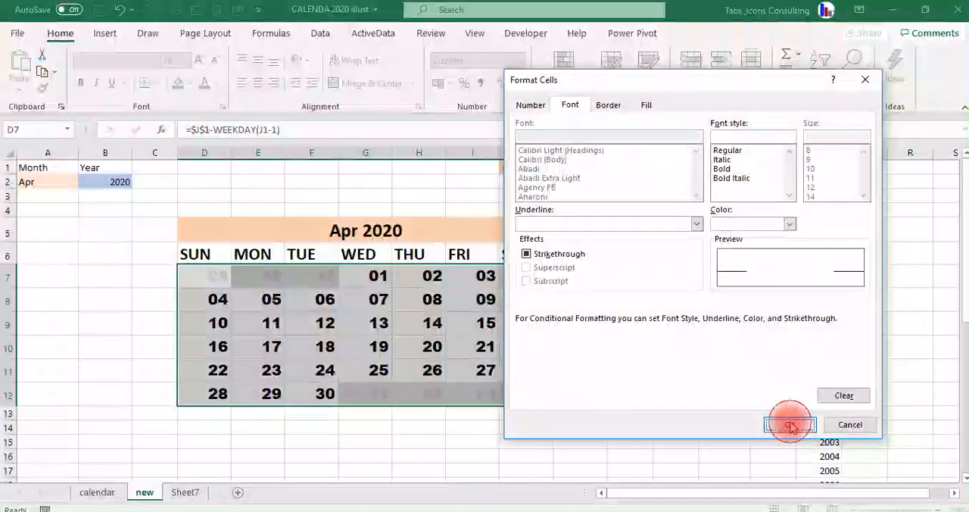
left_click(790, 425)
left_click(681, 380)
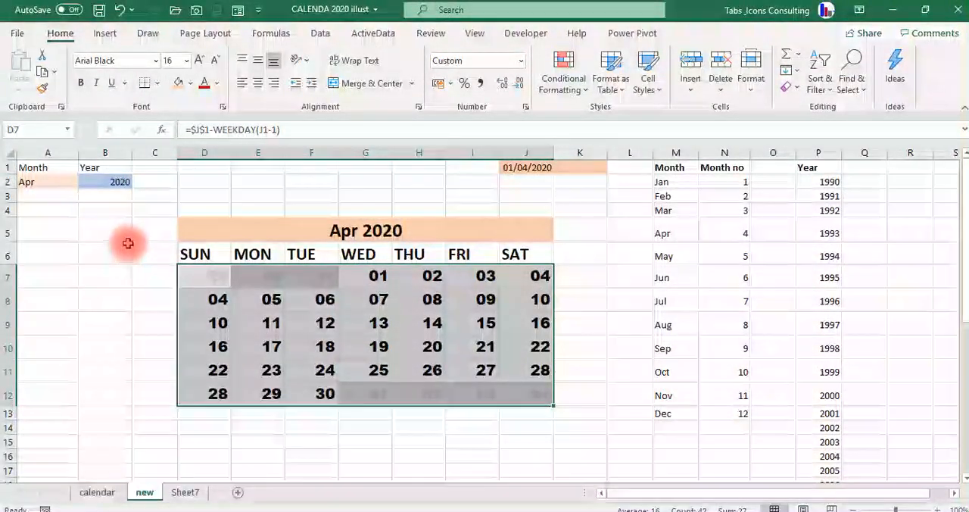
Set the month selection in A2 to Dec to test the new highlighting rule.
left_click(55, 181)
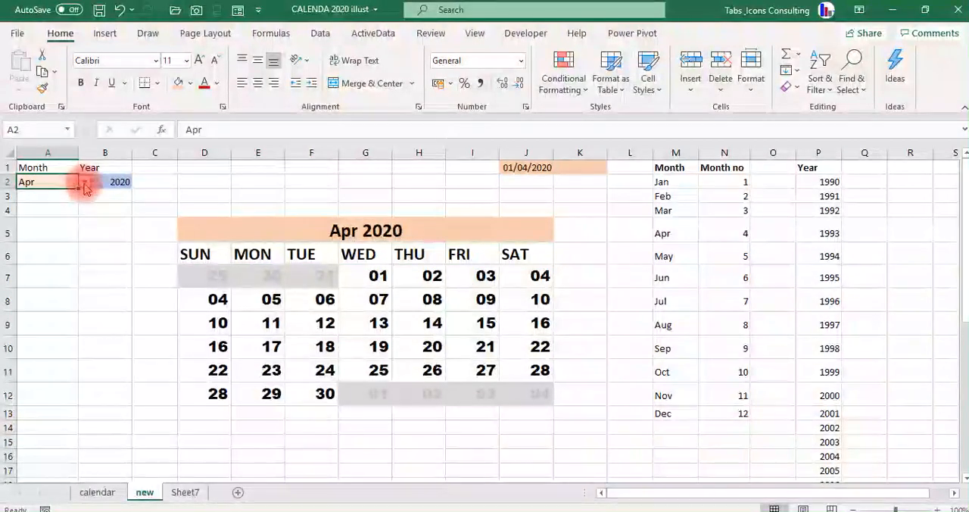
left_click(83, 183)
left_click(82, 256)
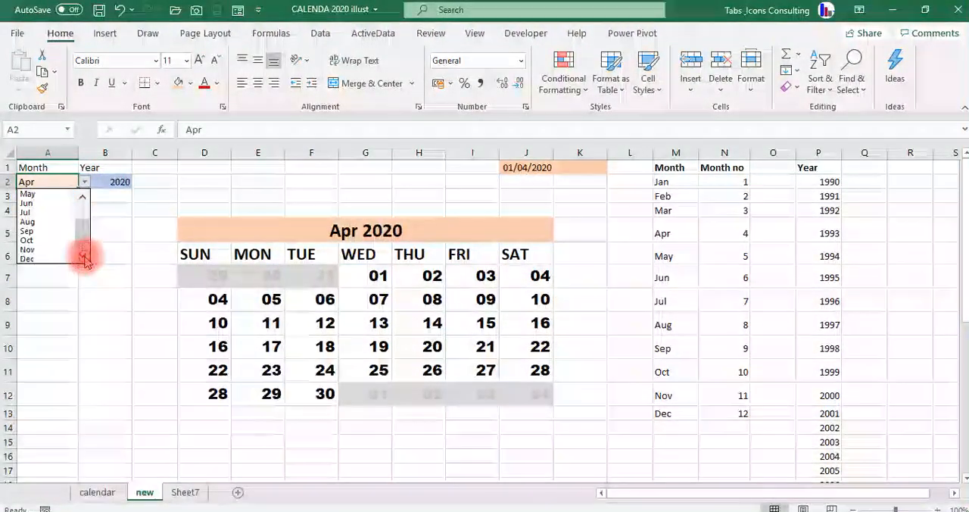
left_click(28, 258)
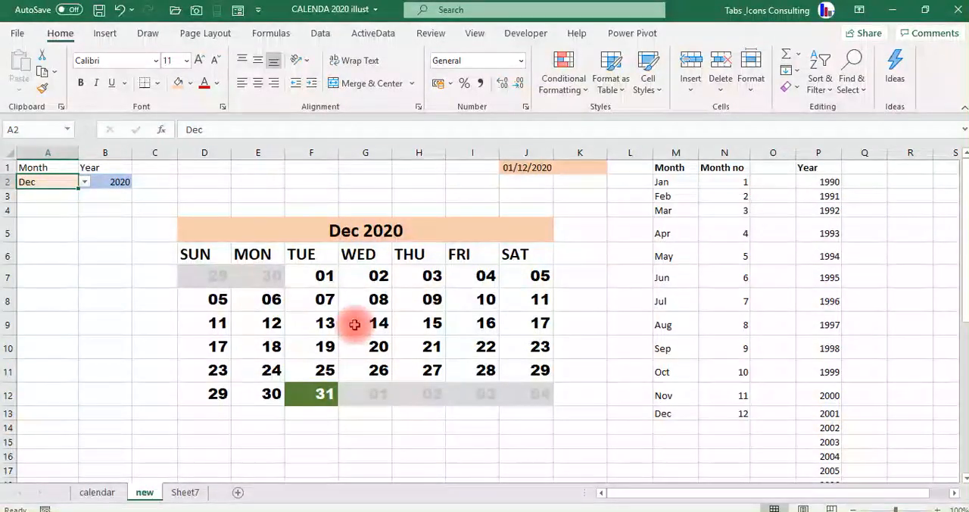
Draw a rectangle about 13.89 cm wide and 0.48 cm high in row 4, directly above the calendar title.
left_click(184, 228)
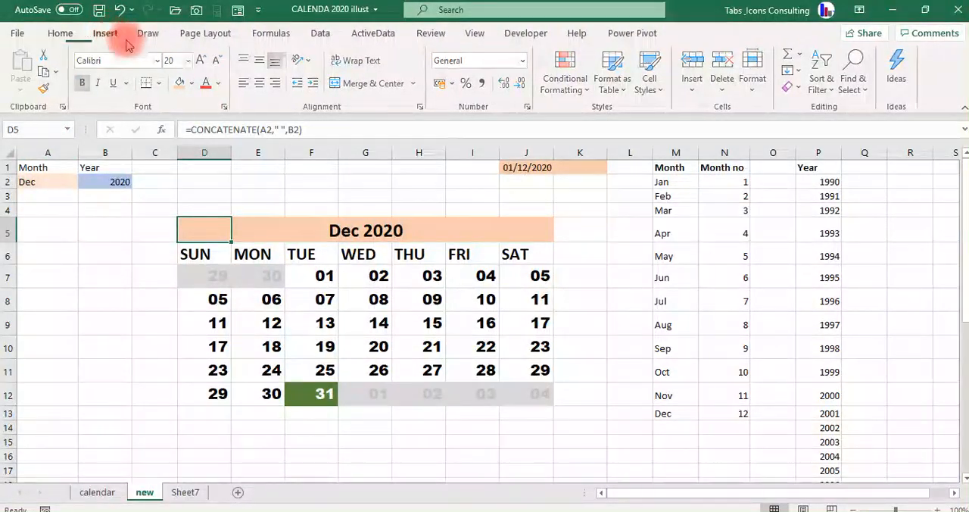
left_click(108, 34)
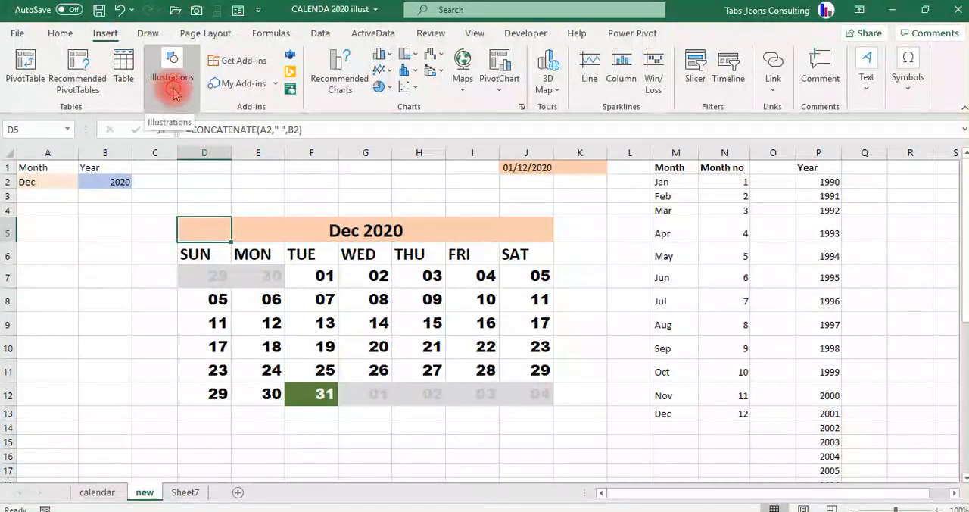
left_click(173, 92)
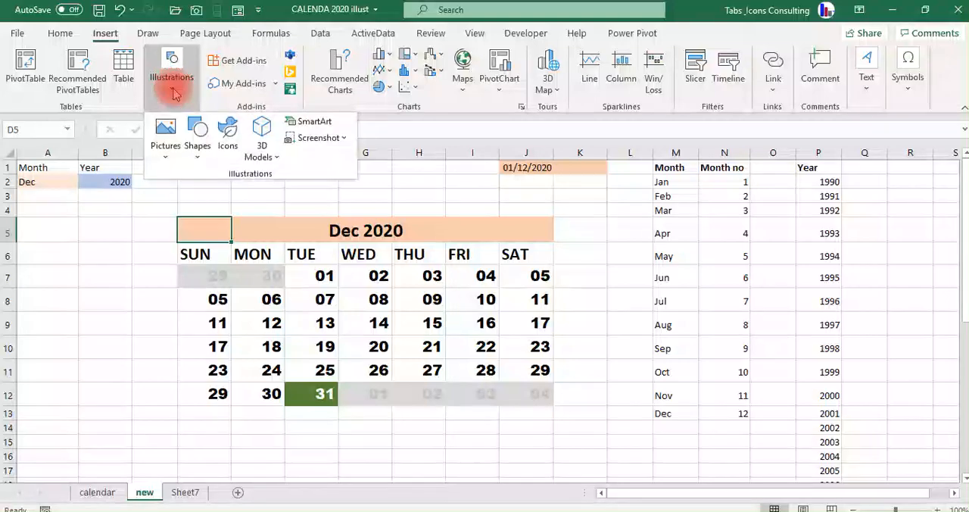
left_click(198, 159)
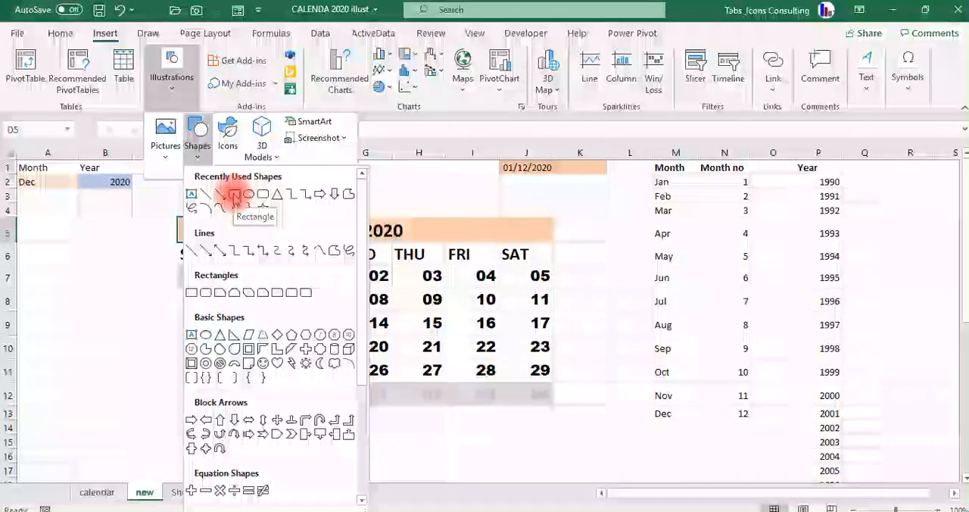
left_click(235, 195)
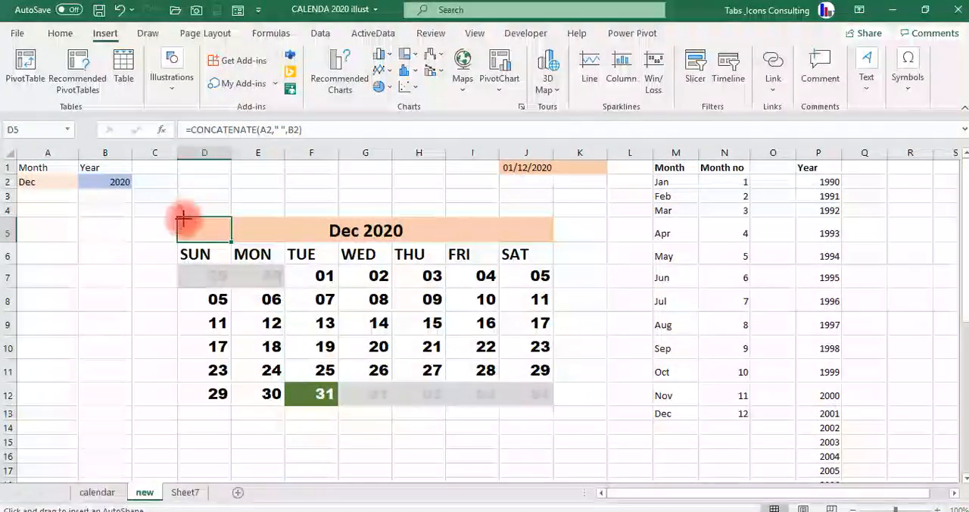
left_click_drag(177, 204, 553, 217)
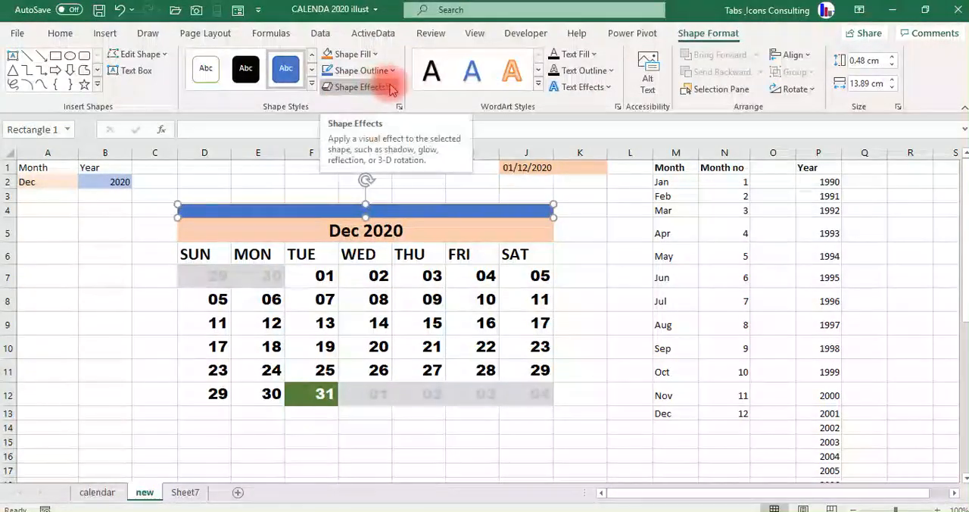
Apply the second bevel variation of the first row to the rectangle above the calendar.
left_click(387, 87)
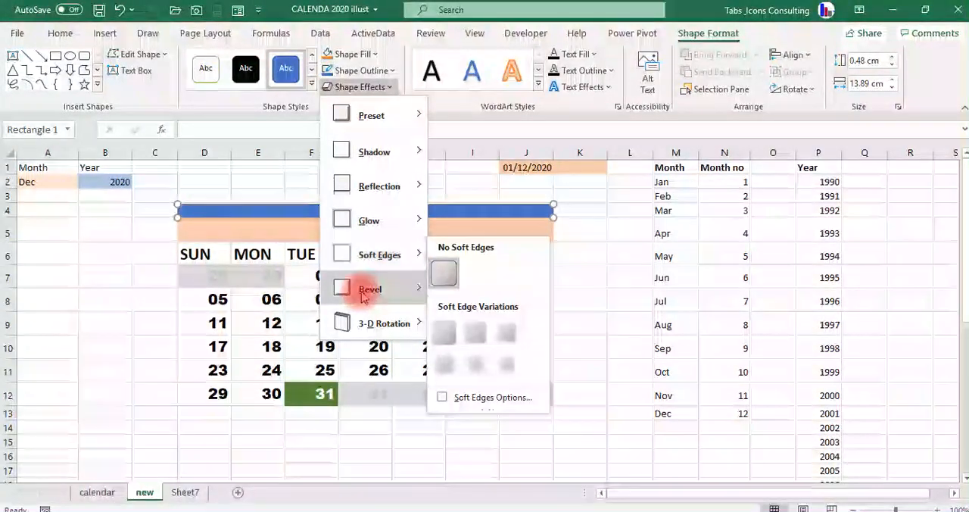
mouse_move(371, 295)
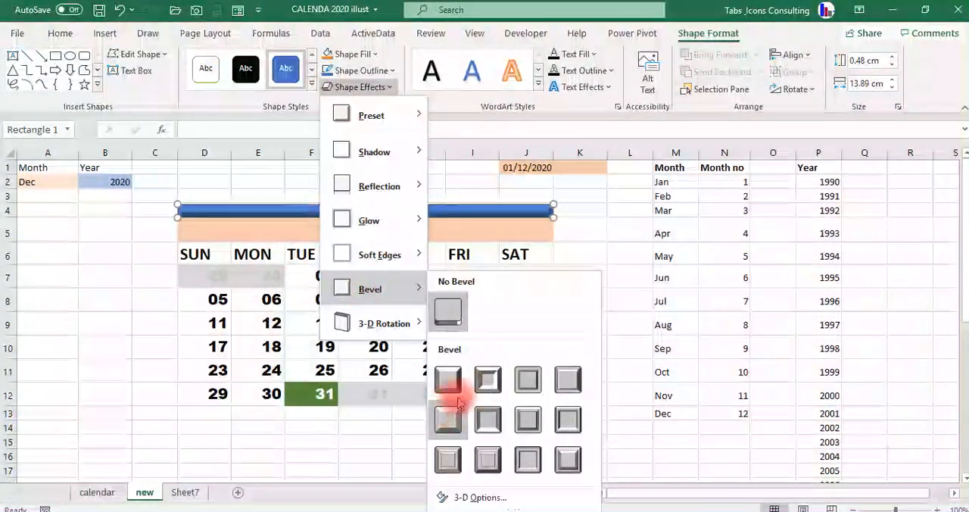
left_click(487, 382)
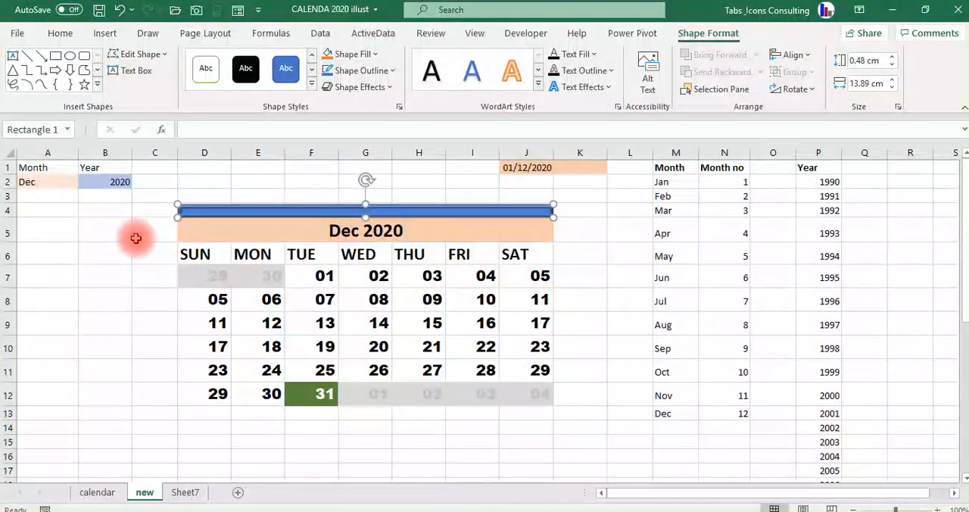
Nudge the beveled bar slightly to the left and place a copy of it in row 13 below the grid.
key("ctrl+c")
key("Left")
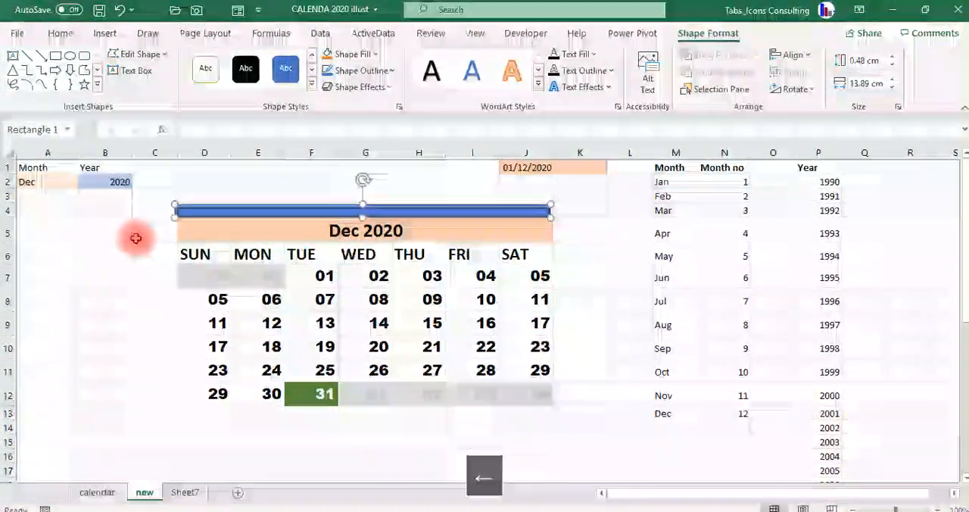
key("Down")
key("Right")
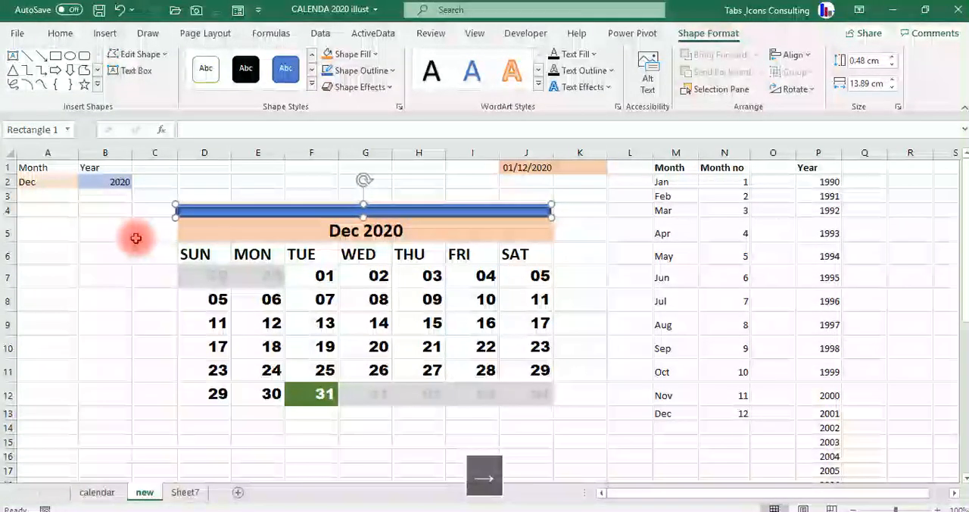
key("ctrl+v")
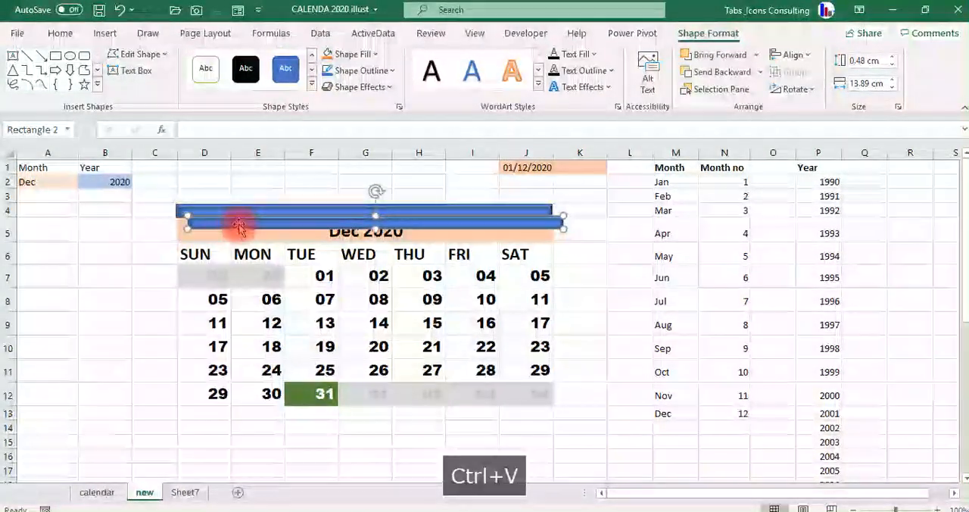
left_click_drag(219, 320, 215, 412)
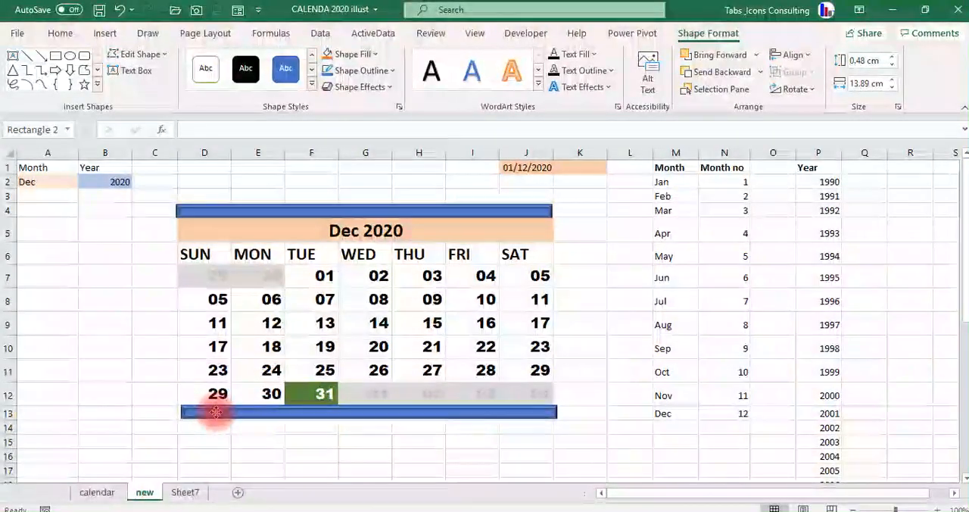
Duplicate the beveled bar above the title and move the copy over the middle of the date grid.
left_click(185, 213)
key("ctrl+c")
key("ctrl+v")
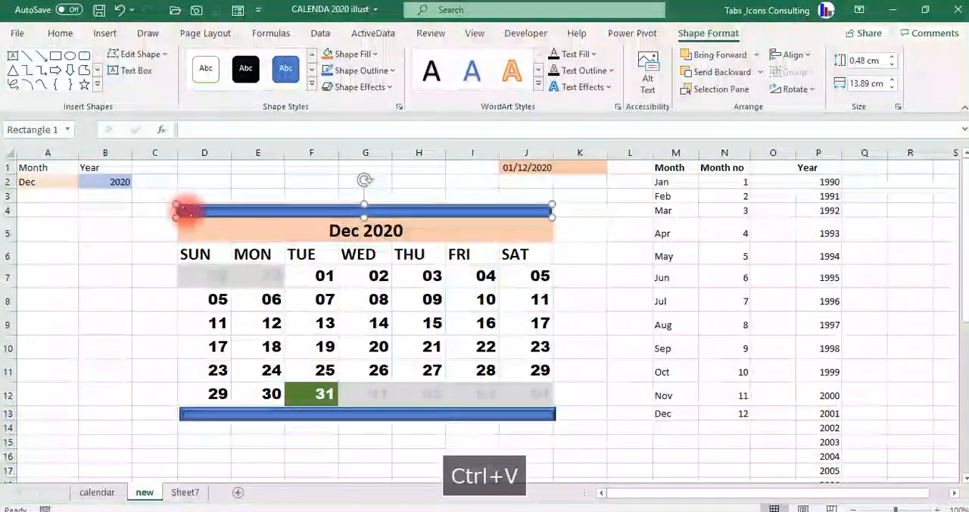
left_click_drag(185, 213, 186, 331)
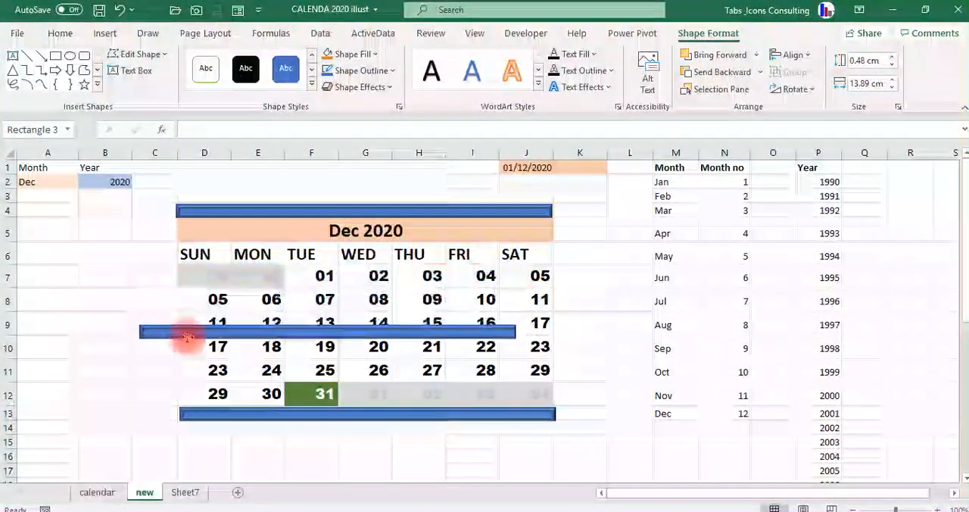
Shorten the copied bar to about 10.07 cm and rotate it upright along the calendar's left edge.
left_click_drag(327, 301, 174, 217)
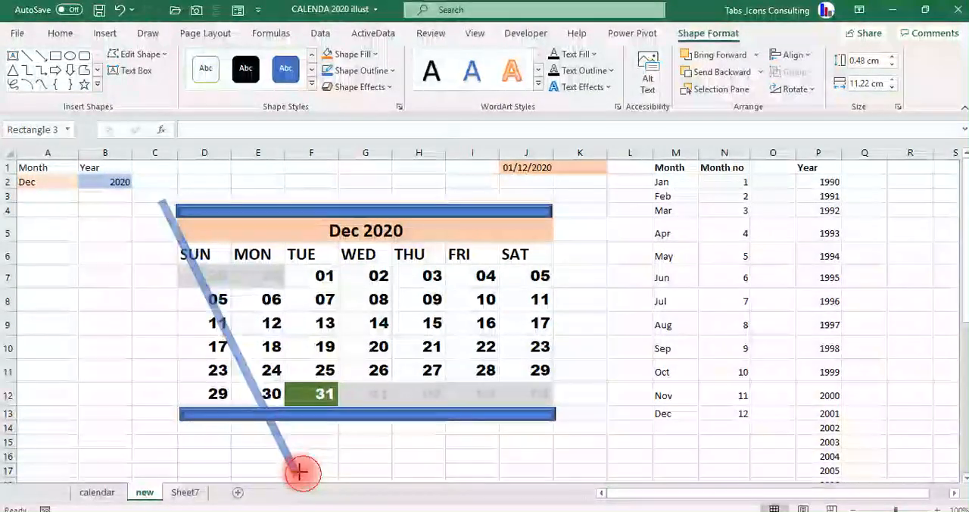
left_click_drag(302, 472, 271, 451)
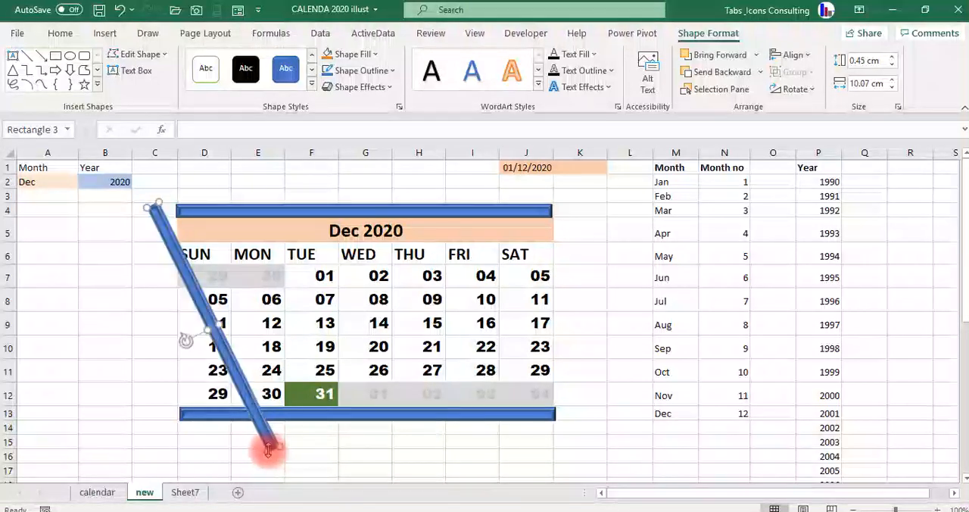
left_click_drag(187, 338, 171, 323)
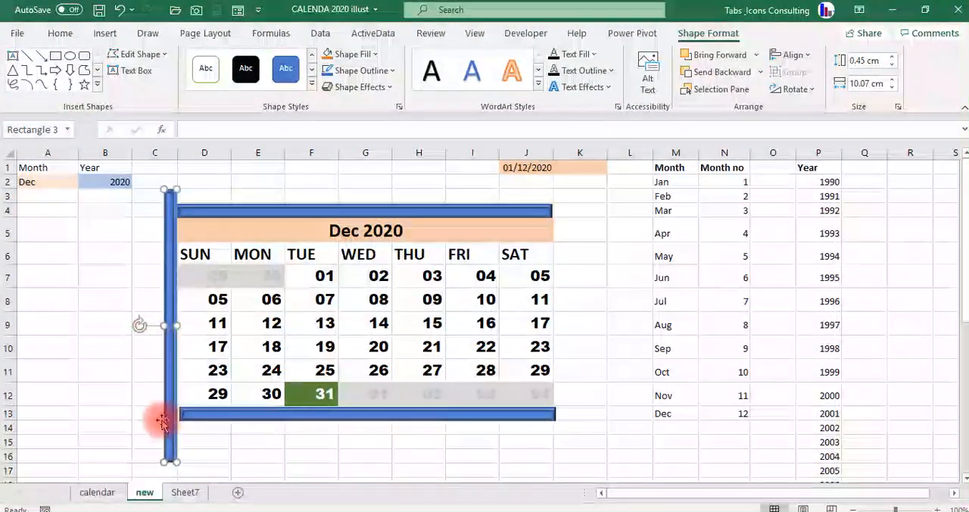
Shorten the upright bar to span from row 4 to row 13, and place a copy along the calendar's right edge.
left_click_drag(166, 456, 171, 466)
left_click_drag(167, 191, 173, 203)
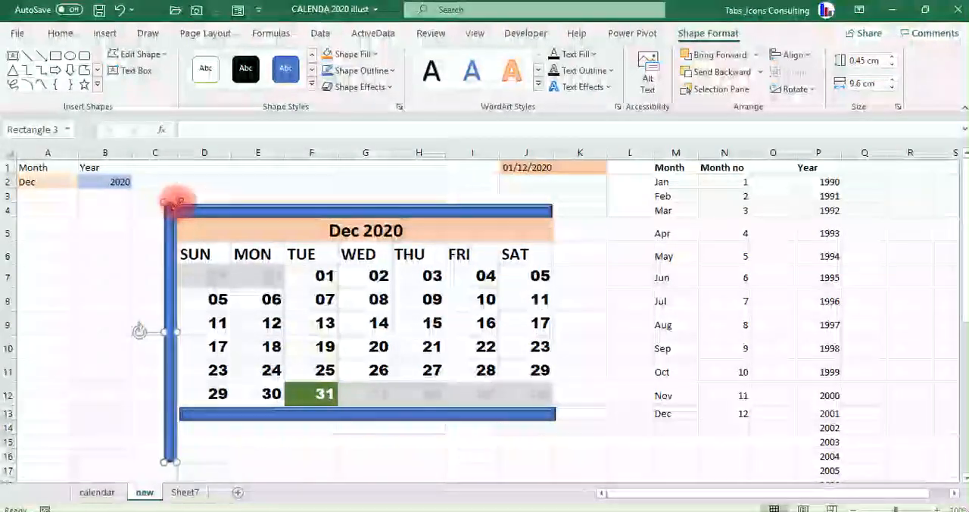
left_click_drag(171, 459, 180, 426)
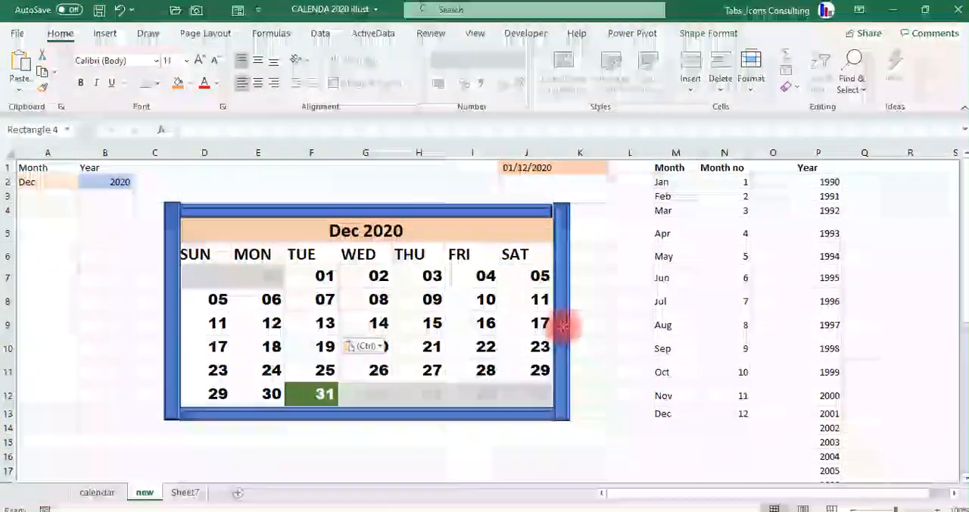
left_click(562, 326)
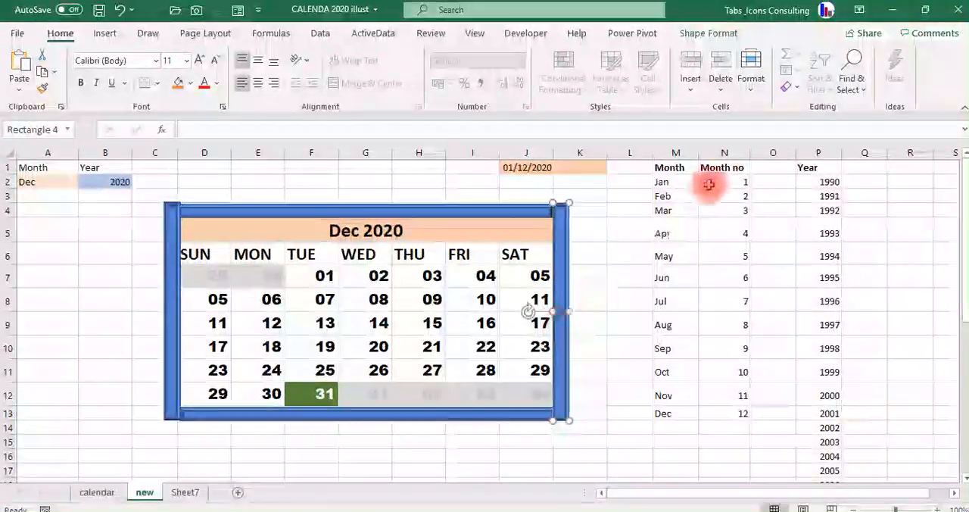
Hide all columns from L to the end of the sheet, including the month and year lookup lists.
left_click(602, 155)
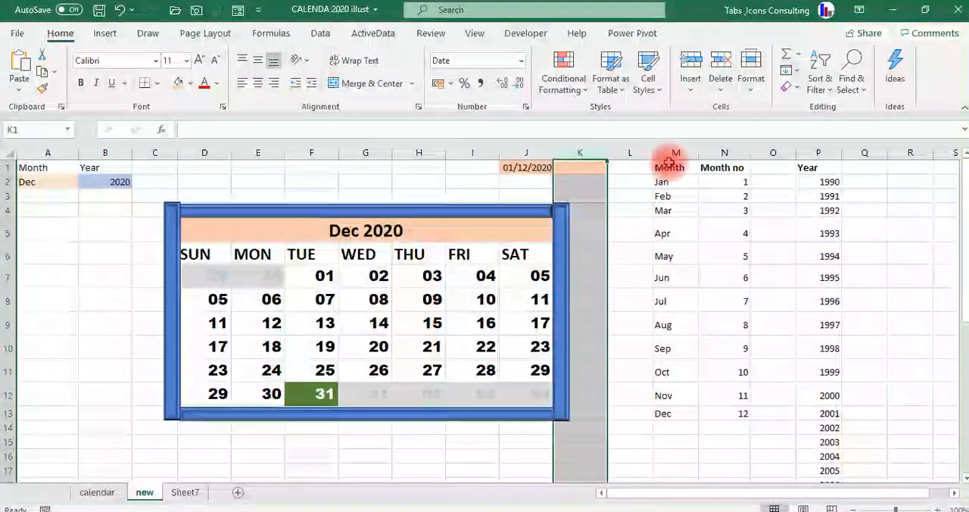
left_click(627, 154)
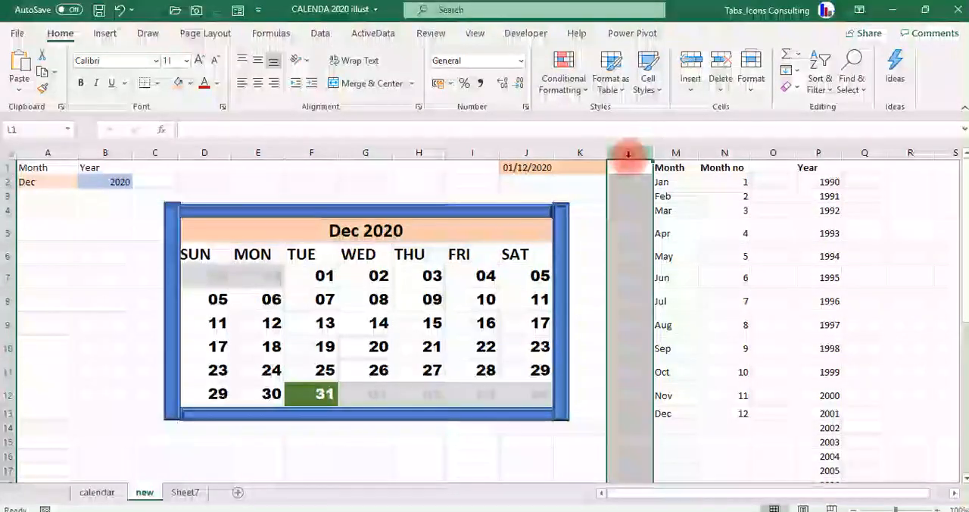
key("ctrl+shift+Right")
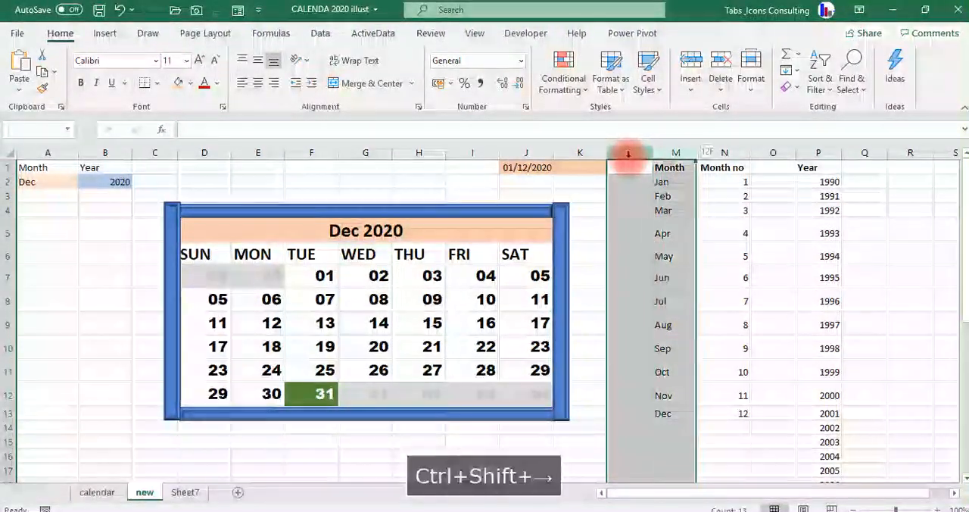
key("ctrl+shift+Right")
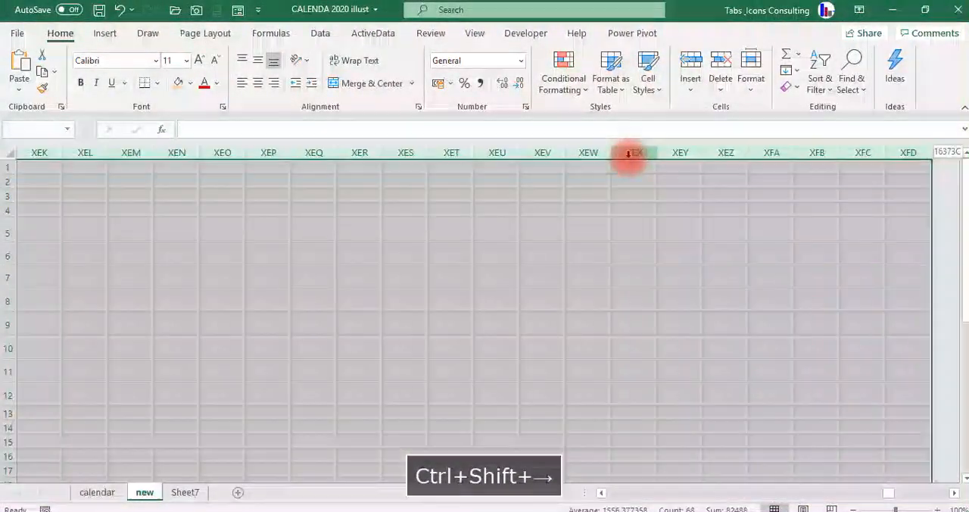
right_click(511, 202)
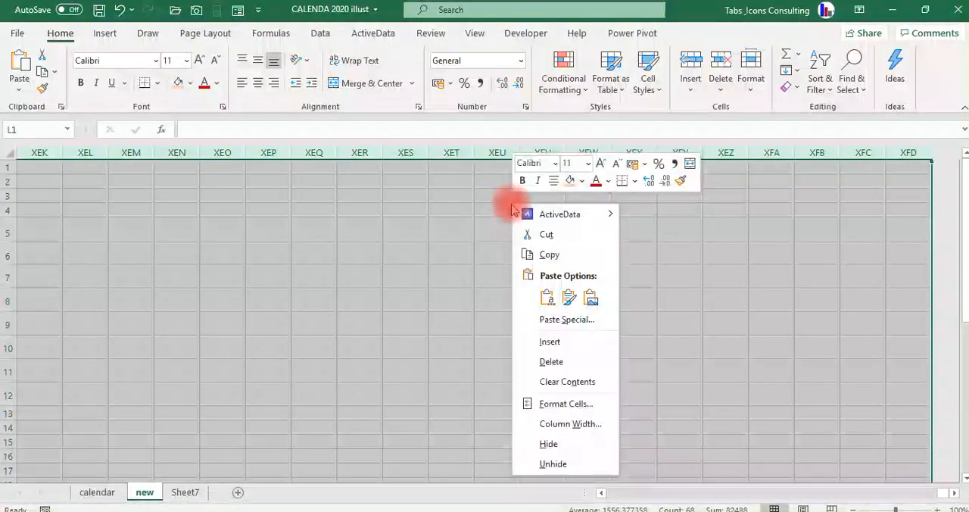
left_click(551, 445)
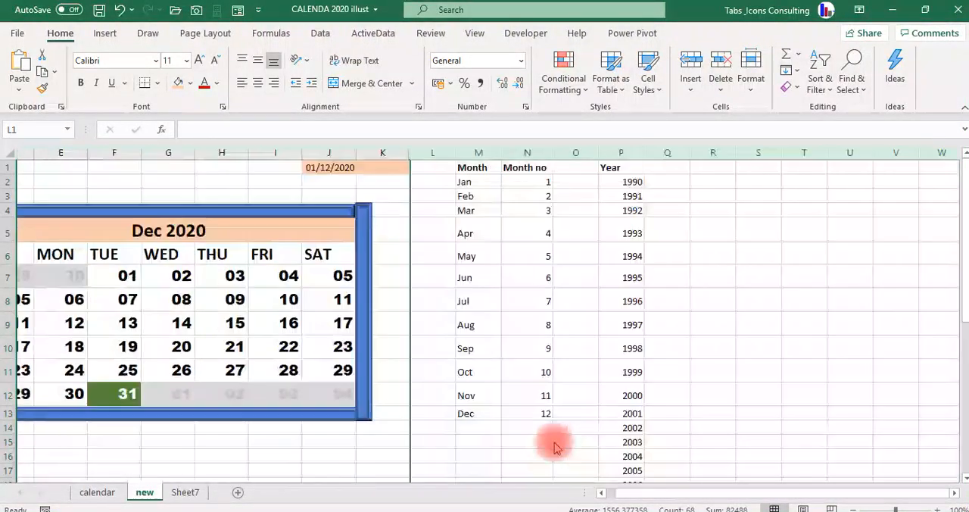
Hide all rows from row 15 down to the end of the sheet.
left_click(6, 441)
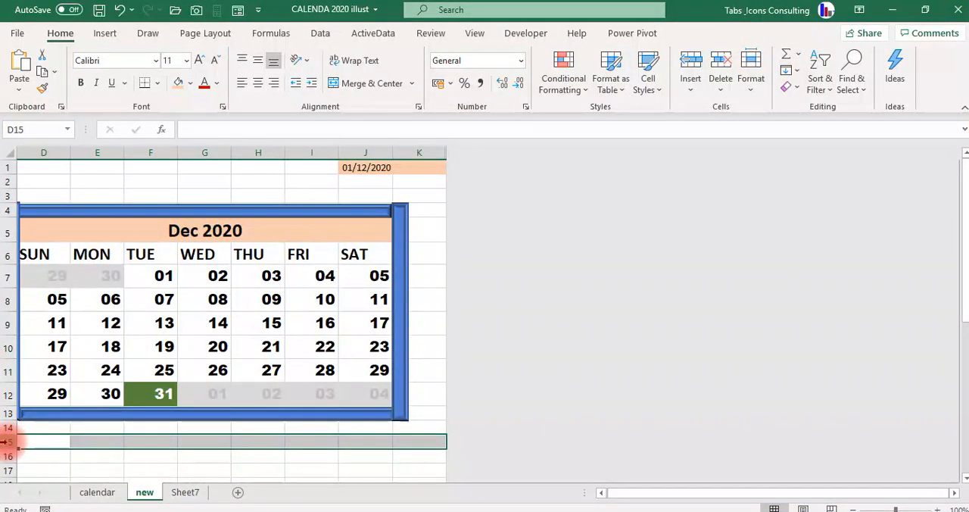
key("ctrl+shift+Down")
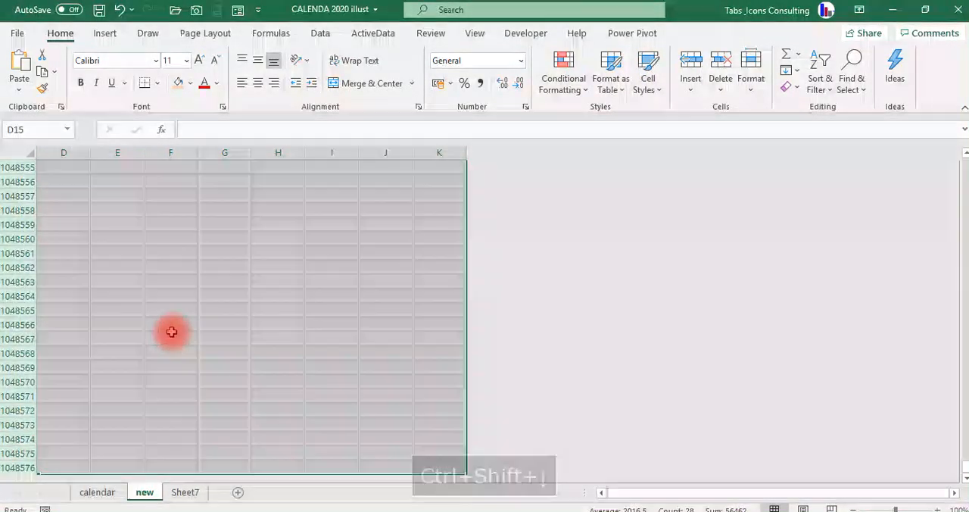
right_click(173, 328)
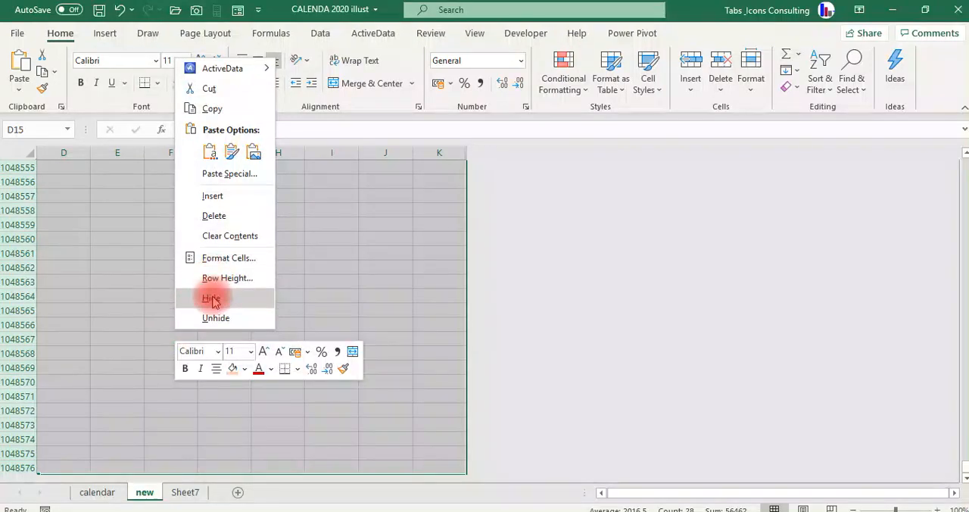
left_click(213, 300)
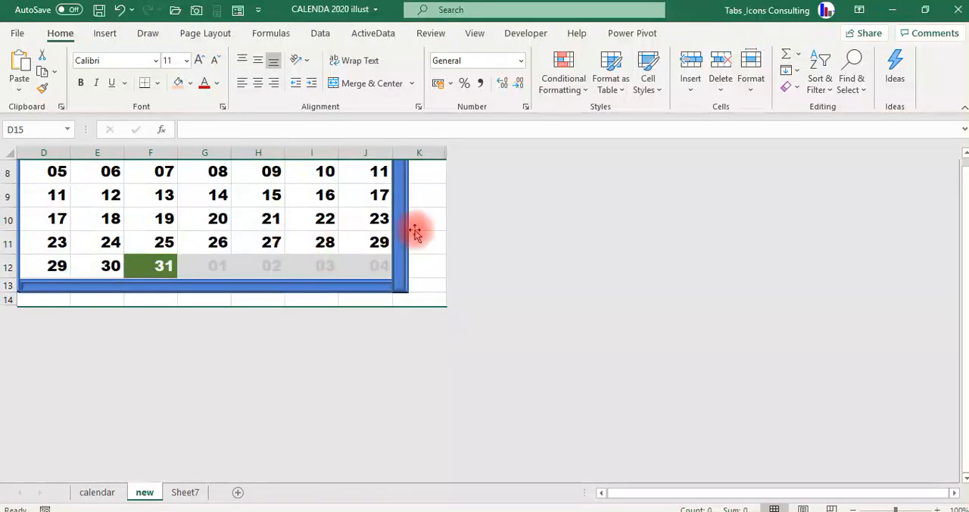
Fill all cells of the remaining sheet area, from A1 to K14, with white.
left_click(429, 238)
key("Up")
key("Up")
key("Up")
key("Up")
key("Up")
key("Up")
key("Up")
key("Up")
key("Up")
key("Up")
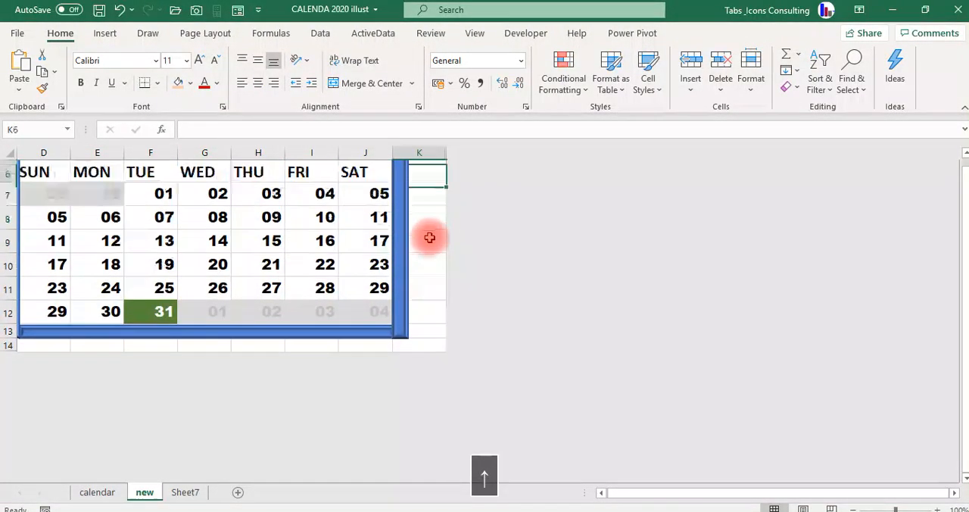
key("Left")
key("Left")
key("Left")
key("Left")
key("Left")
key("Left")
key("Left")
key("Left")
key("Left")
key("Left")
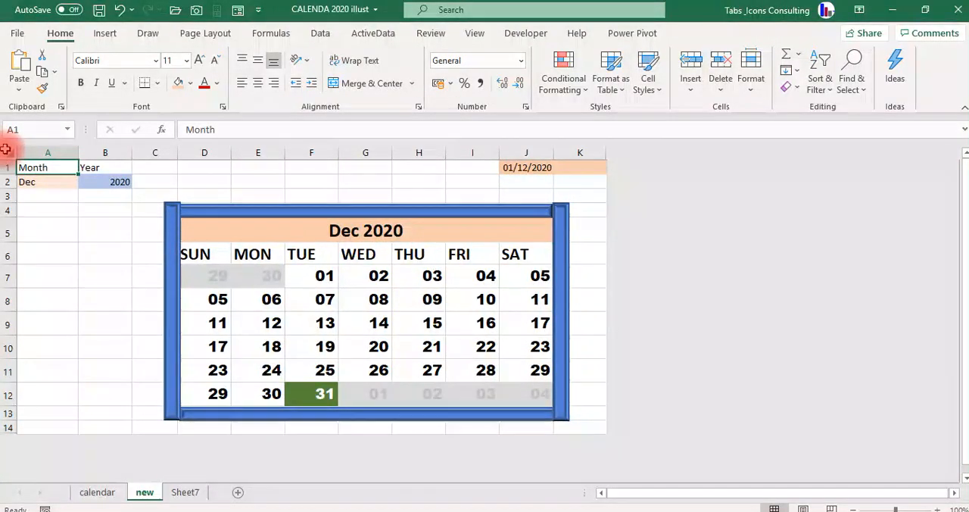
key("ctrl+a")
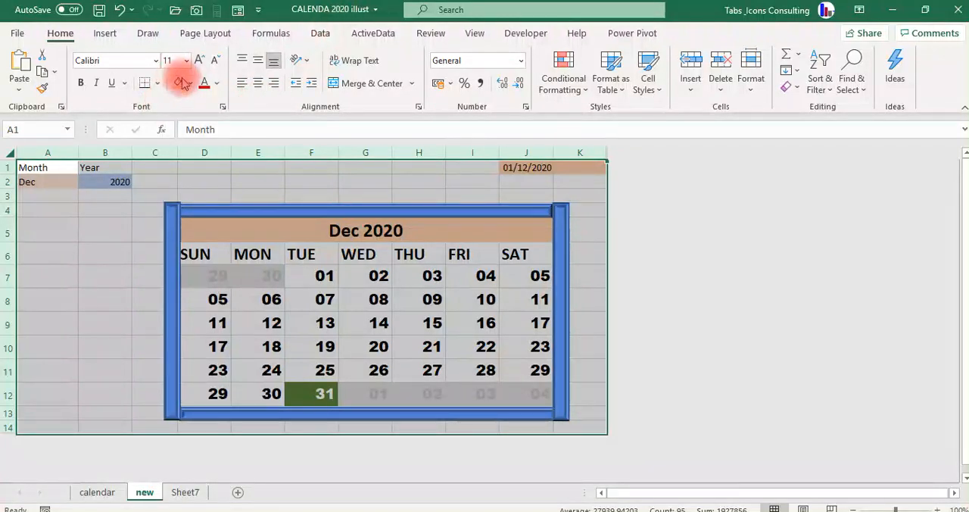
left_click(192, 83)
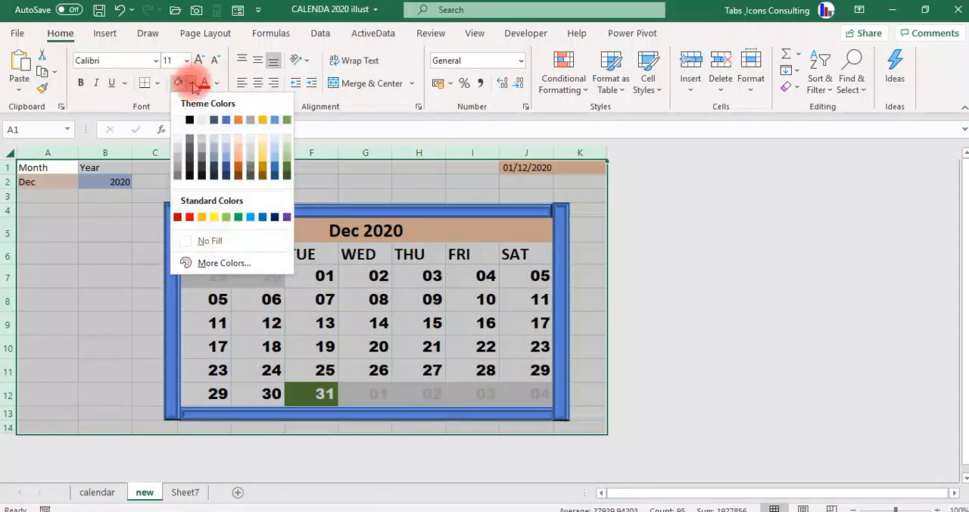
left_click(177, 120)
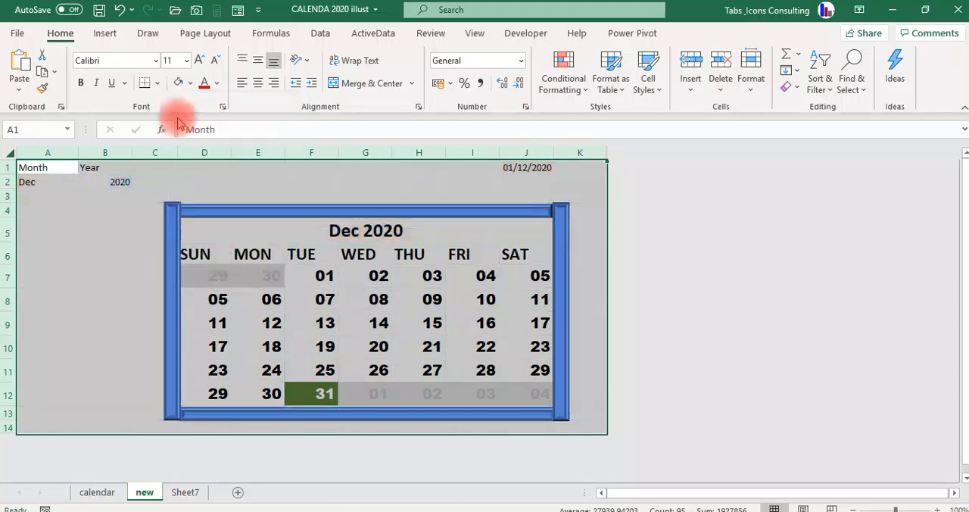
left_click(108, 237)
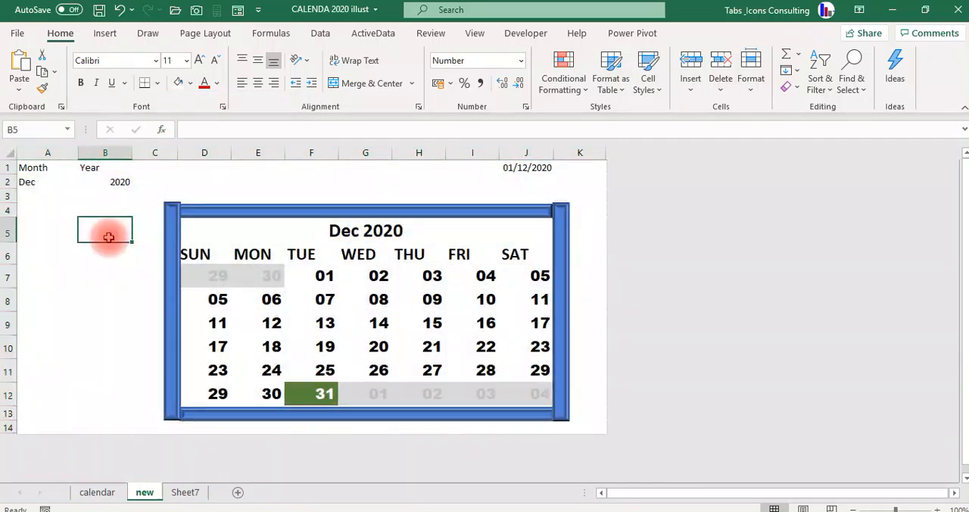
Fill the month cell A2 with light orange and the year cell B2 with a lighter blue.
left_click(34, 185)
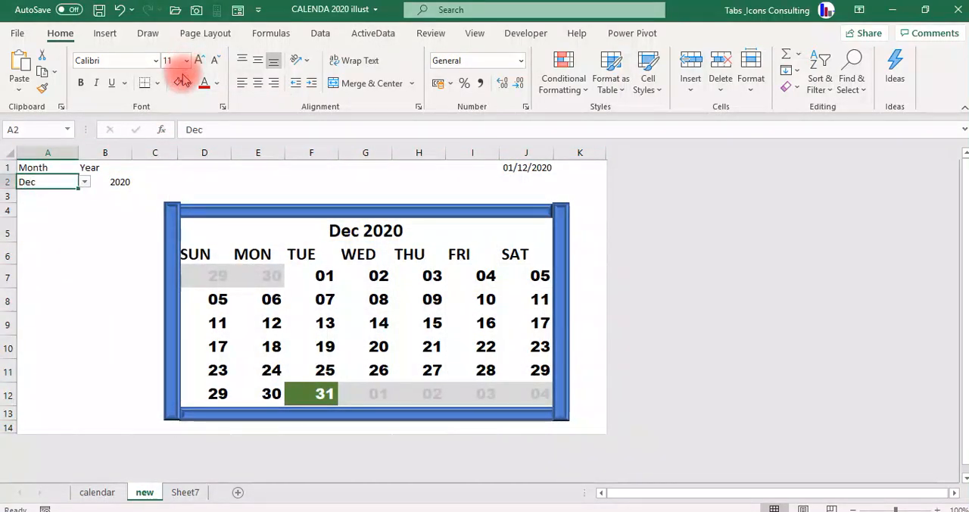
left_click(190, 83)
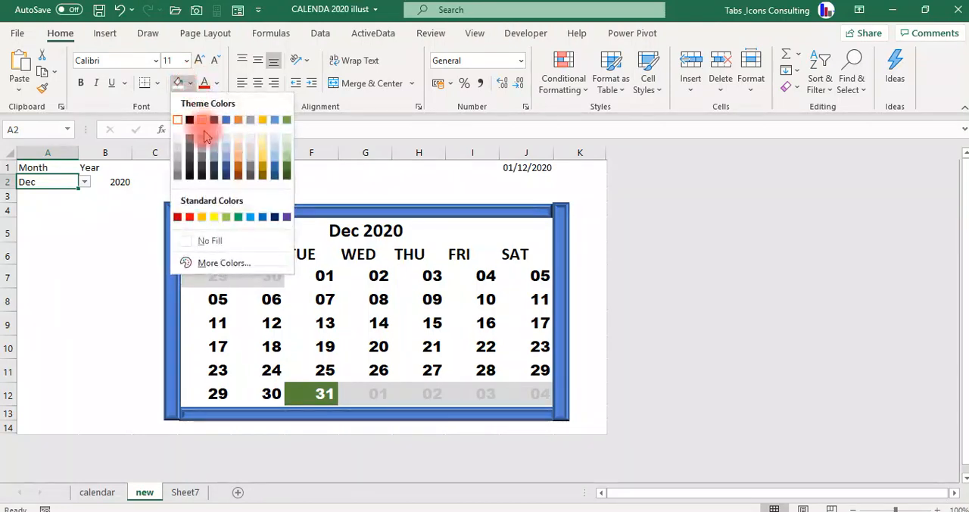
left_click(237, 139)
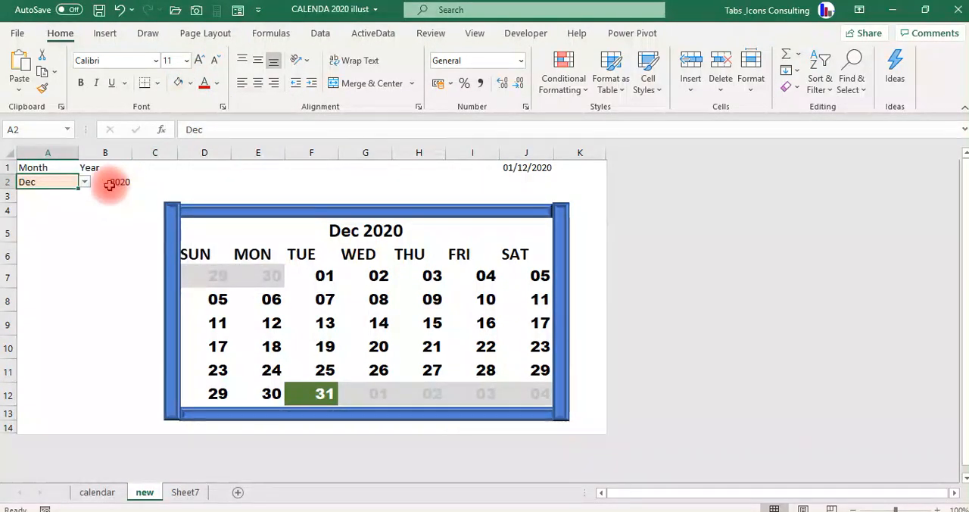
left_click(120, 182)
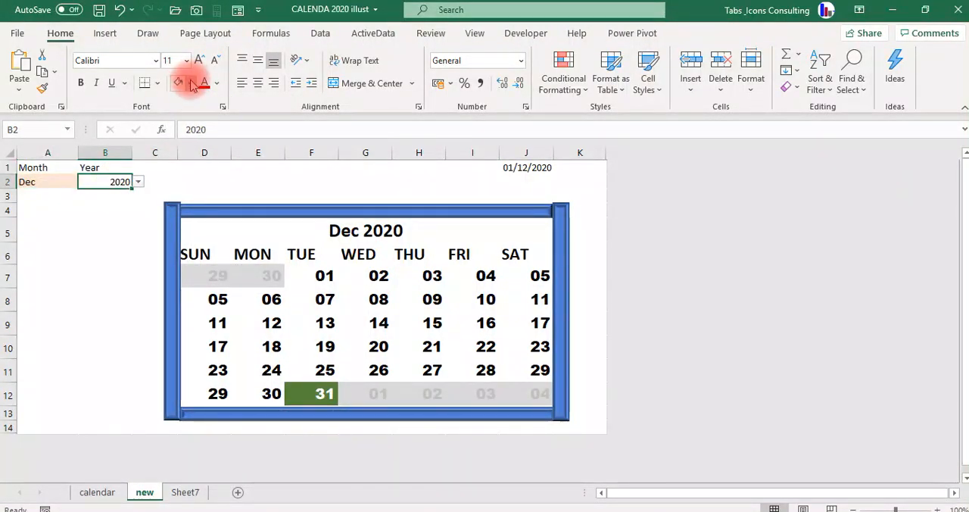
left_click(191, 83)
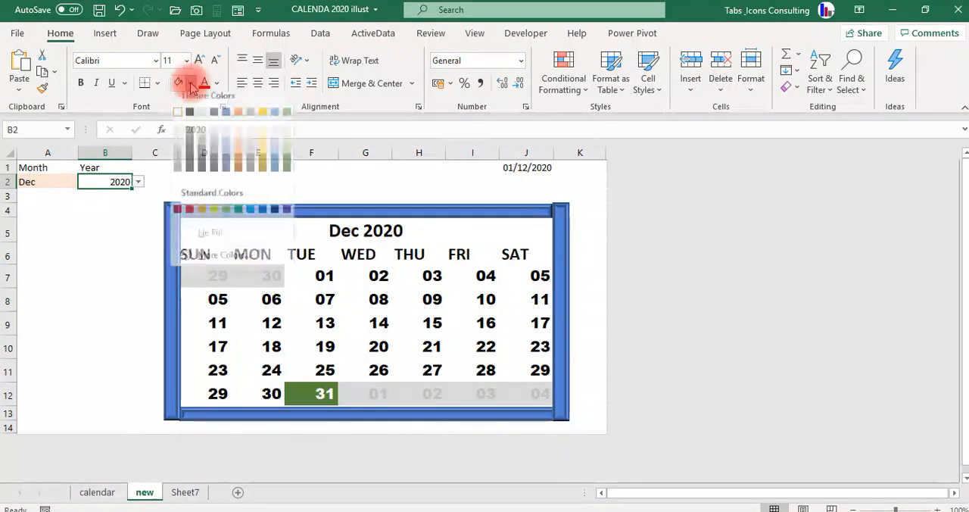
left_click(228, 161)
left_click(58, 258)
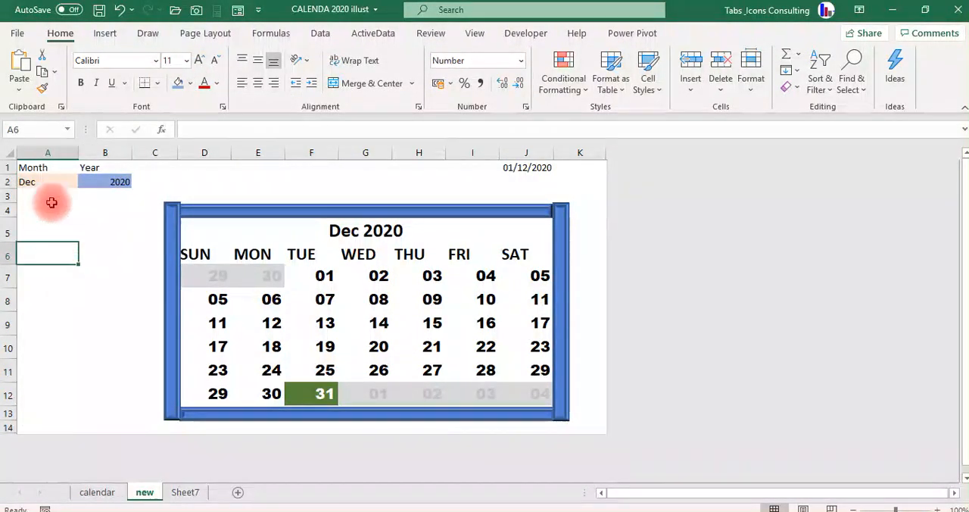
Set the font colour of the helper date in J1 to white so it blends into the background.
left_click(46, 184)
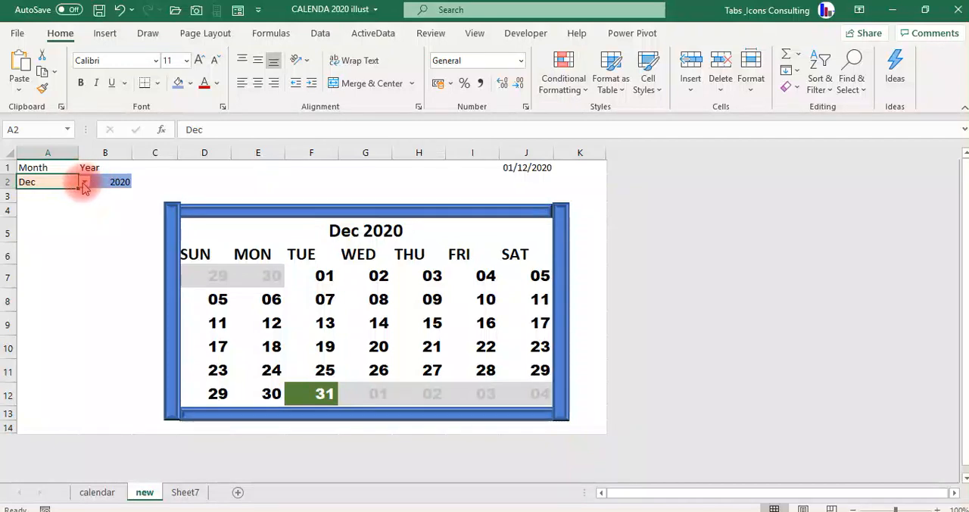
left_click(514, 168)
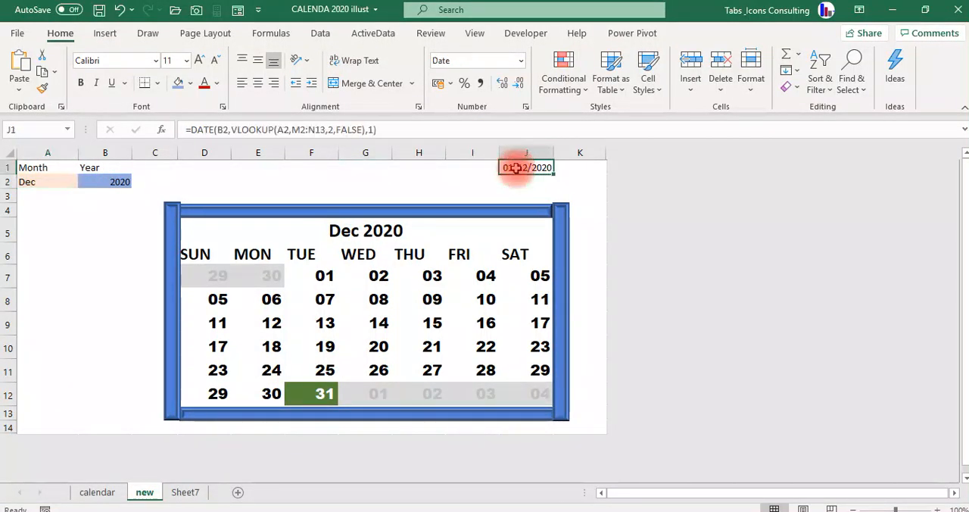
left_click(217, 83)
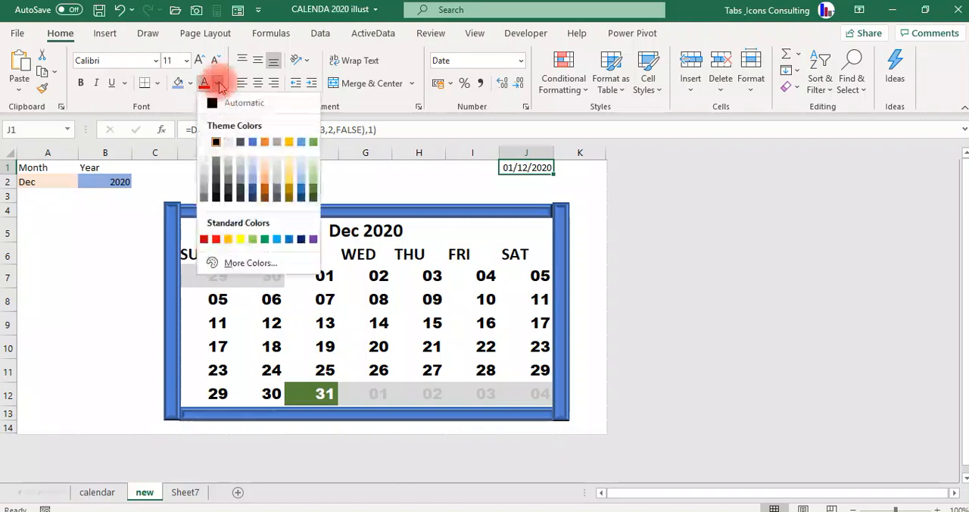
left_click(209, 142)
left_click(75, 254)
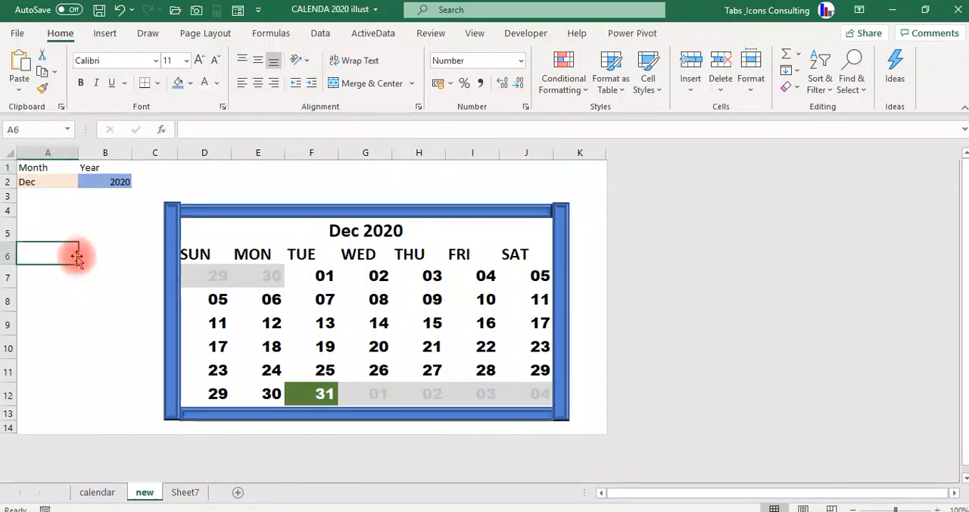
Test the calendar by choosing Jul as the month in A2 and 2022 as the year in B2.
left_click(46, 182)
left_click(86, 182)
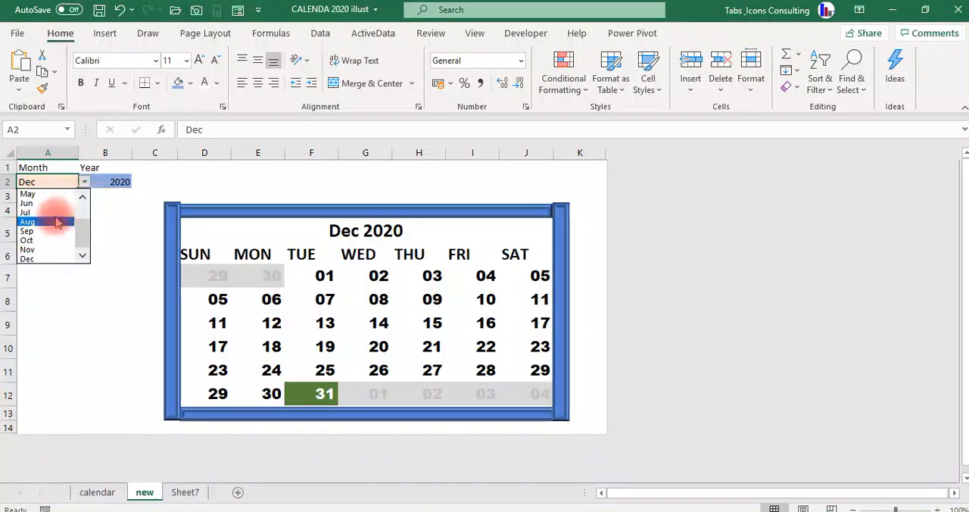
left_click(70, 205)
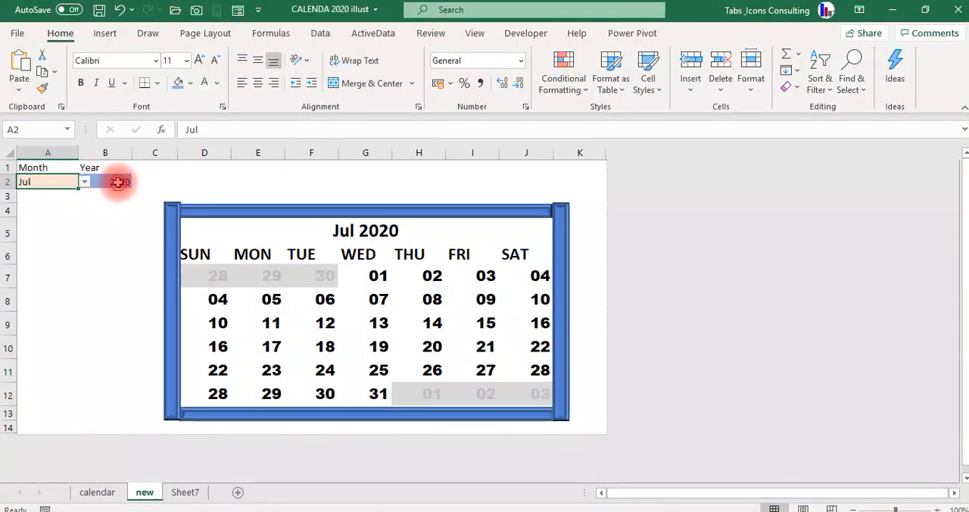
mouse_move(117, 183)
left_mouse_down()
mouse_move(136, 181)
mouse_move(110, 182)
left_mouse_up()
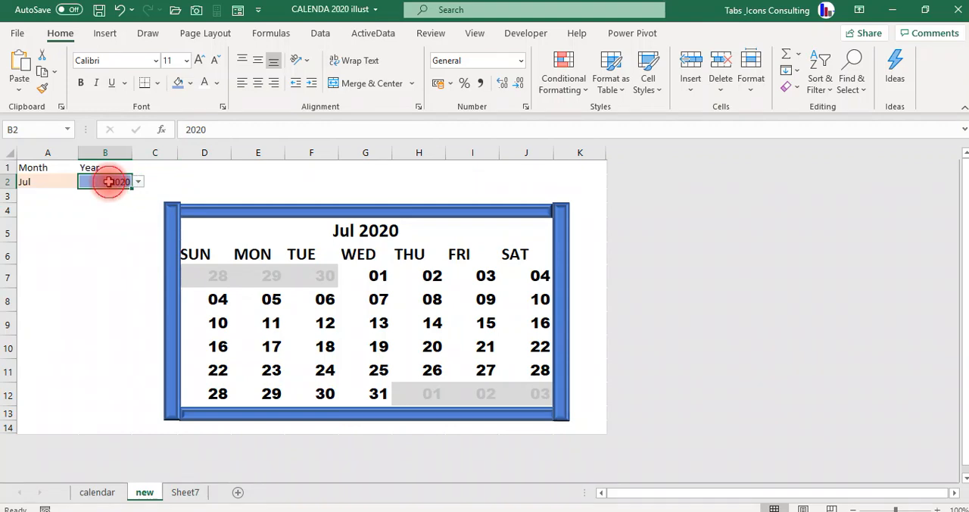
left_click(137, 184)
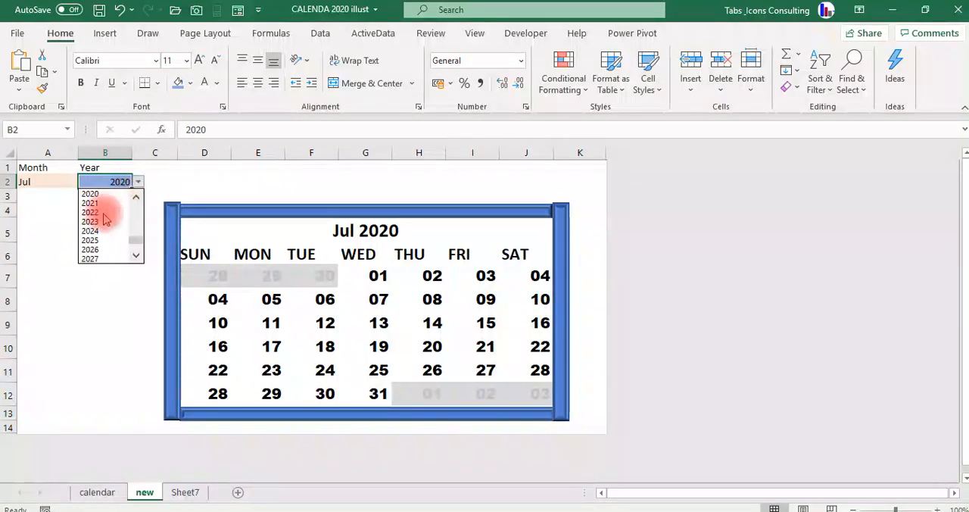
left_click(101, 218)
Switch the month in A2 to May and from there to Dec.
left_click(49, 183)
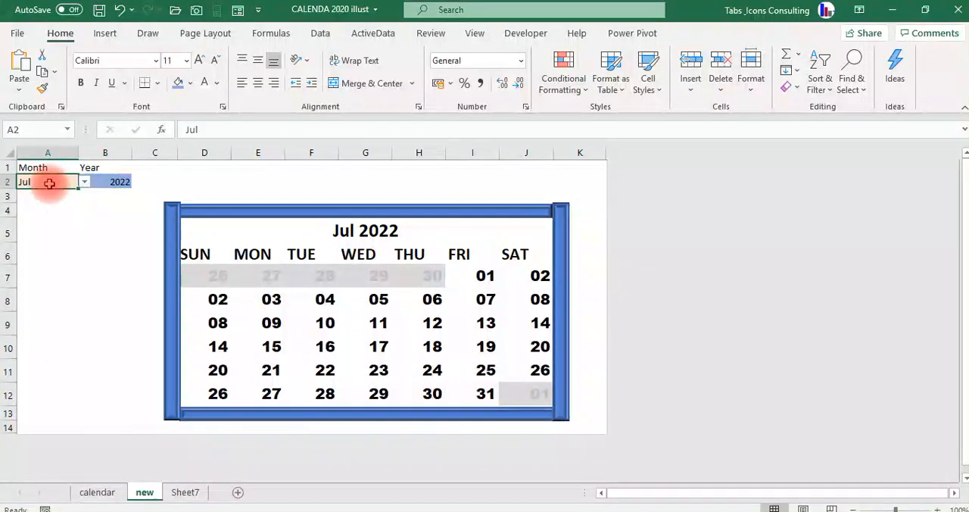
left_click(85, 184)
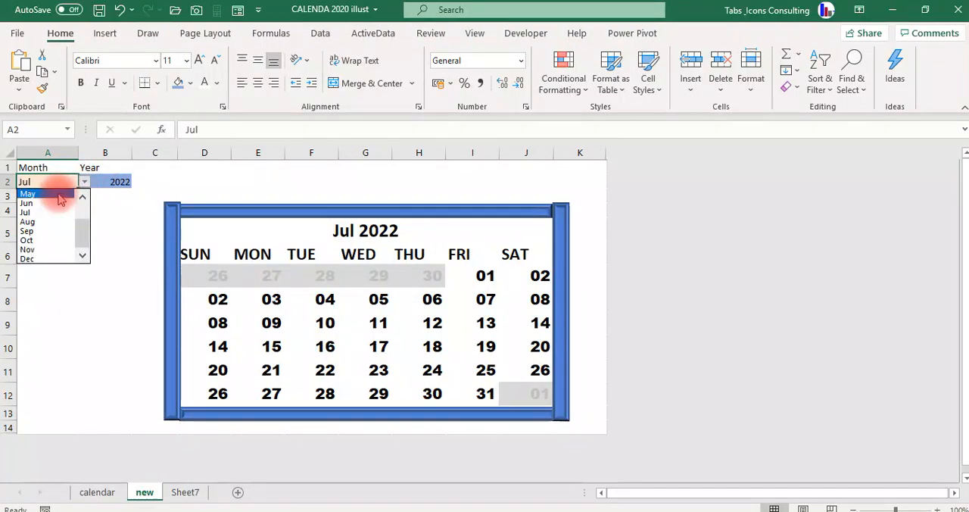
left_click(58, 192)
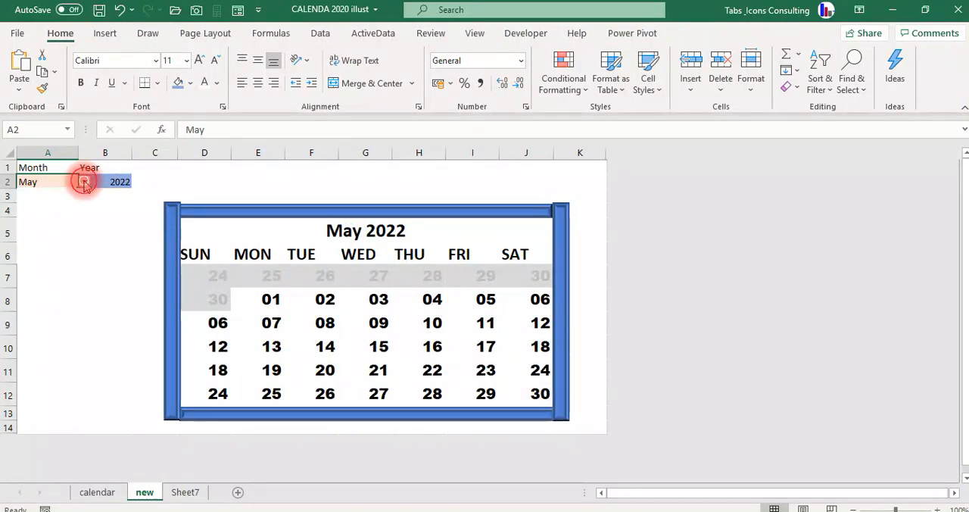
left_click(84, 184)
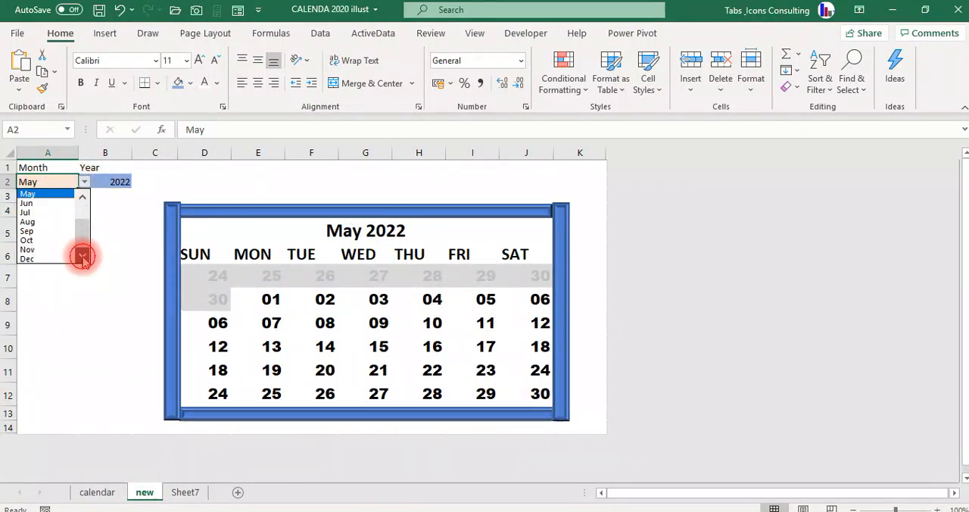
left_click(45, 259)
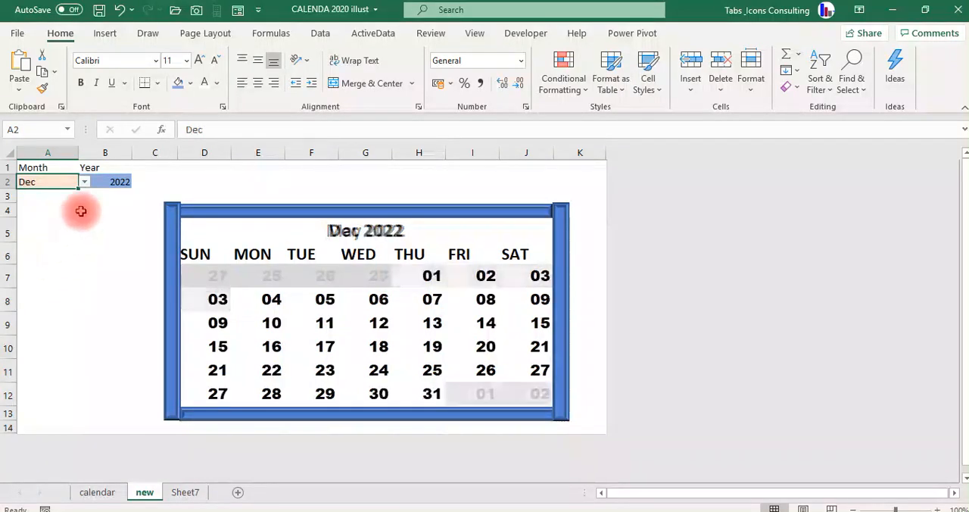
Change the year in B2 to 2020 to test the calendar for December of that year.
left_click(109, 181)
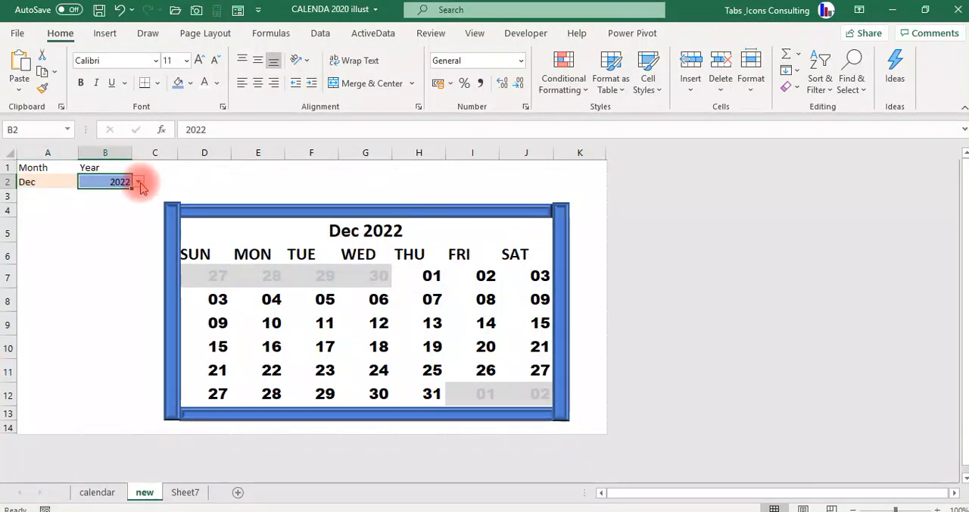
left_click(139, 182)
left_click(136, 199)
left_click(135, 198)
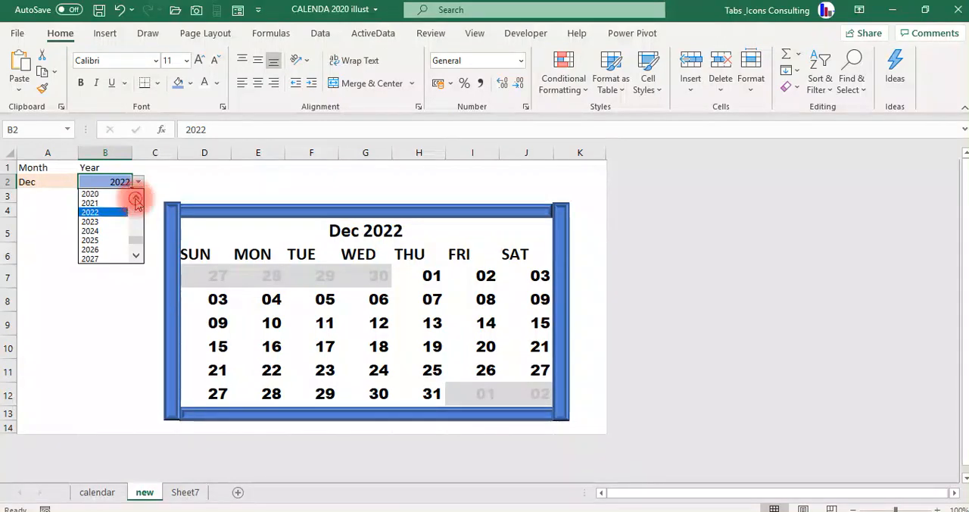
left_click(136, 199)
left_click(112, 204)
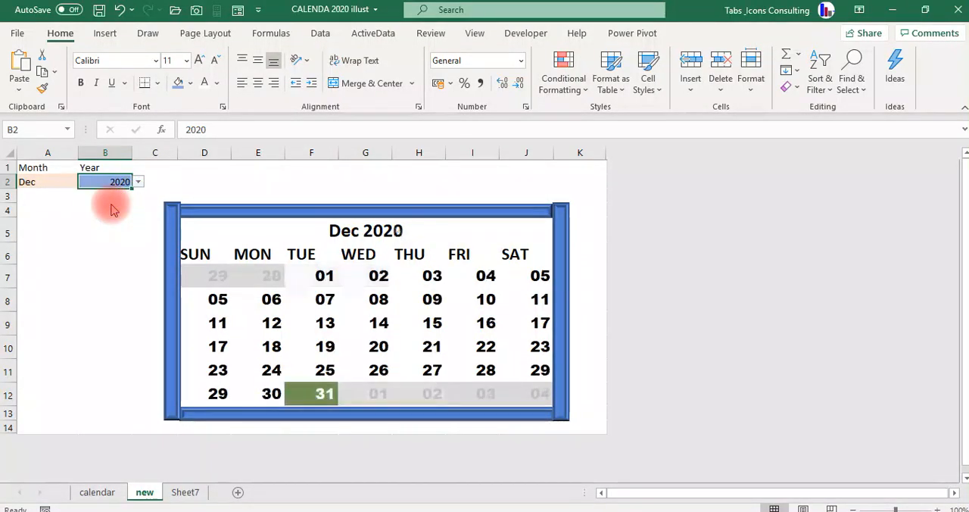
Set the font colour of the Sunday dates in D7:D12 to the standard red.
left_click(215, 281)
key("shift+Down")
key("shift+Down")
key("shift+Down")
key("shift+Down")
key("shift+Down")
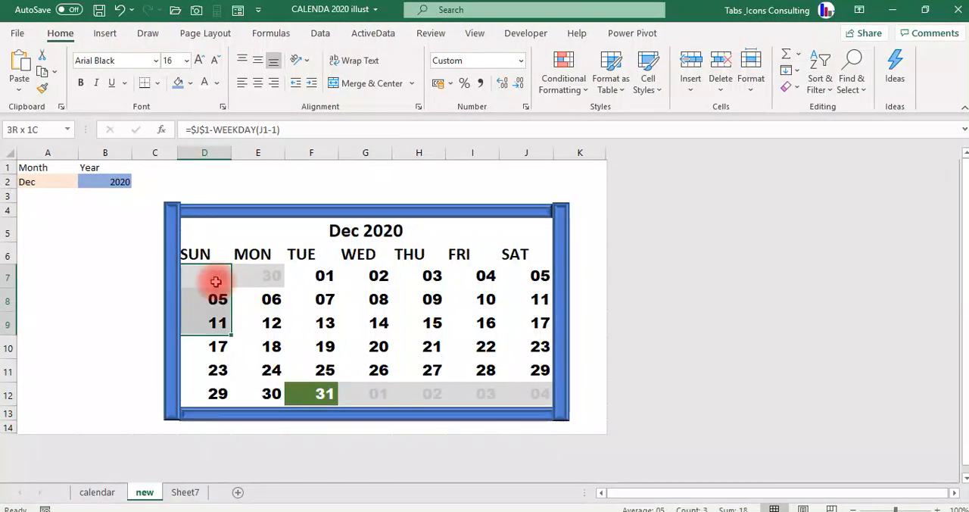
left_click(217, 83)
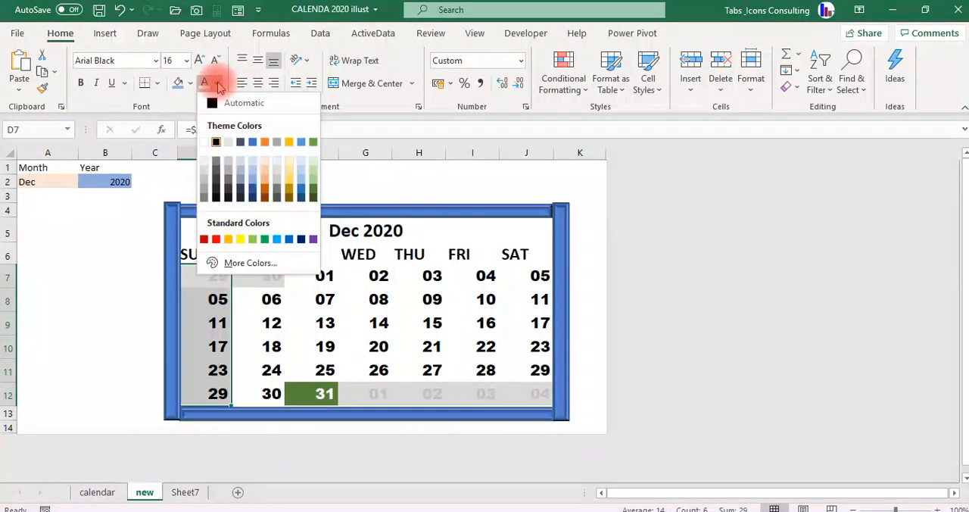
left_click(216, 239)
left_click(144, 238)
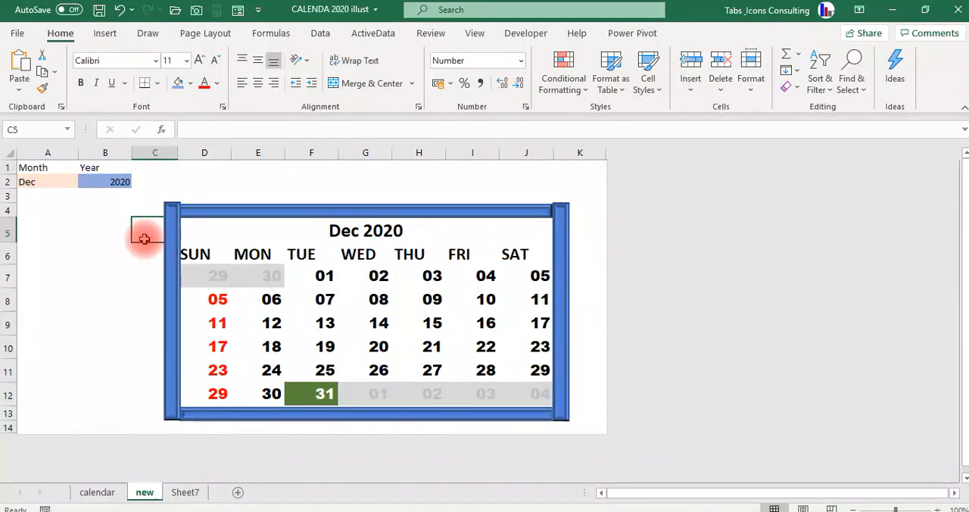
Open the Sheet7 worksheet to view the note about obtaining the calendar procedure.
left_click(186, 492)
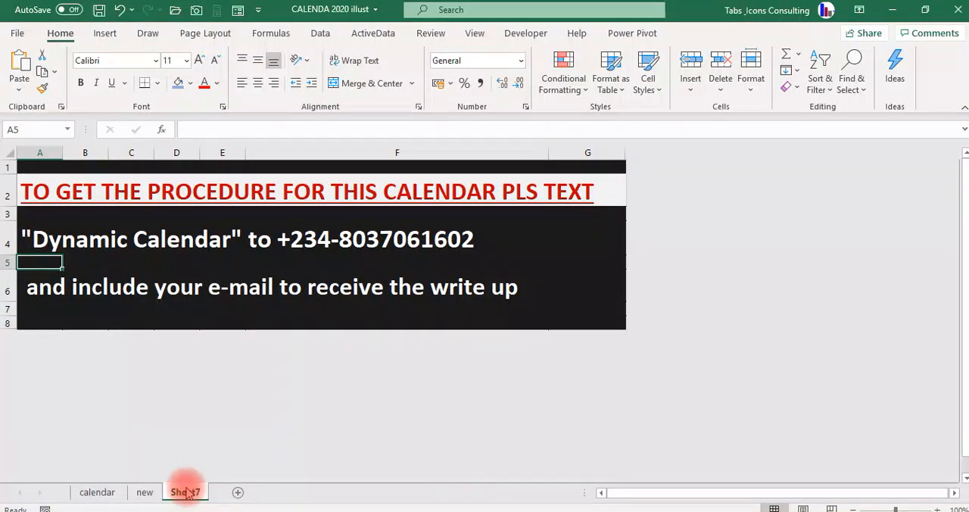